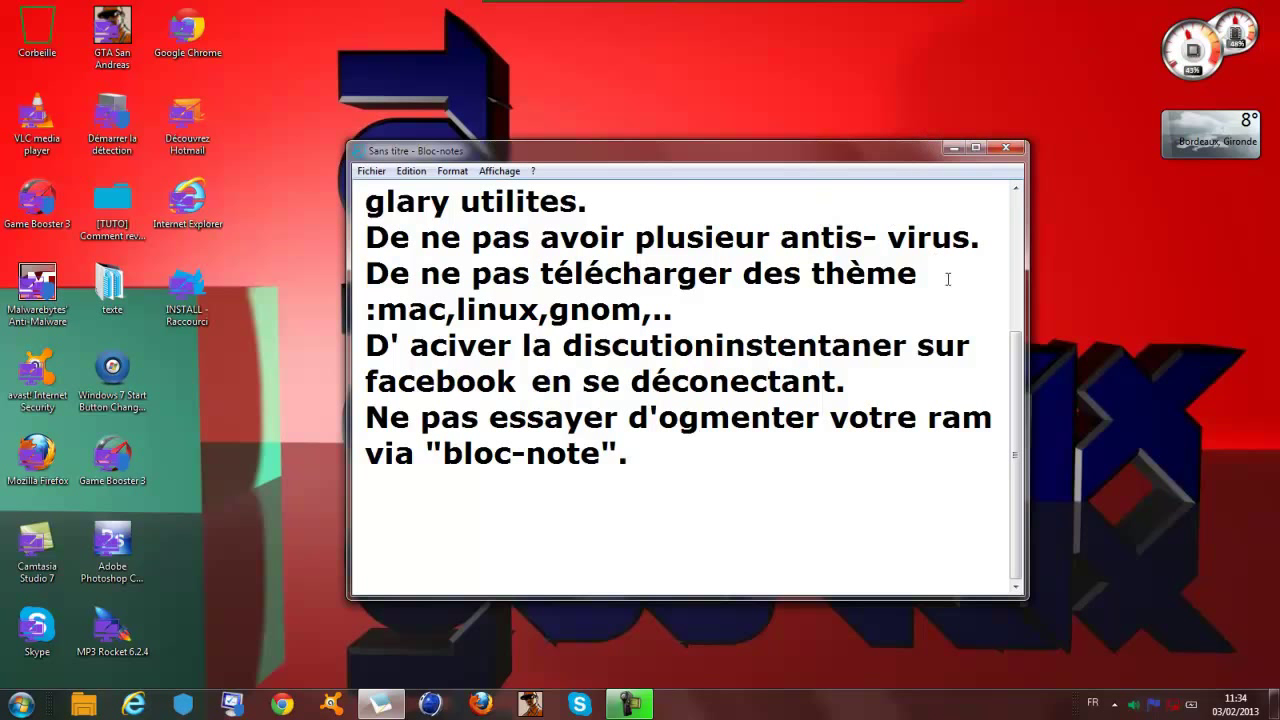
- Go back to the beginning of the list of things to avoid and minimize the note
{"action": "scroll", "coordinate": [465, 203], "scroll_direction": "up", "scroll_amount": 2}
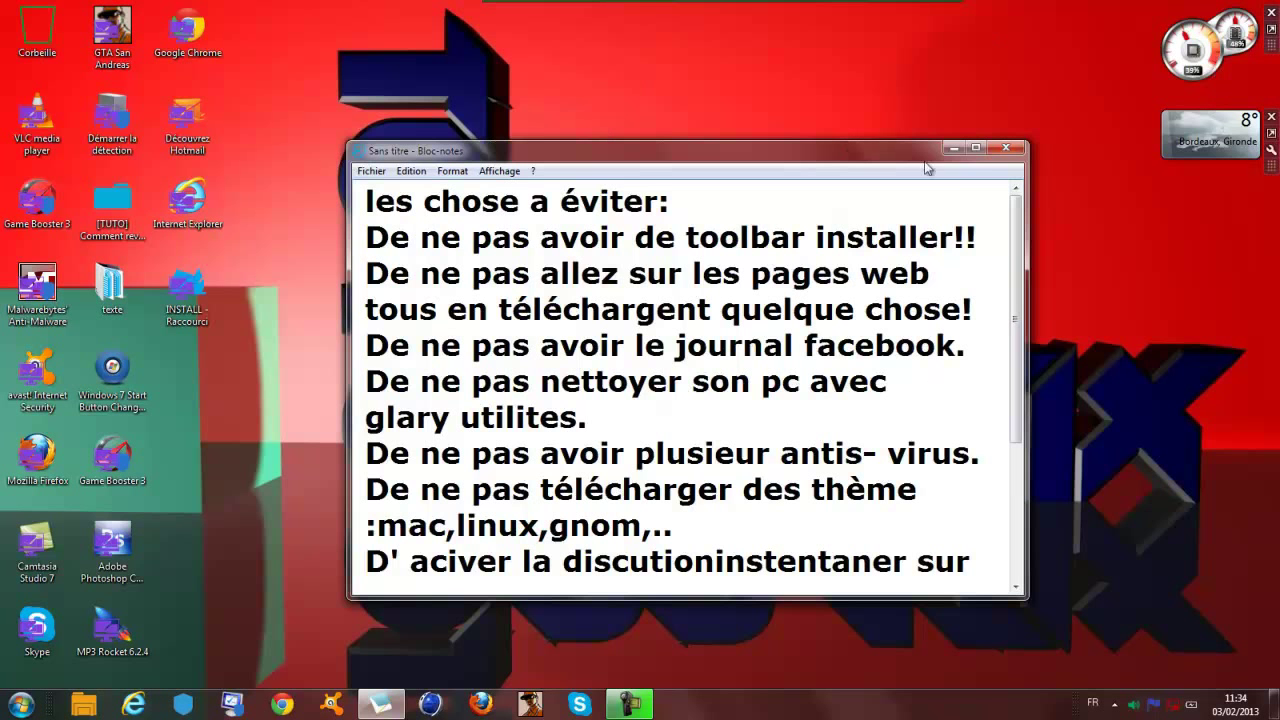
{"action": "left_click", "coordinate": [951, 149]}
{"action": "key", "text": "super"}
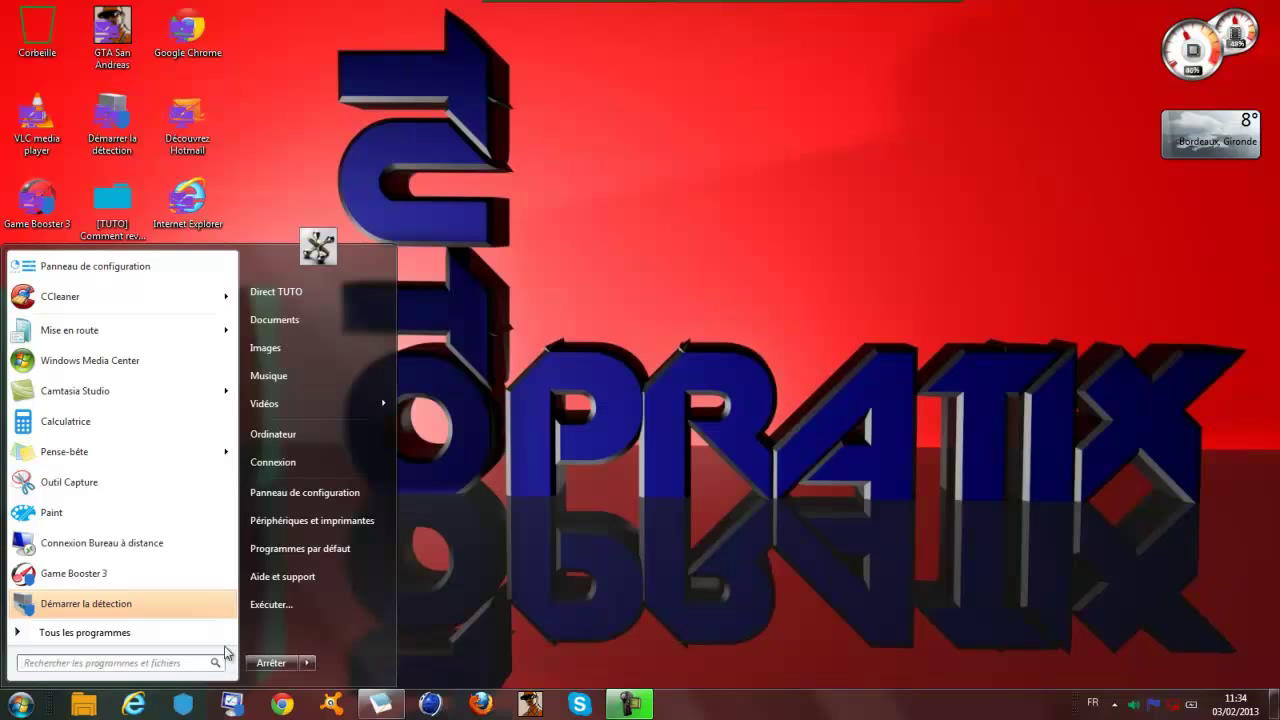
{"action": "type", "text": "de"}
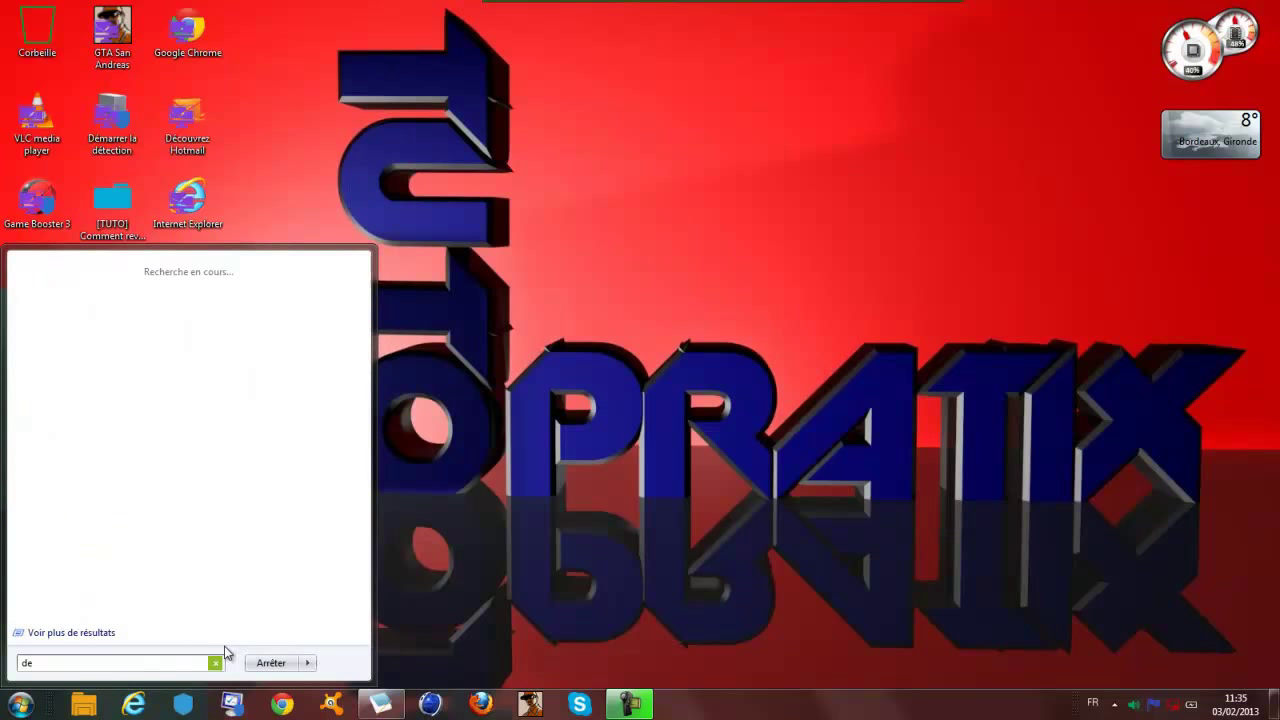
{"action": "left_click", "coordinate": [215, 662]}
{"action": "left_click", "coordinate": [842, 326]}
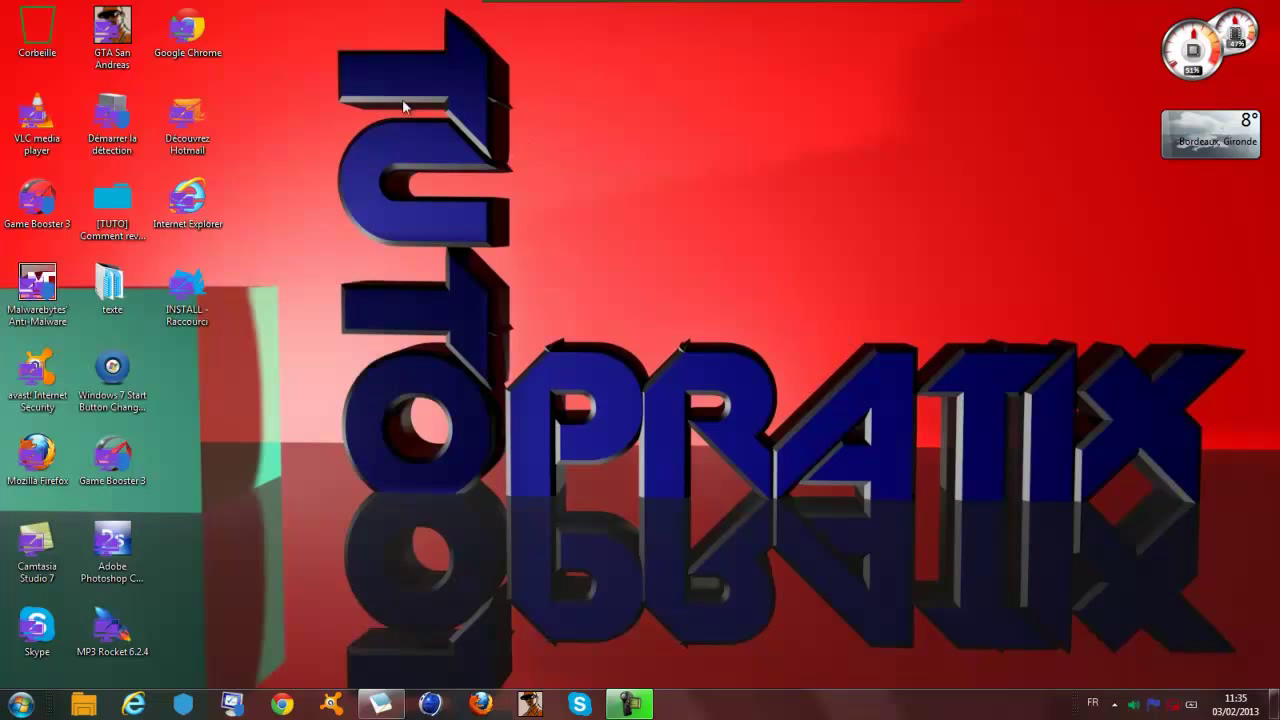
{"action": "left_click_drag", "start_coordinate": [314, 62], "coordinate": [600, 300]}
- Search the computer for "desinst" and open the tool for uninstalling a program
{"action": "left_click", "coordinate": [20, 704]}
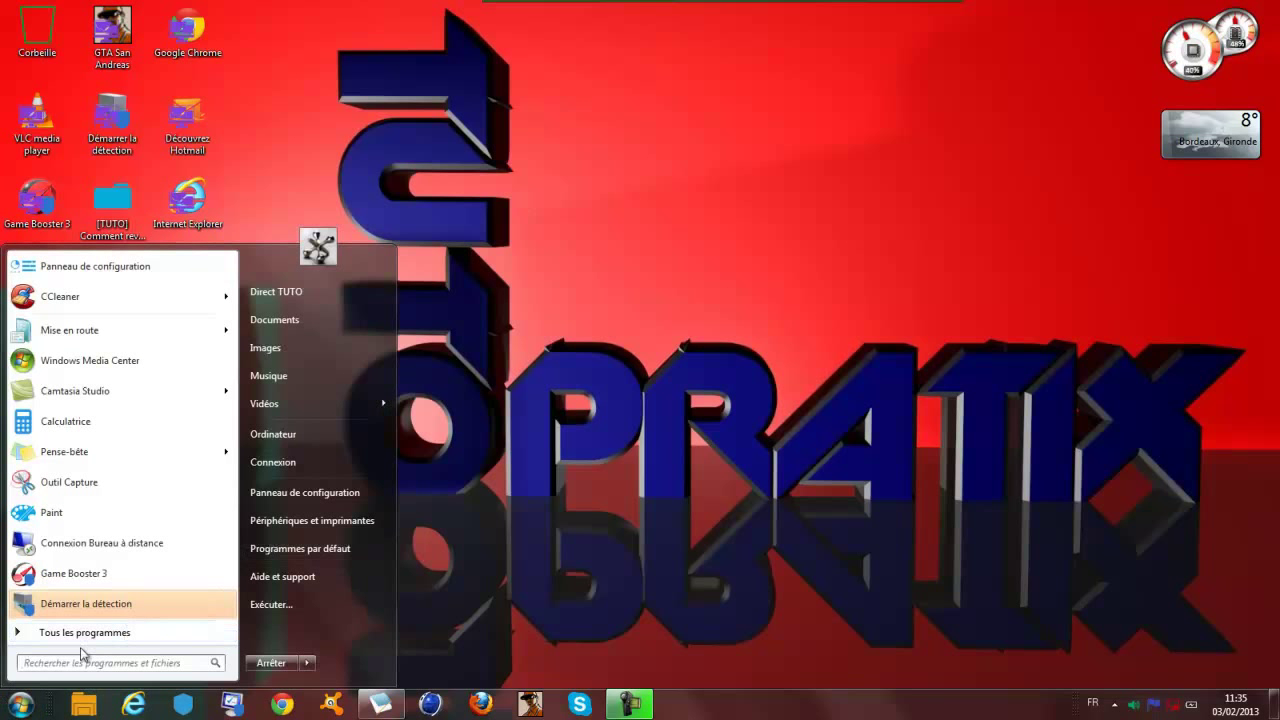
{"action": "type", "text": "drssin"}
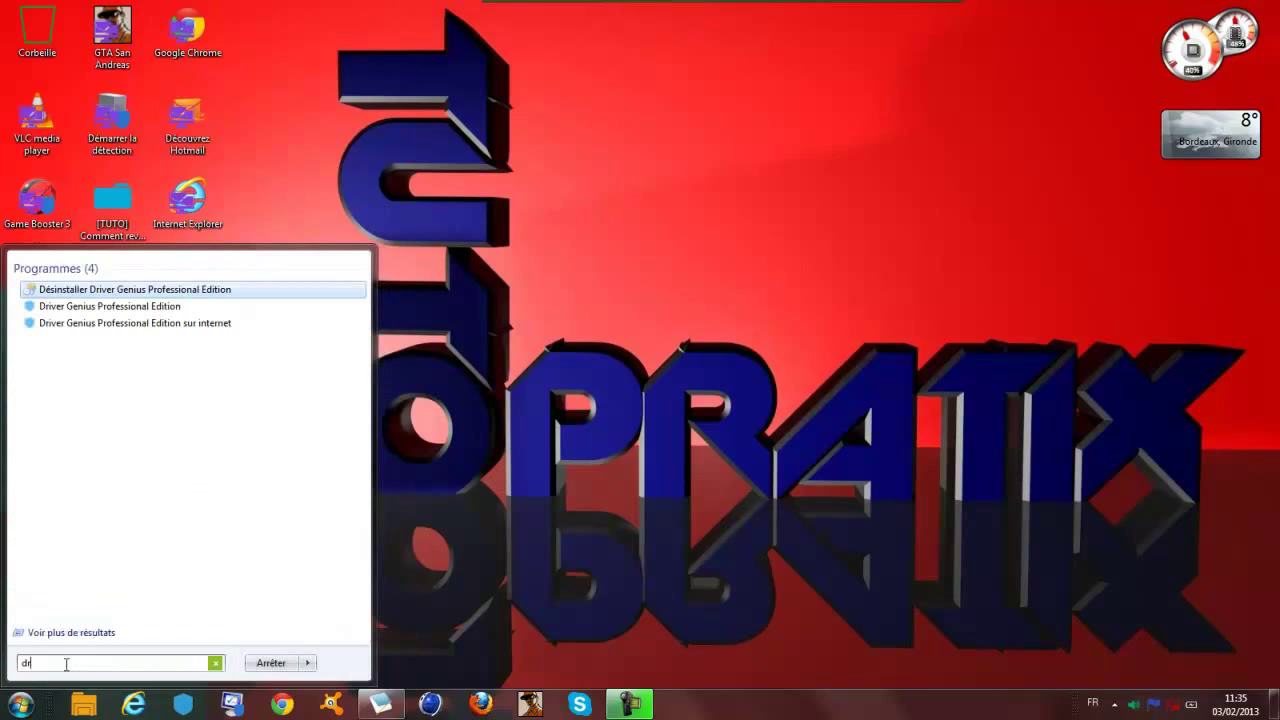
{"action": "key", "text": "BackSpace"}
{"action": "key", "text": "BackSpace"}
{"action": "key", "text": "BackSpace"}
{"action": "key", "text": "BackSpace"}
{"action": "key", "text": "BackSpace"}
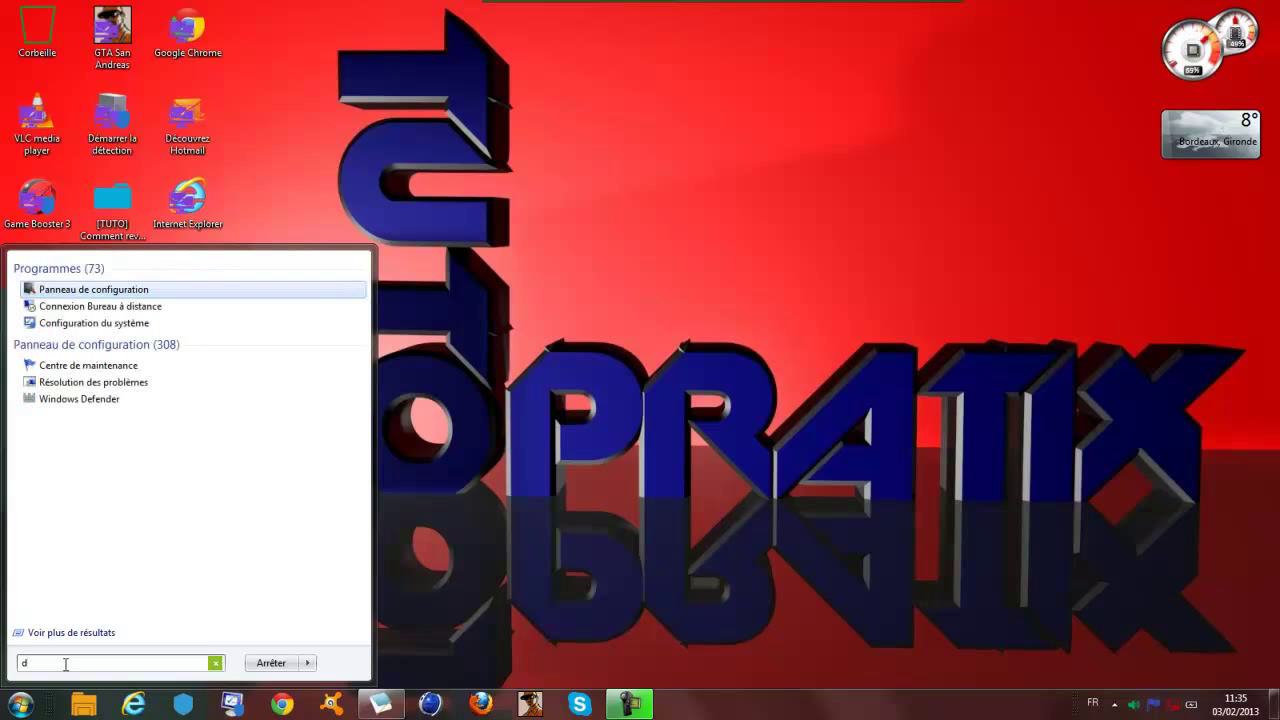
{"action": "type", "text": "esinst"}
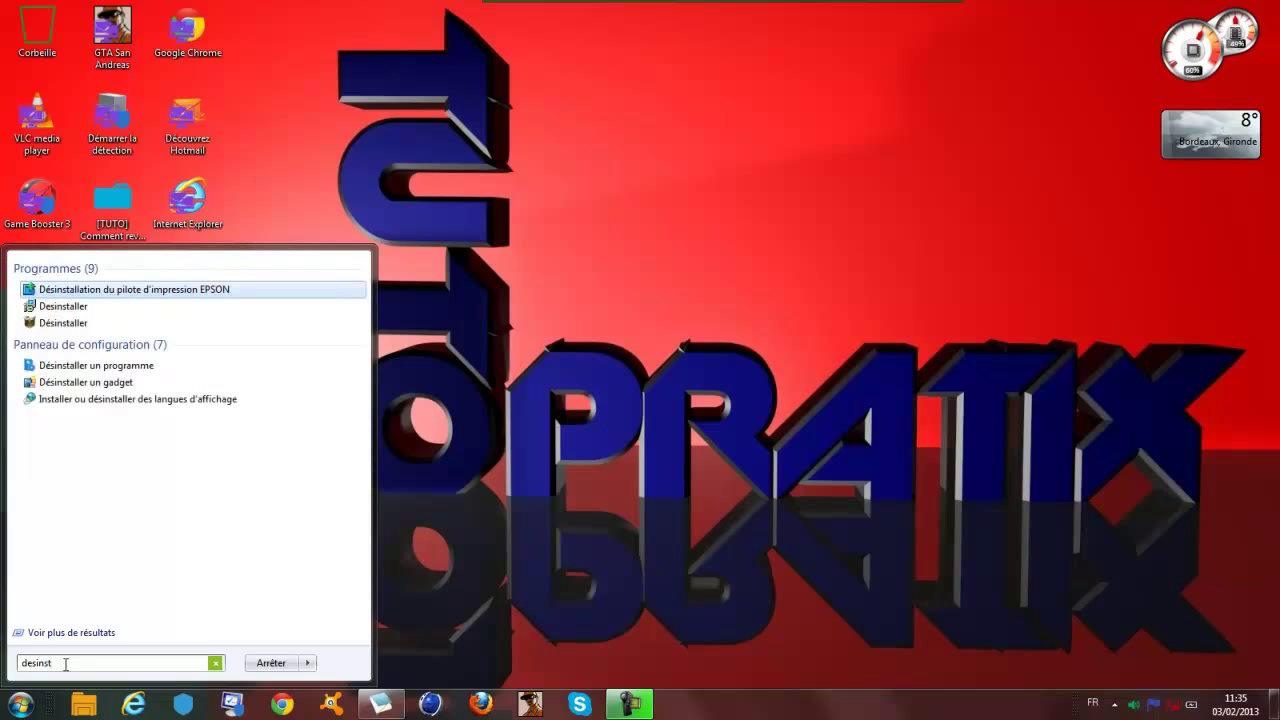
{"action": "left_click", "coordinate": [95, 382]}
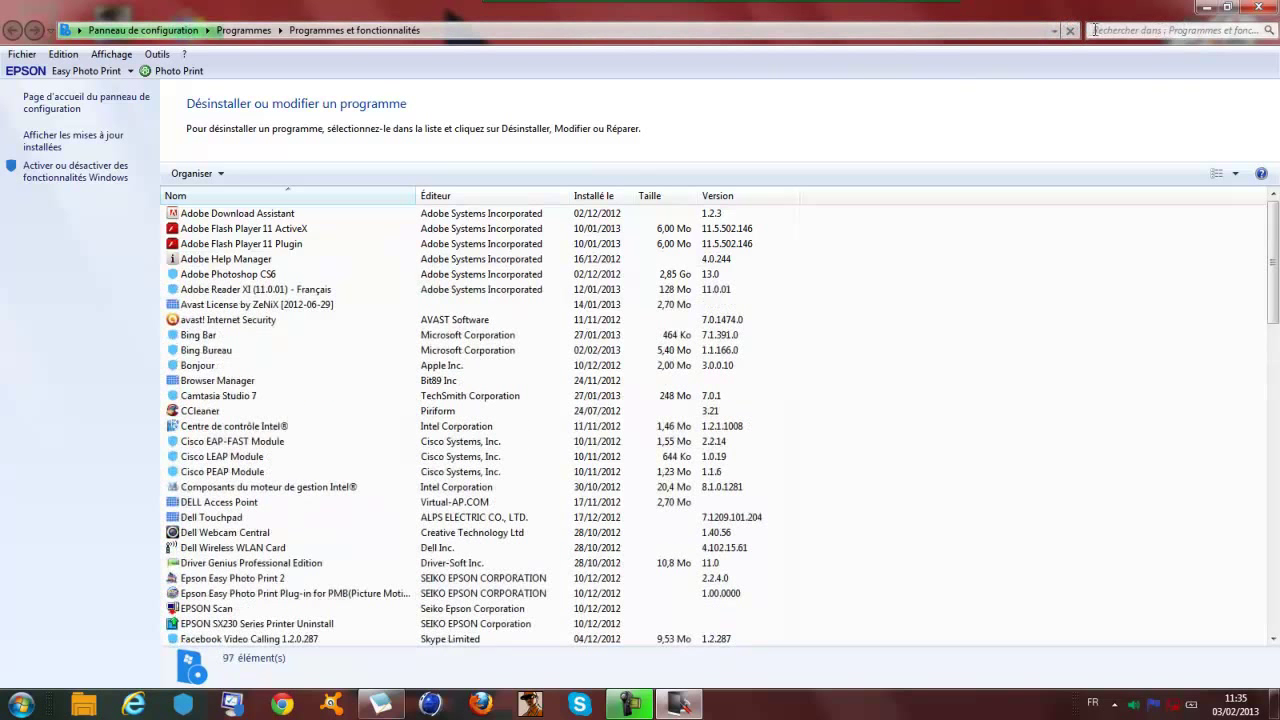
- Search the installed programs for "toolbar", inspect the Google Toolbar for Internet Explorer entry, and close the program list
{"action": "left_click", "coordinate": [1133, 31]}
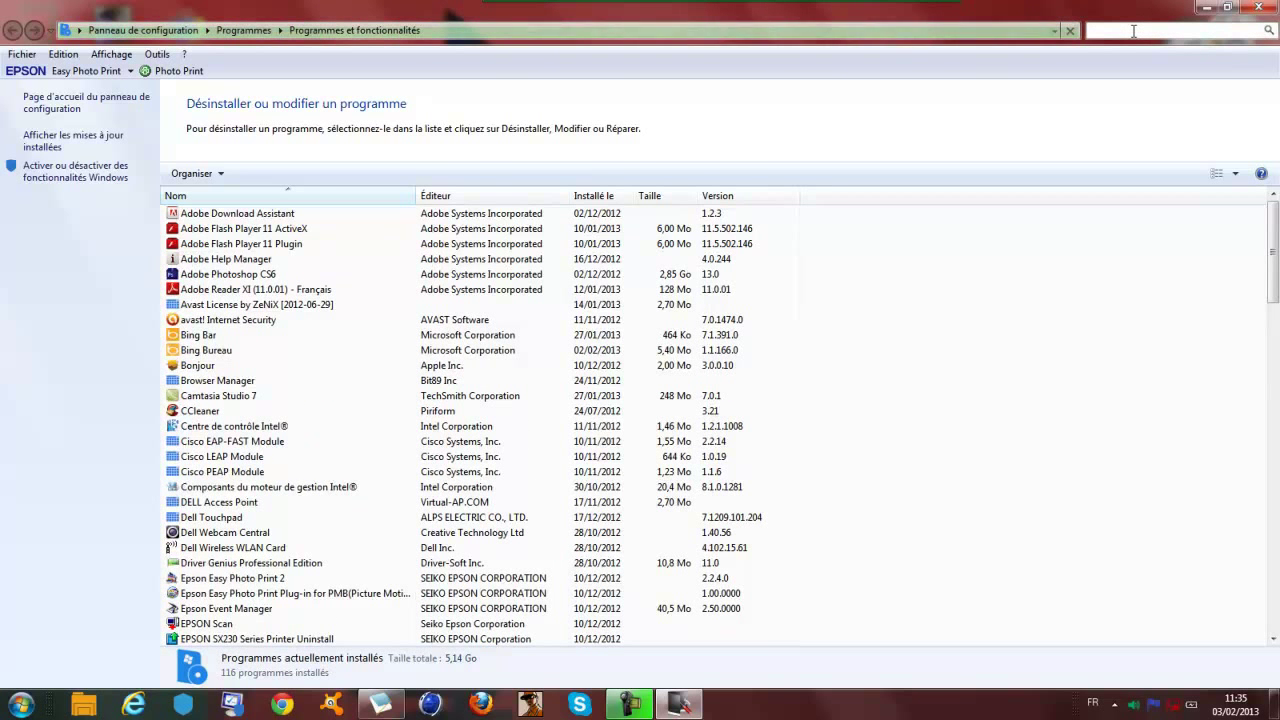
{"action": "type", "text": "toolbar"}
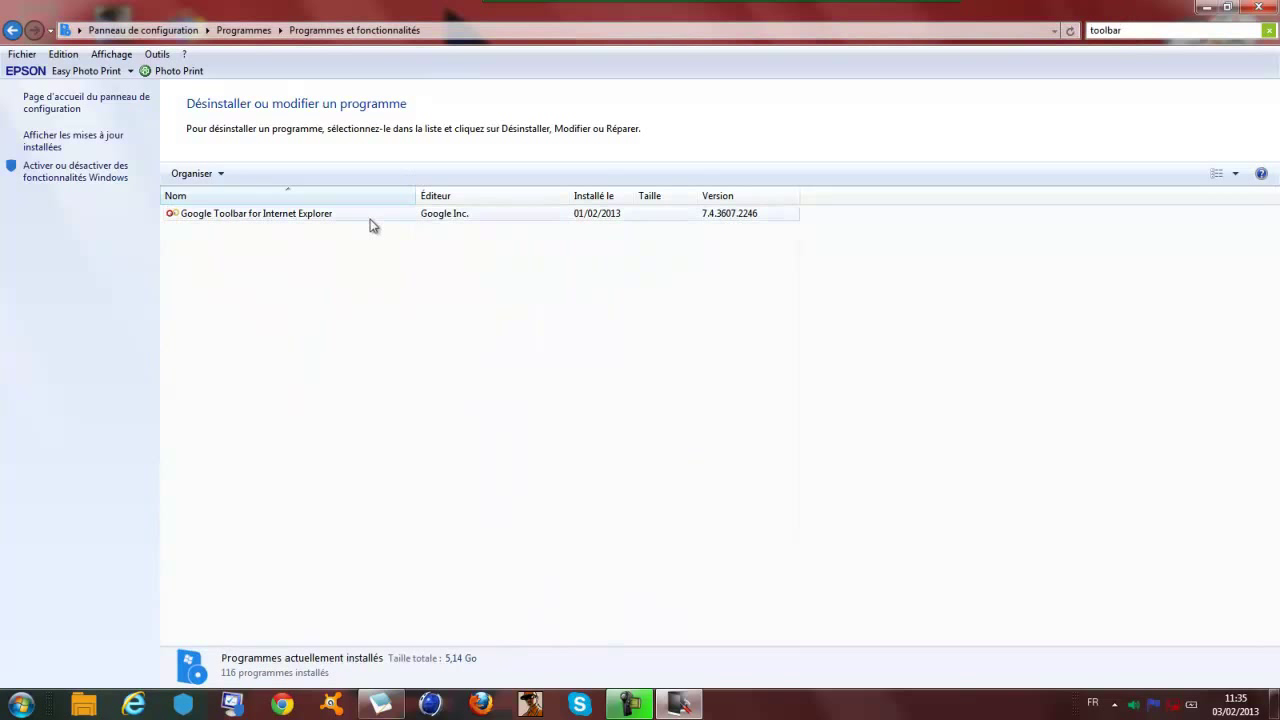
{"action": "left_click", "coordinate": [372, 216]}
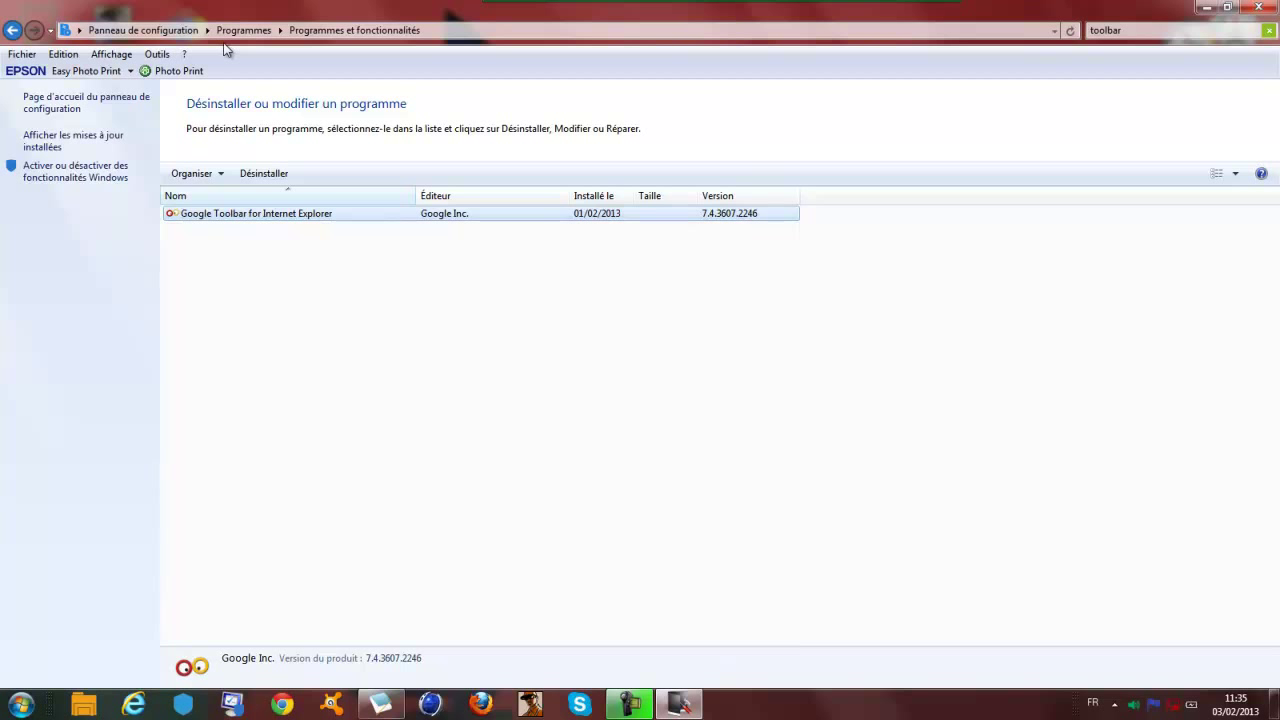
{"action": "left_click", "coordinate": [293, 261]}
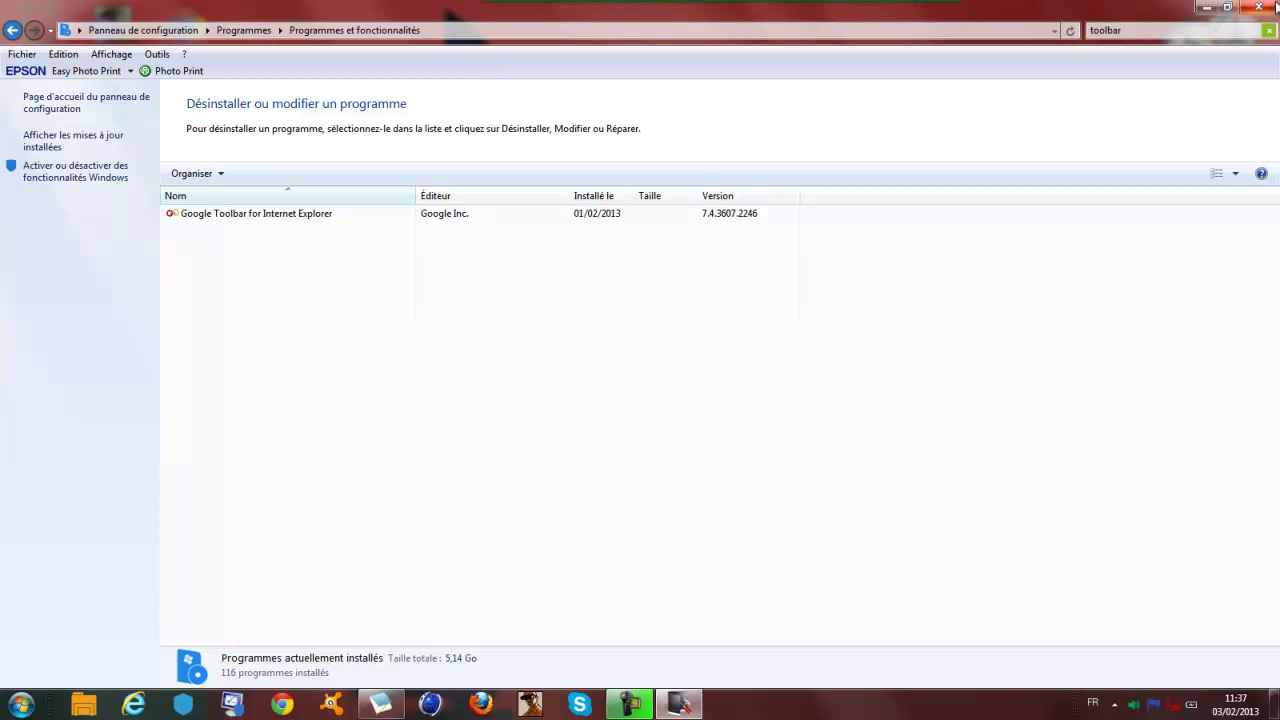
{"action": "left_click", "coordinate": [1257, 8]}
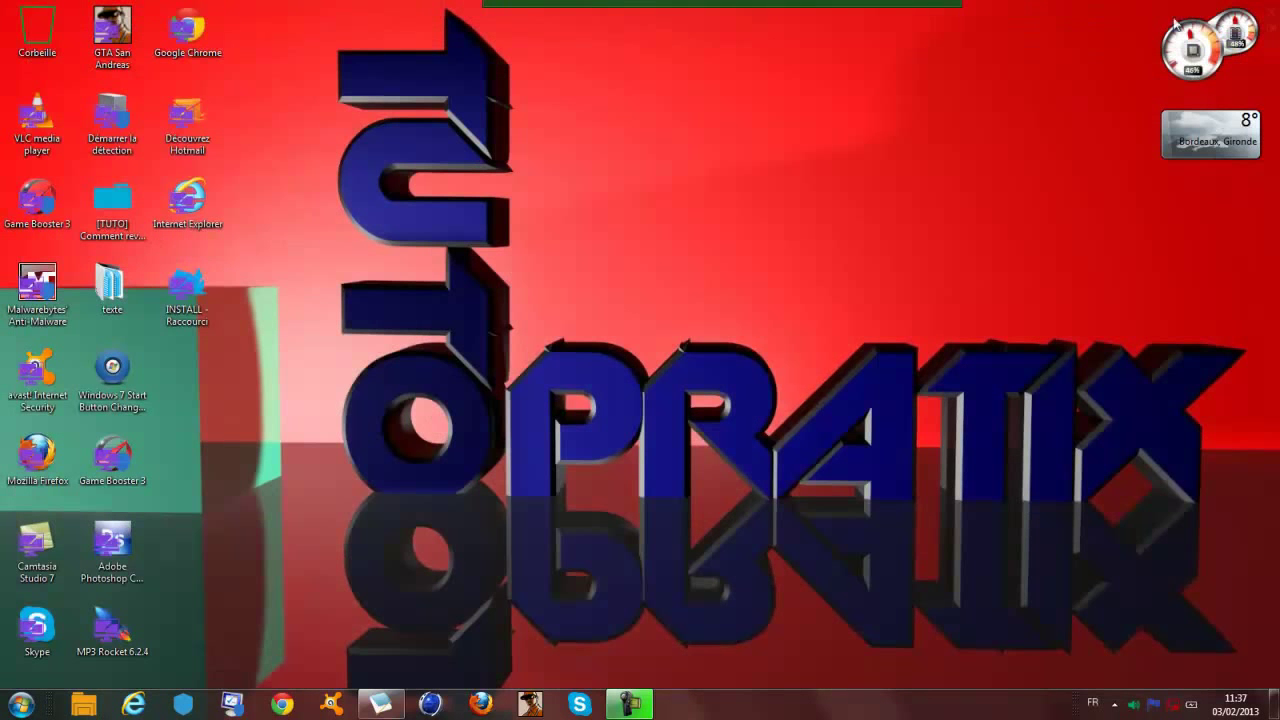
- Reopen the note, mark the line about not having the Facebook journal, and minimize the note again
{"action": "left_click", "coordinate": [391, 710]}
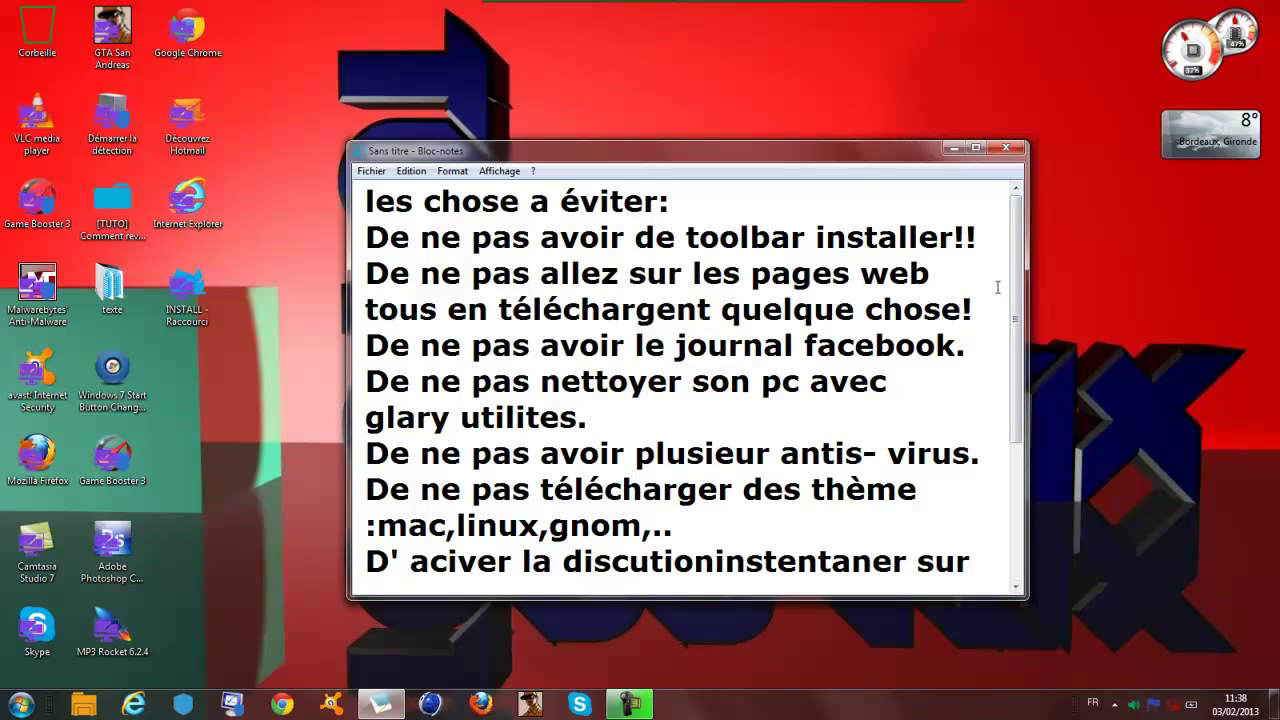
{"action": "left_click_drag", "start_coordinate": [1019, 270], "coordinate": [1022, 240]}
{"action": "left_click_drag", "start_coordinate": [376, 196], "coordinate": [758, 222]}
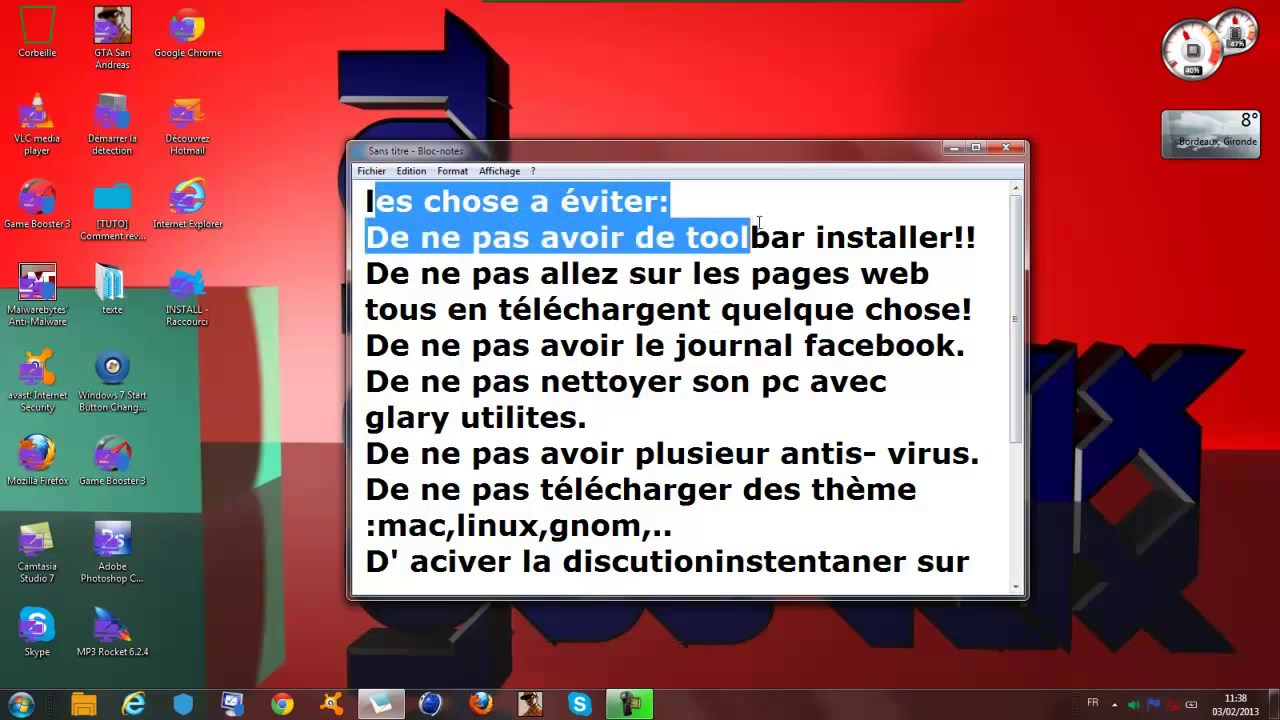
{"action": "left_click", "coordinate": [837, 202]}
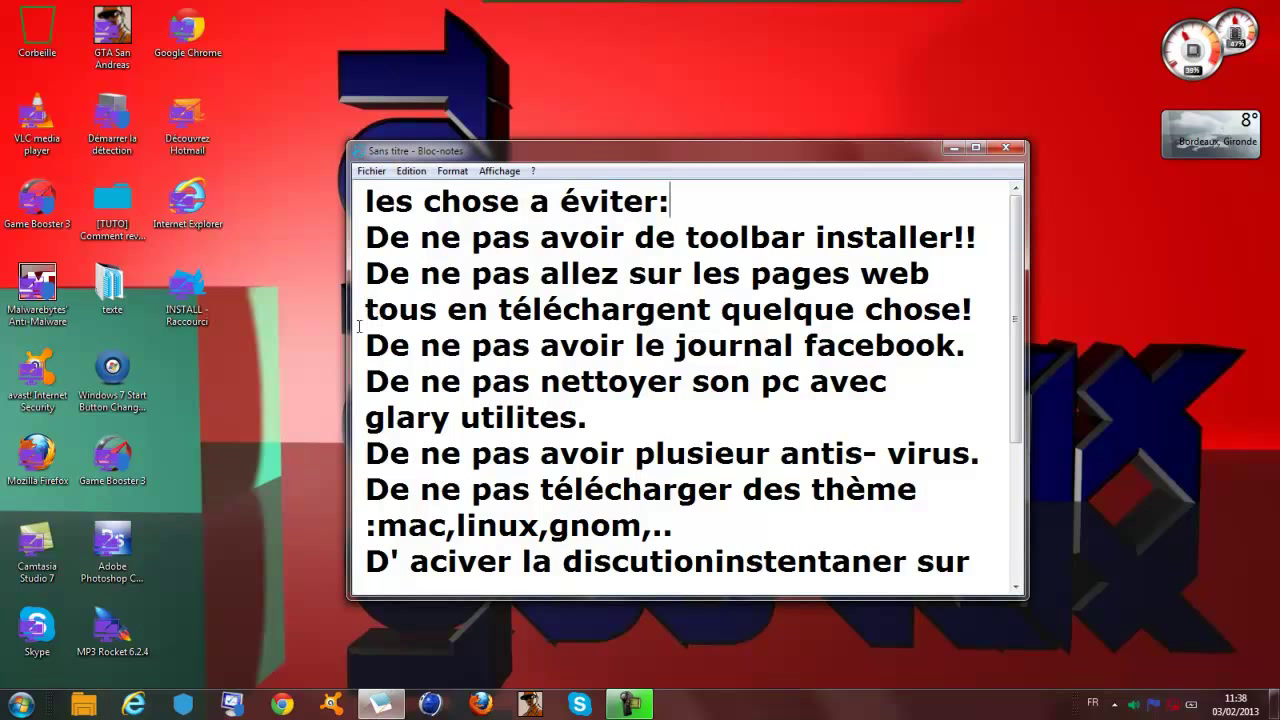
{"action": "left_click_drag", "start_coordinate": [369, 342], "coordinate": [967, 346]}
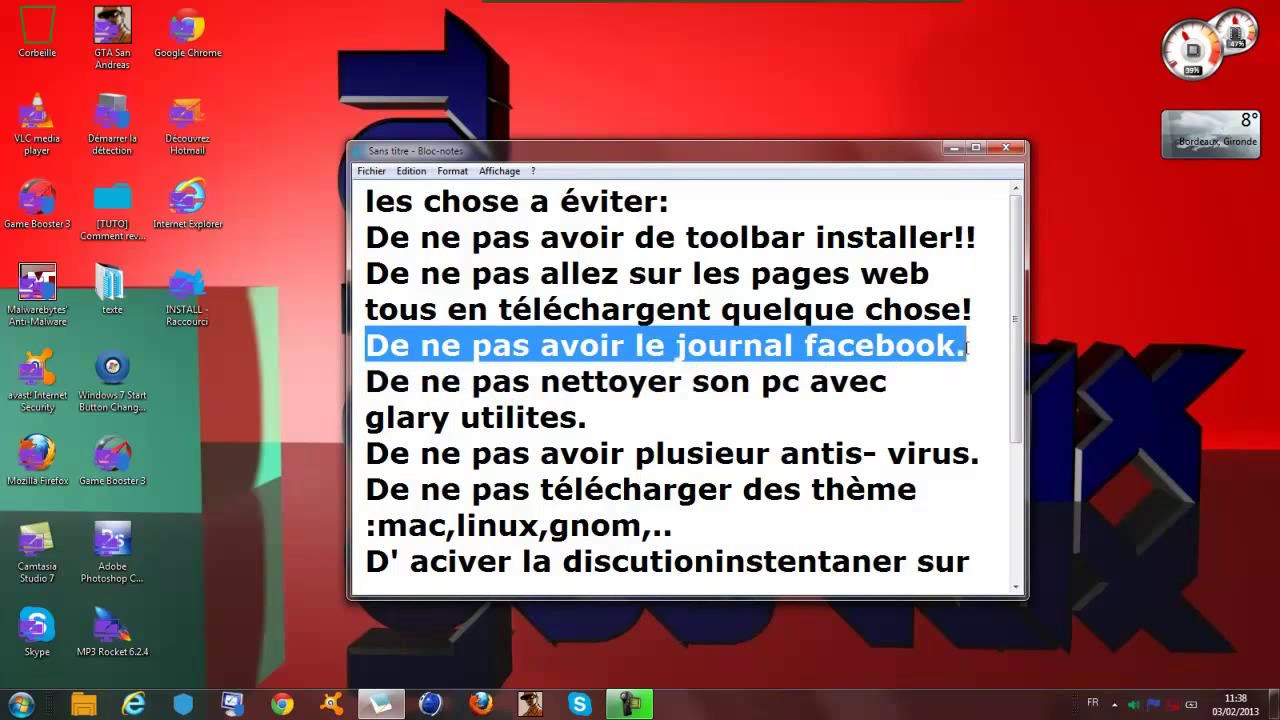
{"action": "left_click", "coordinate": [952, 147]}
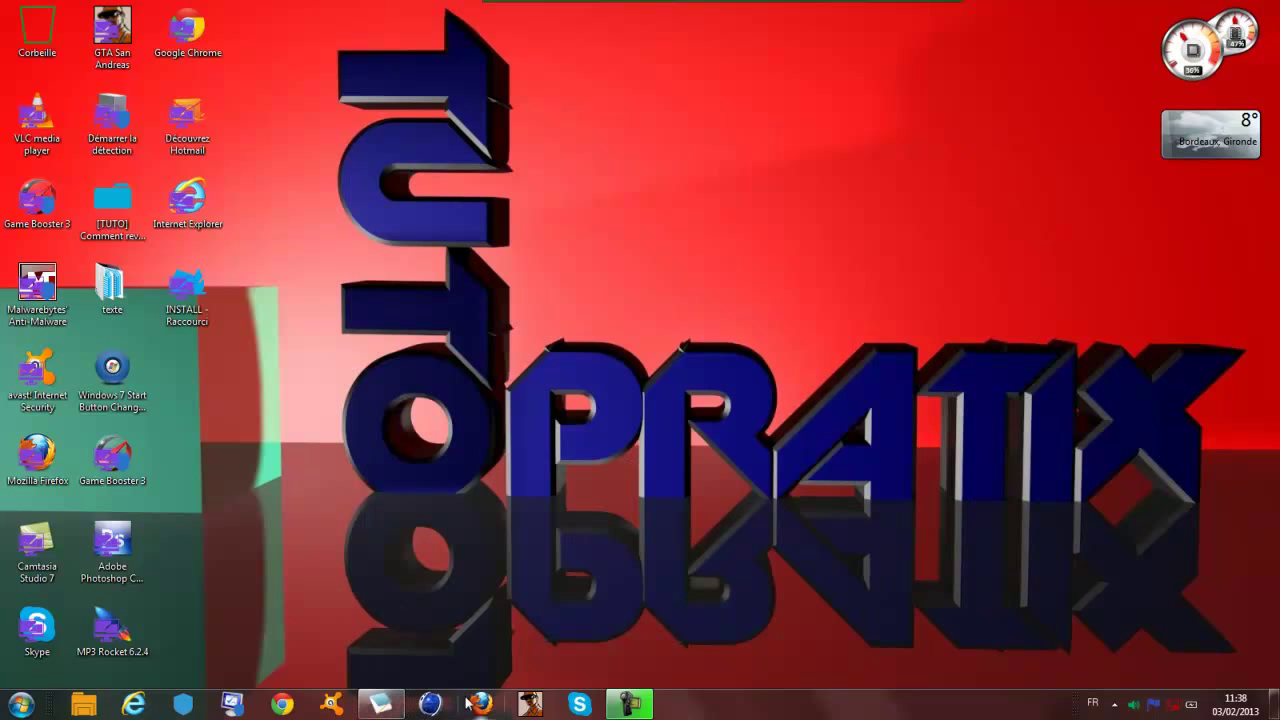
- Switch to Firefox, decline making it the default browser, and go to facebook.com
{"action": "left_click", "coordinate": [478, 704]}
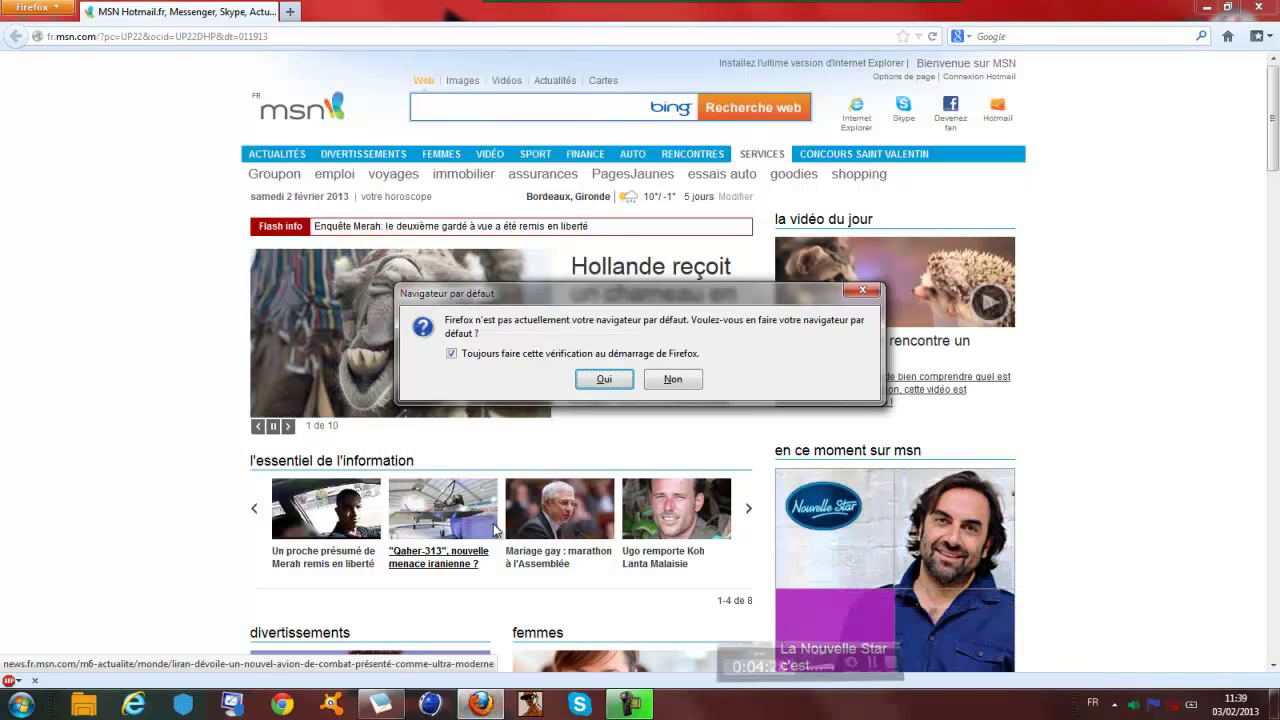
{"action": "left_click", "coordinate": [662, 381]}
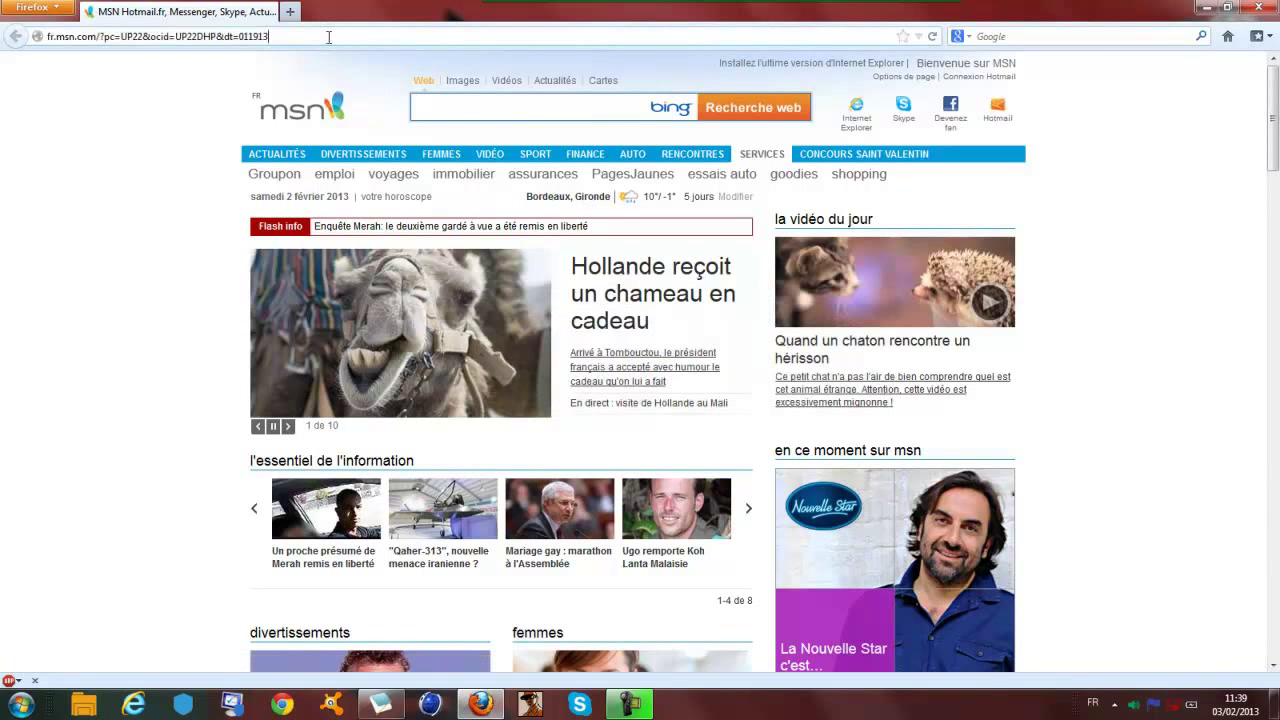
{"action": "left_click", "coordinate": [328, 36]}
{"action": "type", "text": "facebook.com"}
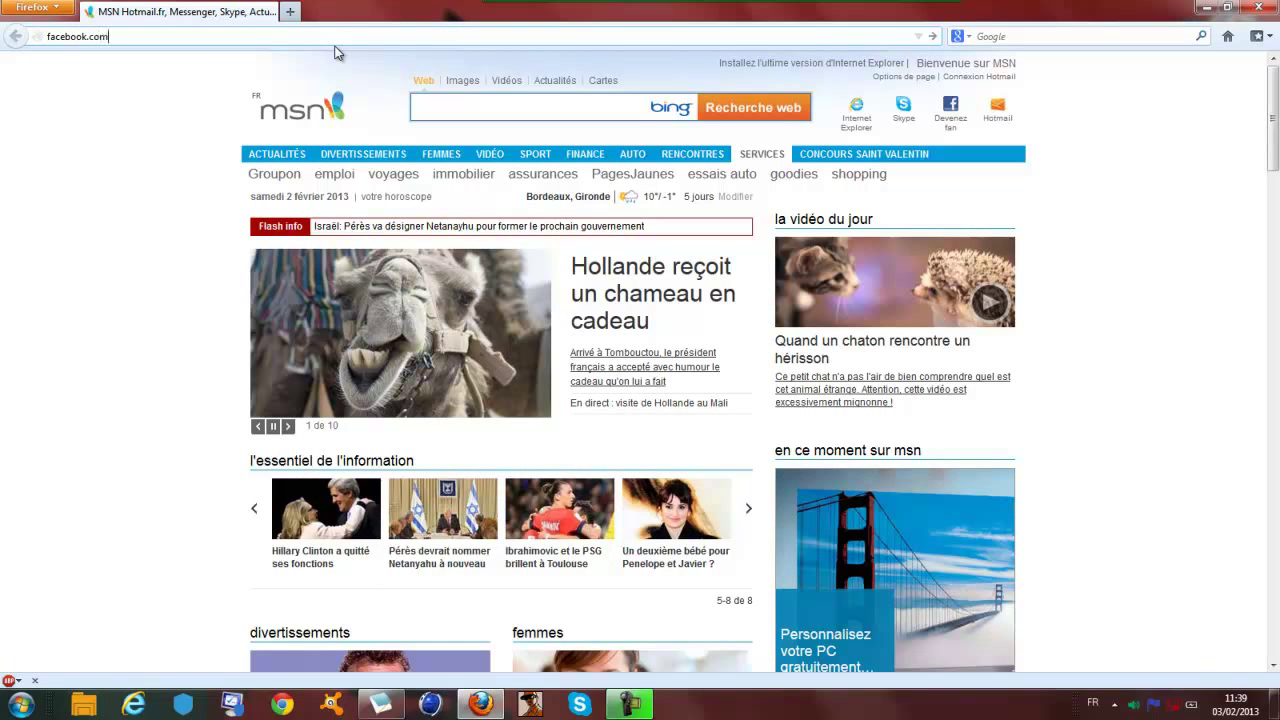
{"action": "key", "text": "Return"}
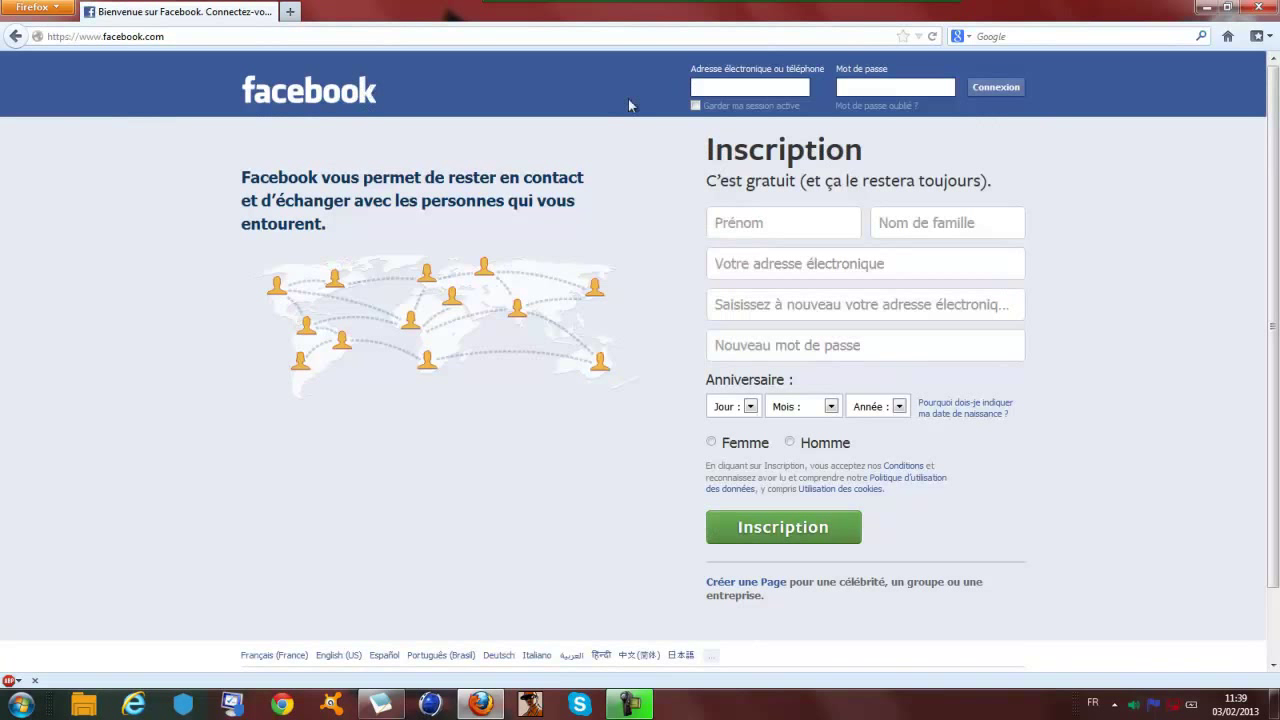
- Fill in the account's e-mail in the Facebook login form using the saved suggestion
{"action": "left_click", "coordinate": [719, 86]}
{"action": "type", "text": "f"}
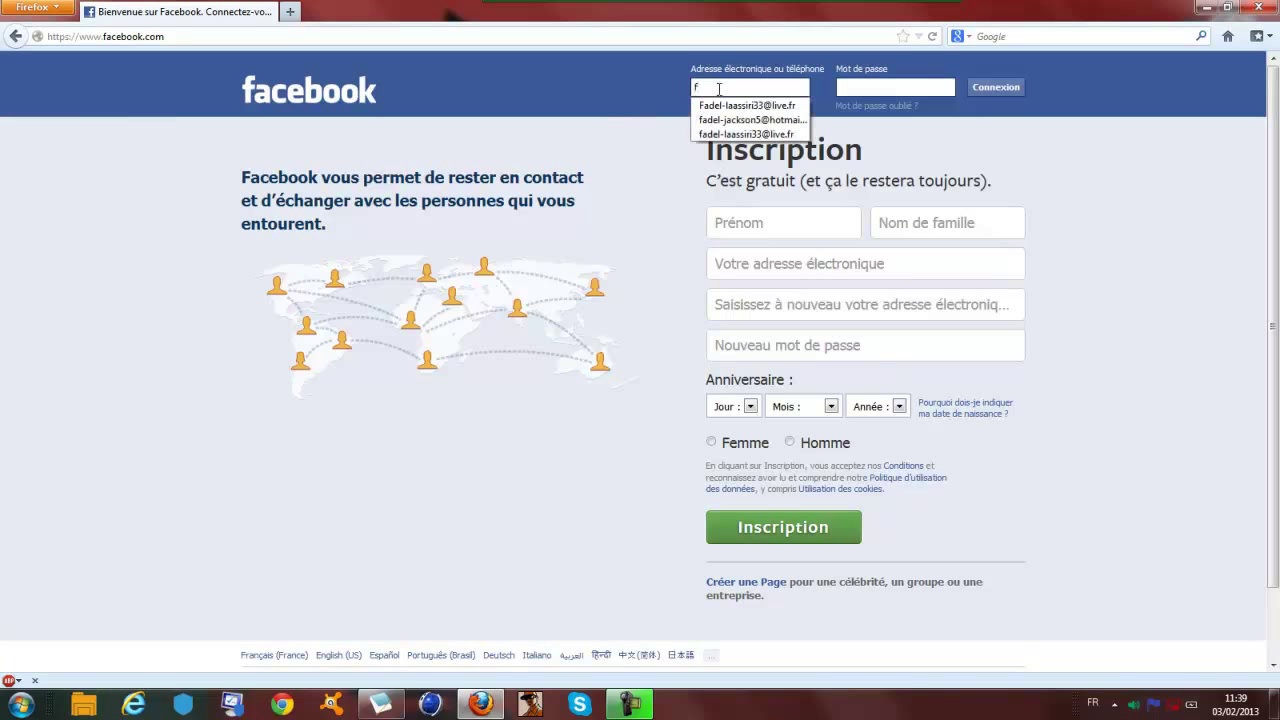
{"action": "left_click", "coordinate": [726, 106]}
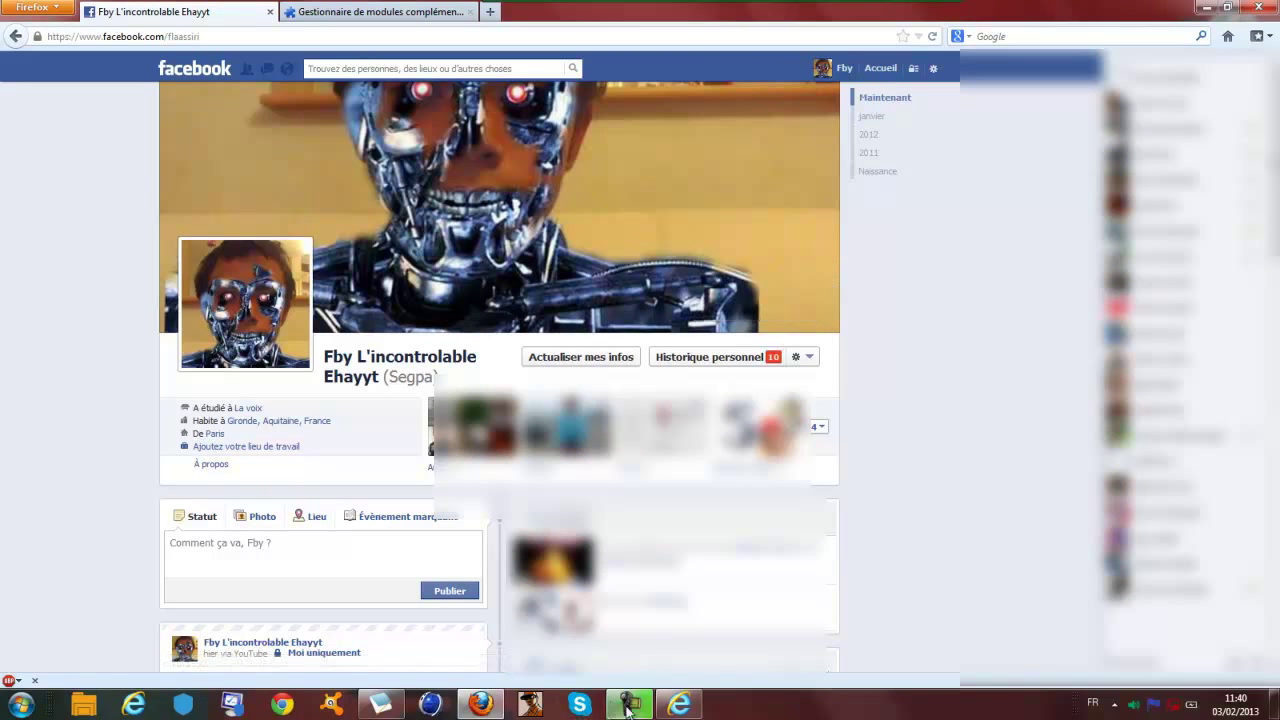
{"action": "mouse_move", "coordinate": [646, 711]}
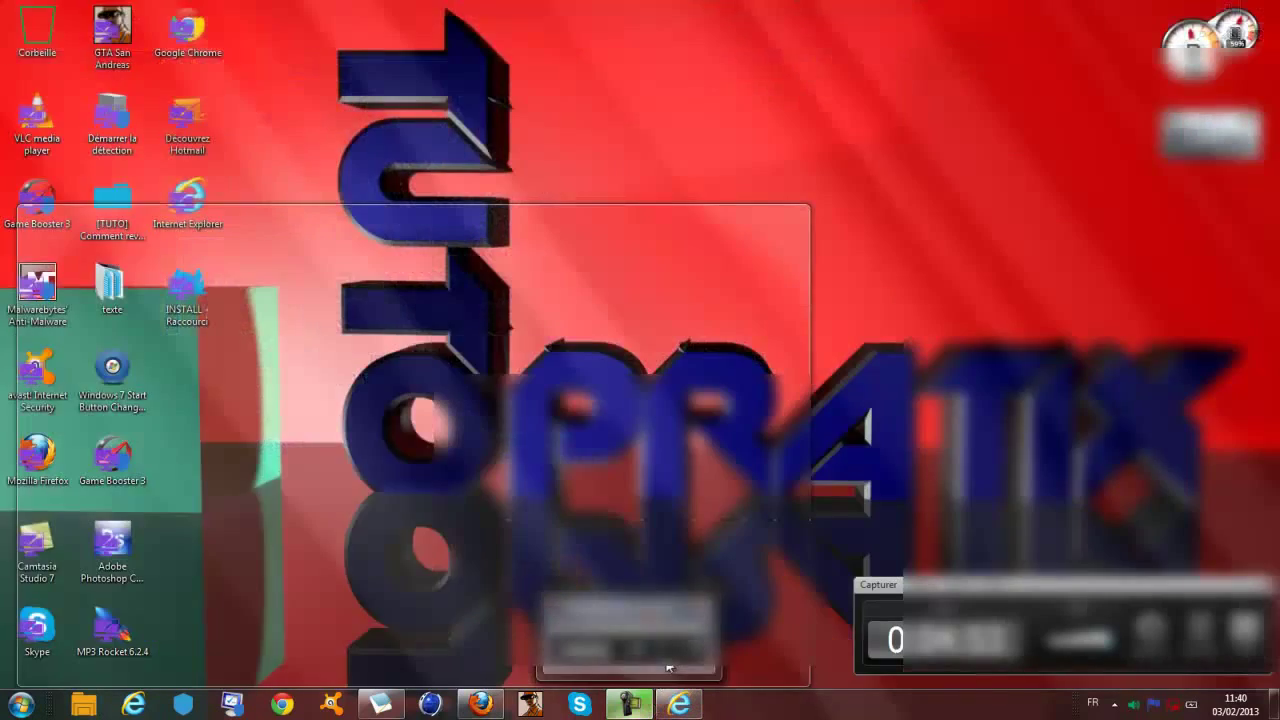
{"action": "left_click", "coordinate": [668, 668]}
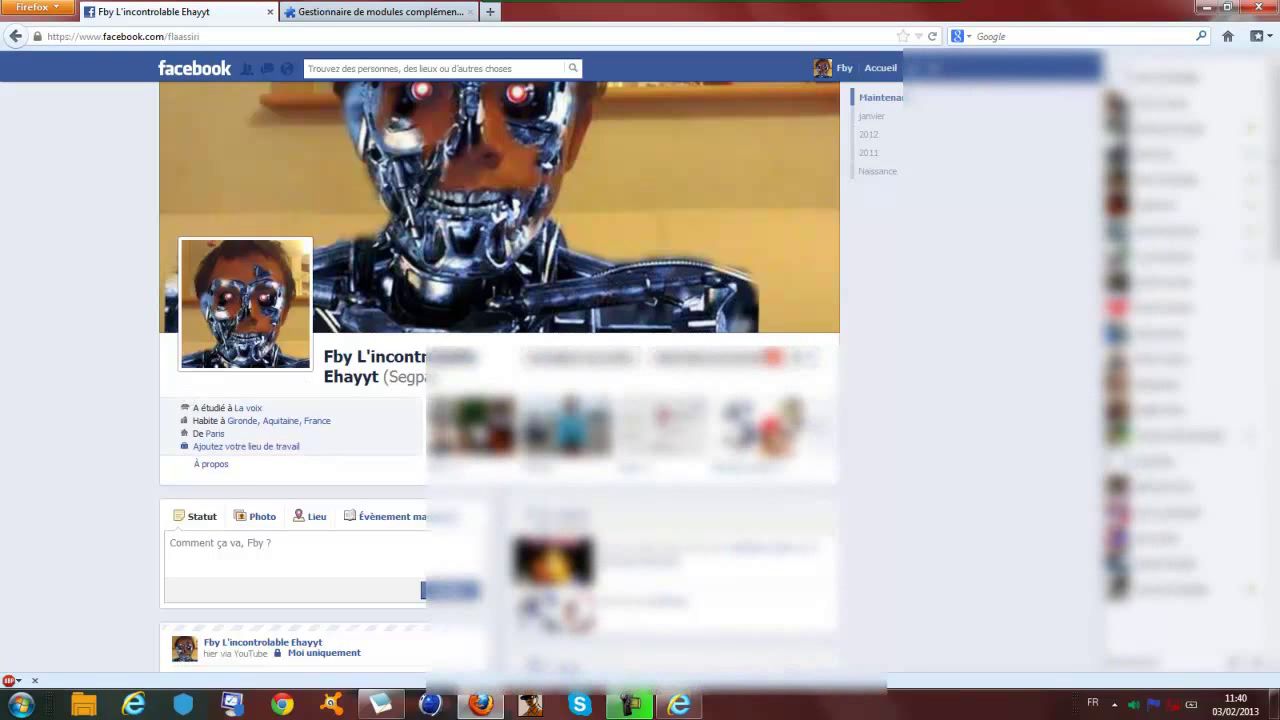
- Examine the layout of posts and side sections along the Facebook profile's timeline
{"action": "scroll", "coordinate": [2, 312], "scroll_direction": "down", "scroll_amount": 5}
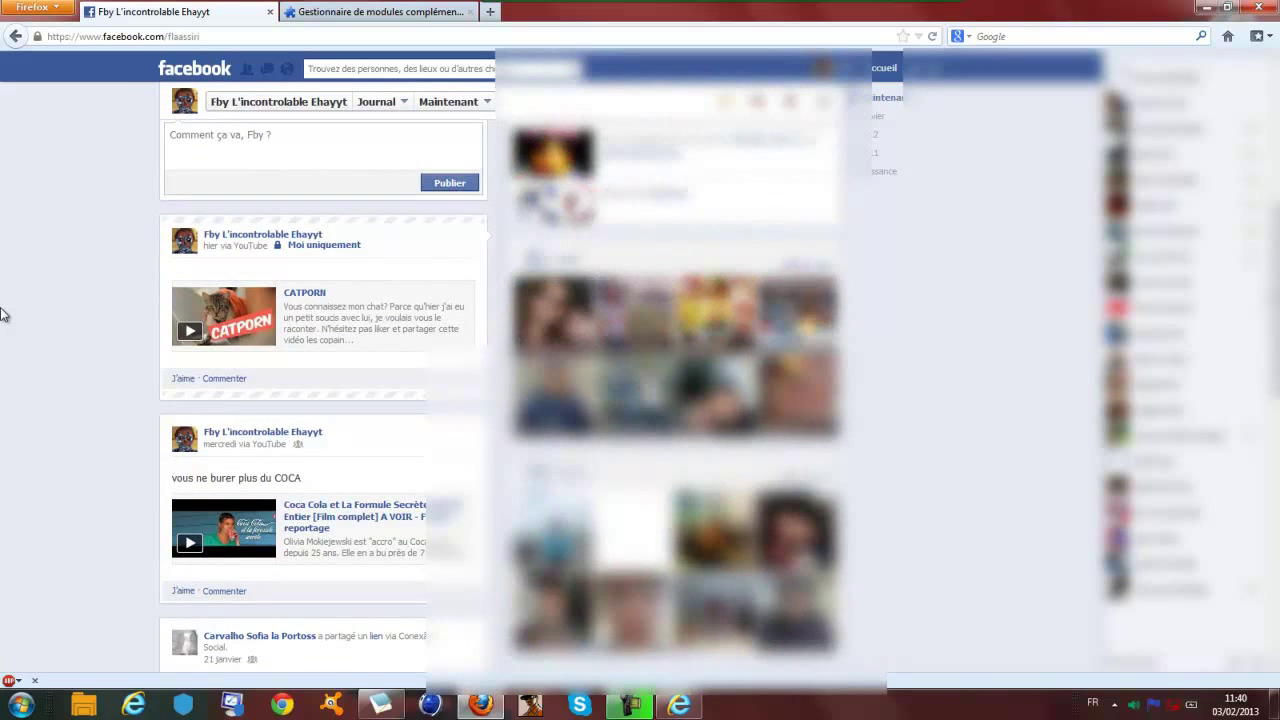
{"action": "scroll", "coordinate": [2, 312], "scroll_direction": "down", "scroll_amount": 5}
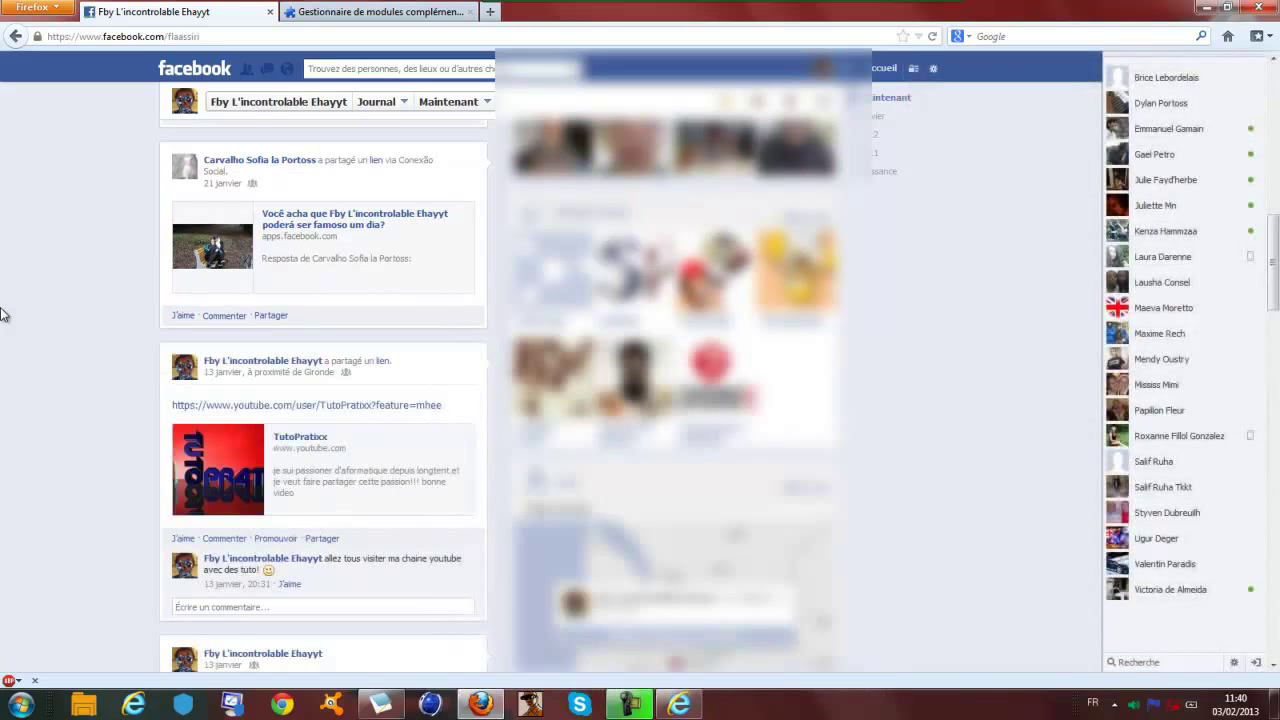
{"action": "scroll", "coordinate": [2, 313], "scroll_direction": "down", "scroll_amount": 3}
{"action": "scroll", "coordinate": [2, 313], "scroll_direction": "down", "scroll_amount": 15}
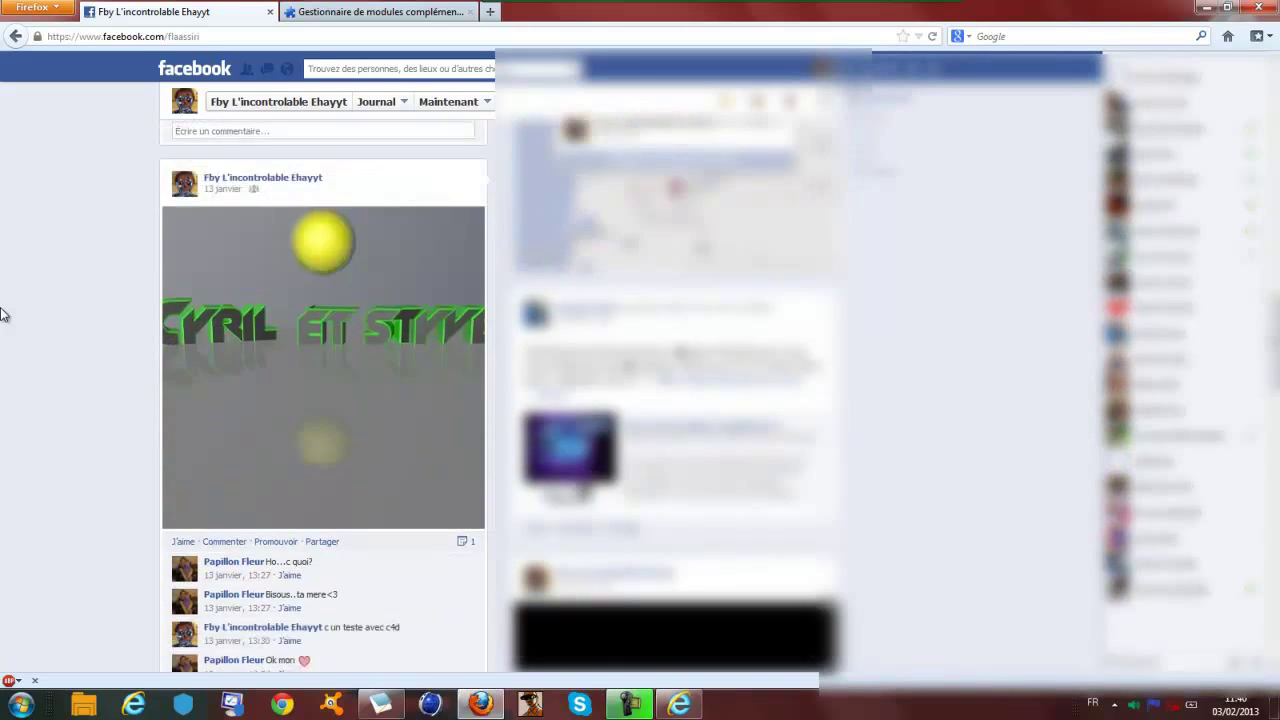
{"action": "scroll", "coordinate": [2, 312], "scroll_direction": "down", "scroll_amount": 8}
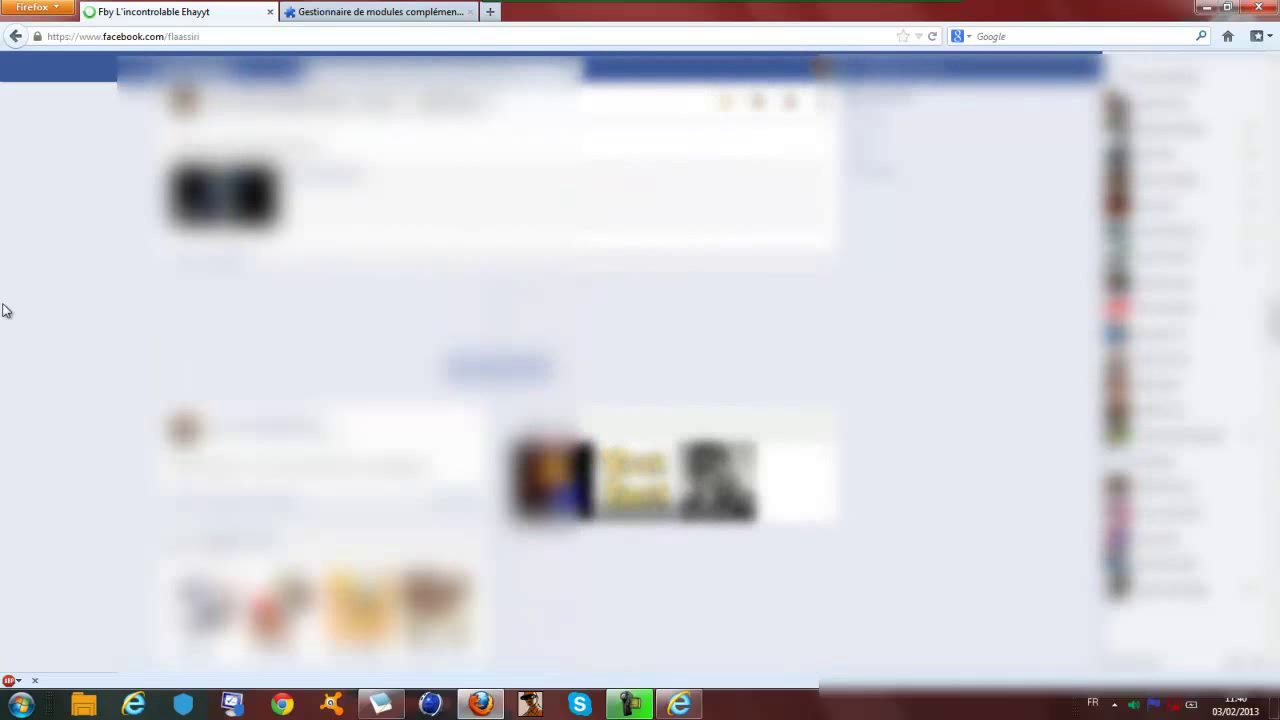
{"action": "scroll", "coordinate": [3, 311], "scroll_direction": "down", "scroll_amount": 3}
{"action": "scroll", "coordinate": [4, 311], "scroll_direction": "down", "scroll_amount": 10}
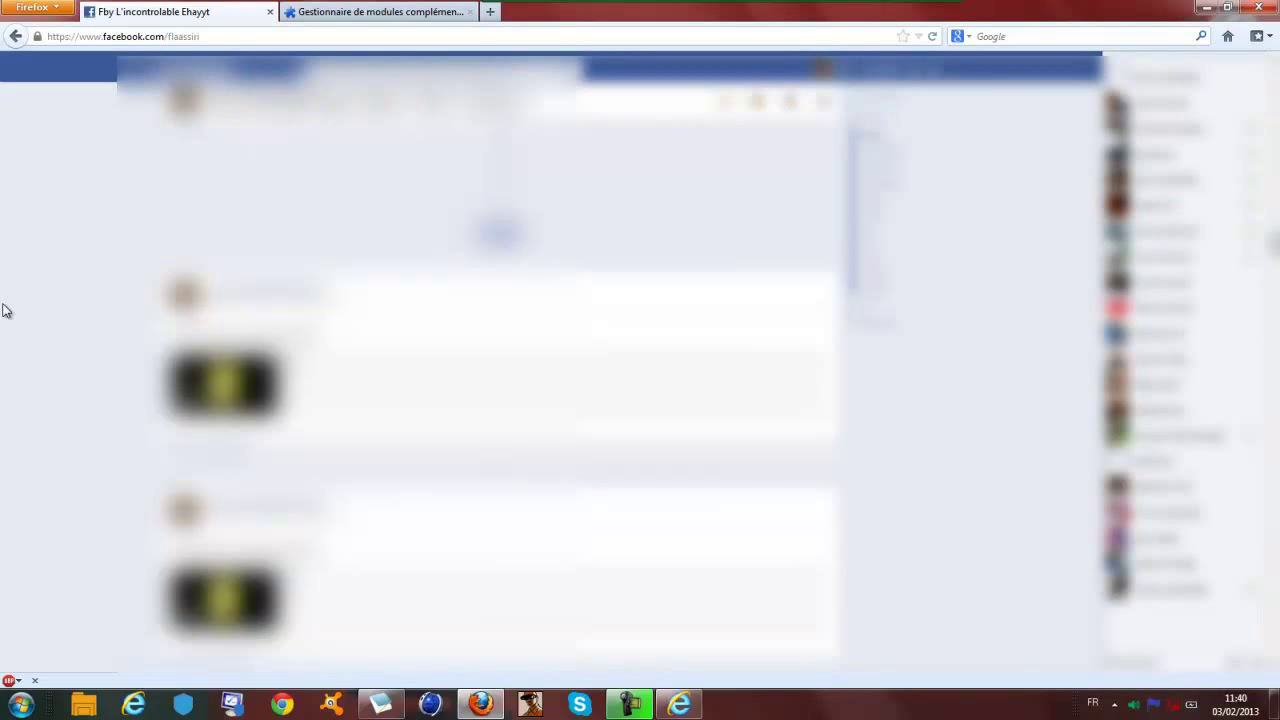
{"action": "scroll", "coordinate": [18, 287], "scroll_direction": "down", "scroll_amount": 10}
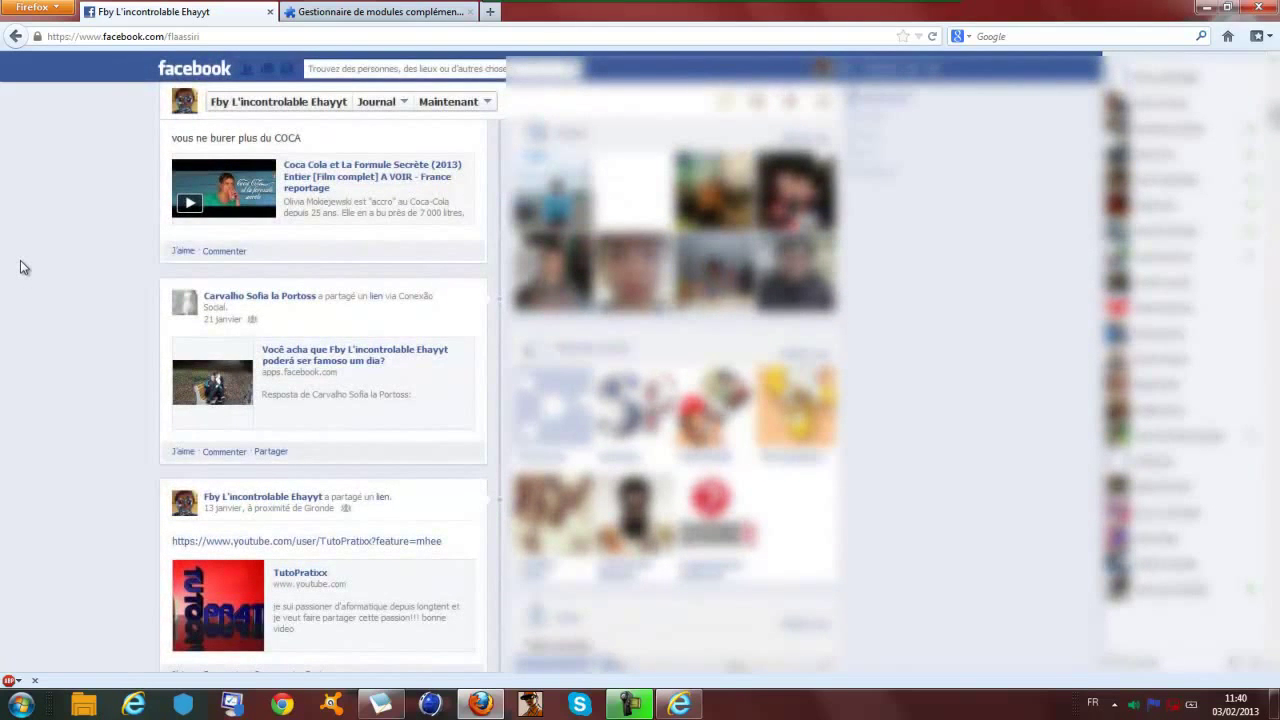
- Highlight the "vous ne burer plus du COCA" post on the profile timeline
{"action": "scroll", "coordinate": [20, 262], "scroll_direction": "up", "scroll_amount": 4}
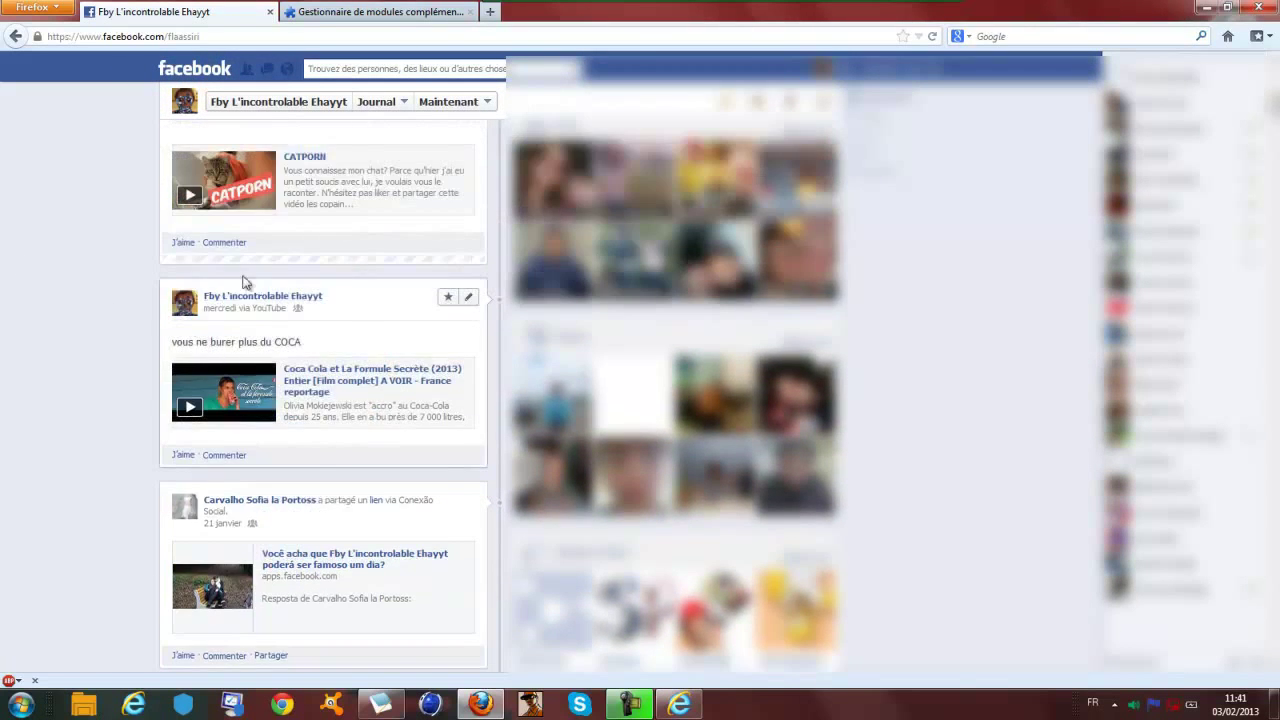
{"action": "left_click_drag", "start_coordinate": [95, 381], "coordinate": [249, 454]}
{"action": "left_click", "coordinate": [88, 423]}
{"action": "left_click", "coordinate": [450, 297]}
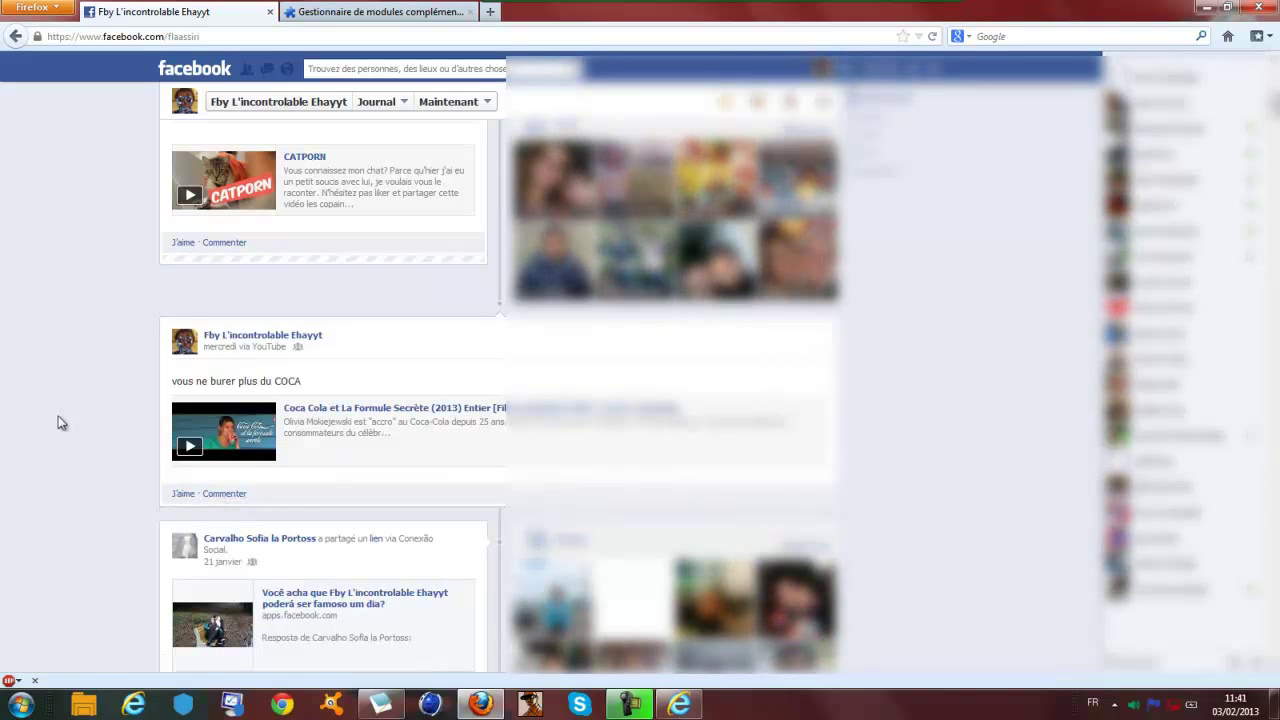
- Examine the posts and side sections of the profile timeline, briefly highlighting the content below the CATPORN post, and return to the profile header
{"action": "scroll", "coordinate": [3, 468], "scroll_direction": "down", "scroll_amount": 5}
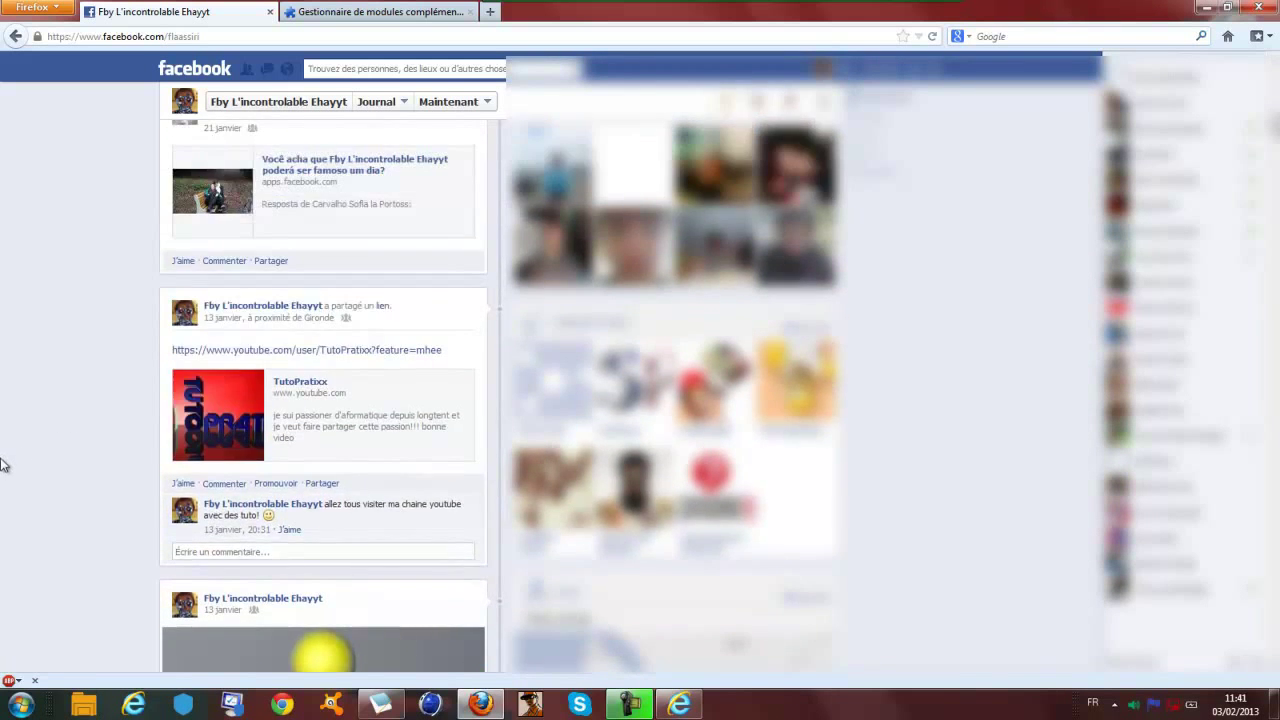
{"action": "scroll", "coordinate": [5, 460], "scroll_direction": "up", "scroll_amount": 10}
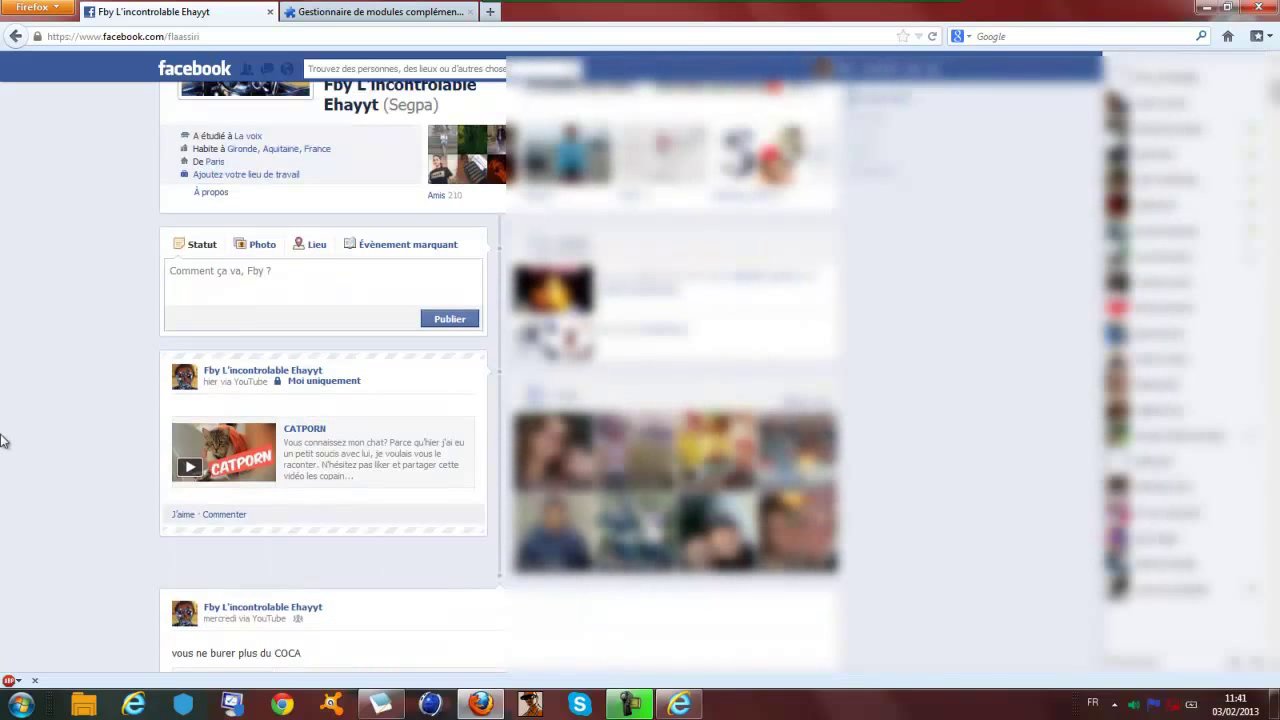
{"action": "scroll", "coordinate": [3, 440], "scroll_direction": "up", "scroll_amount": 3}
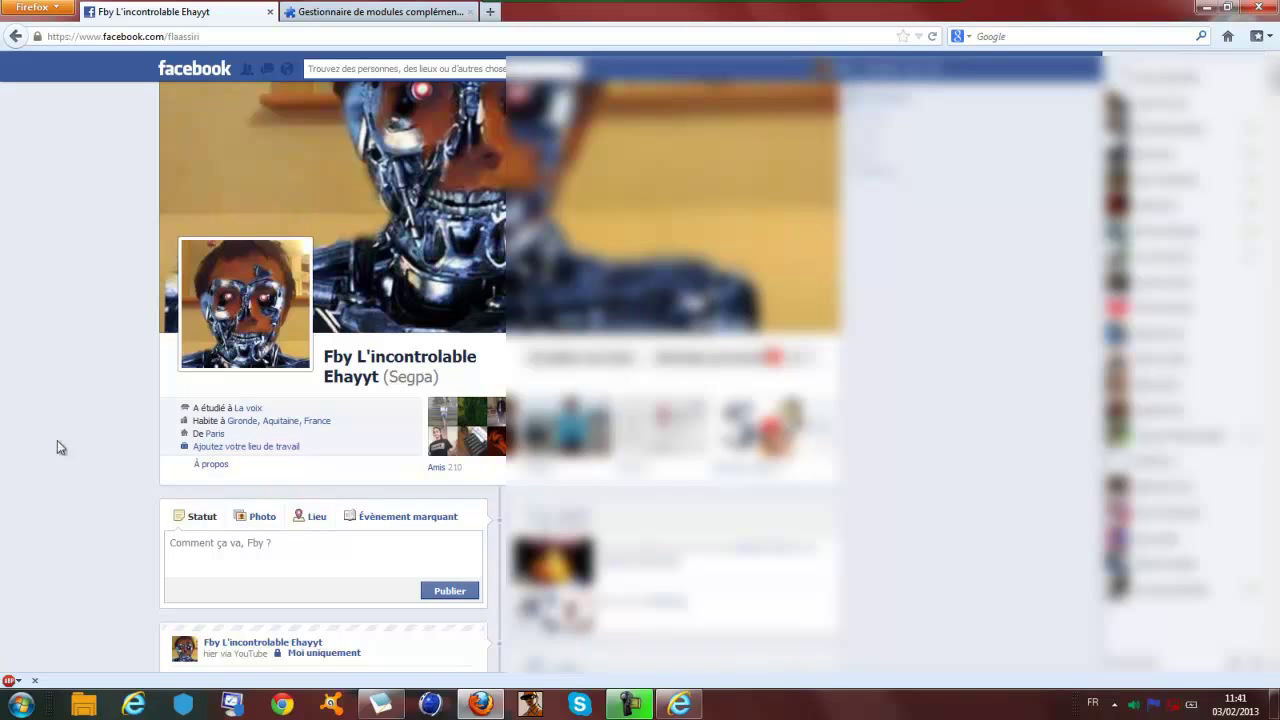
{"action": "scroll", "coordinate": [72, 411], "scroll_direction": "down", "scroll_amount": 5}
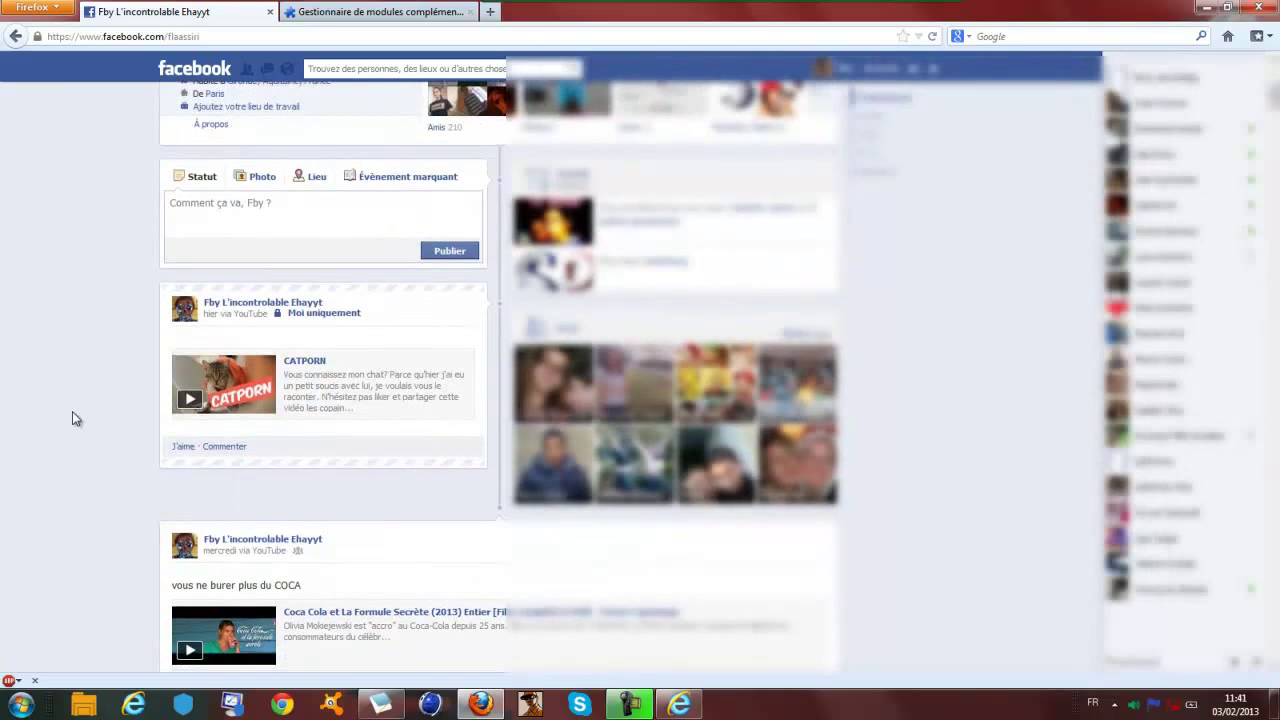
{"action": "mouse_move", "coordinate": [158, 449]}
{"action": "left_mouse_down"}
{"action": "mouse_move", "coordinate": [328, 467]}
{"action": "mouse_move", "coordinate": [224, 467]}
{"action": "left_mouse_up"}
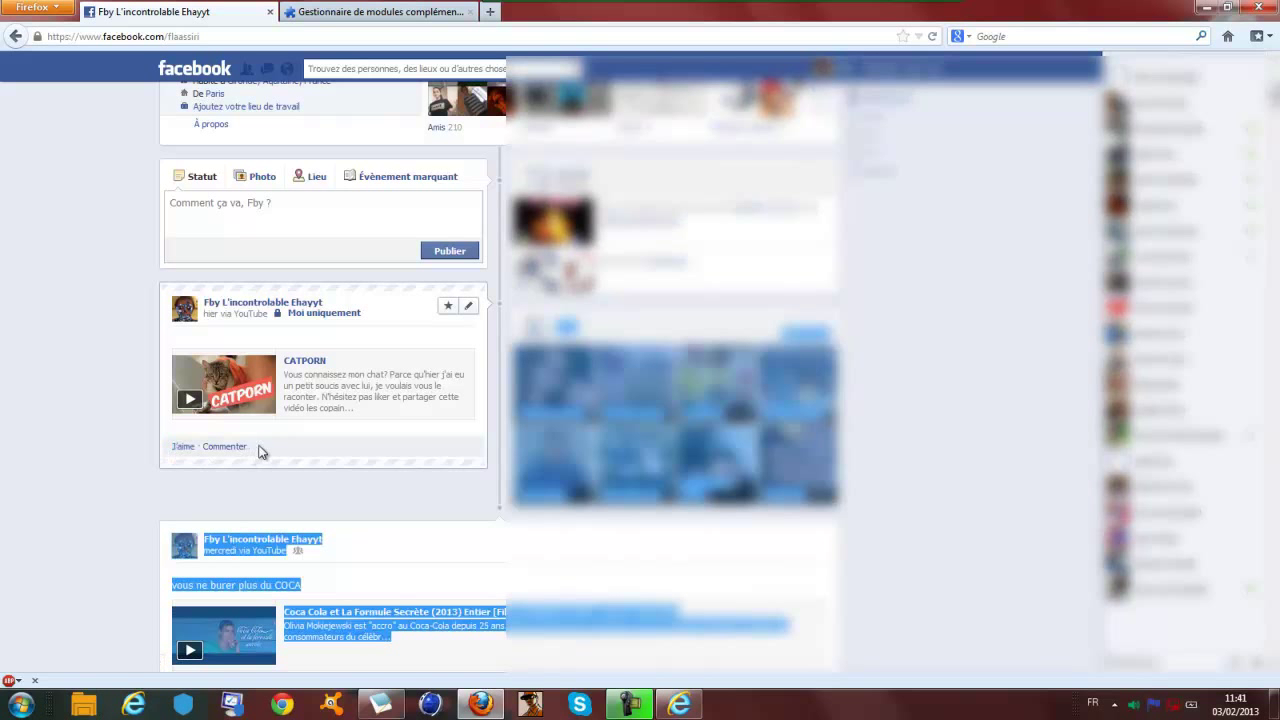
{"action": "left_click", "coordinate": [213, 601]}
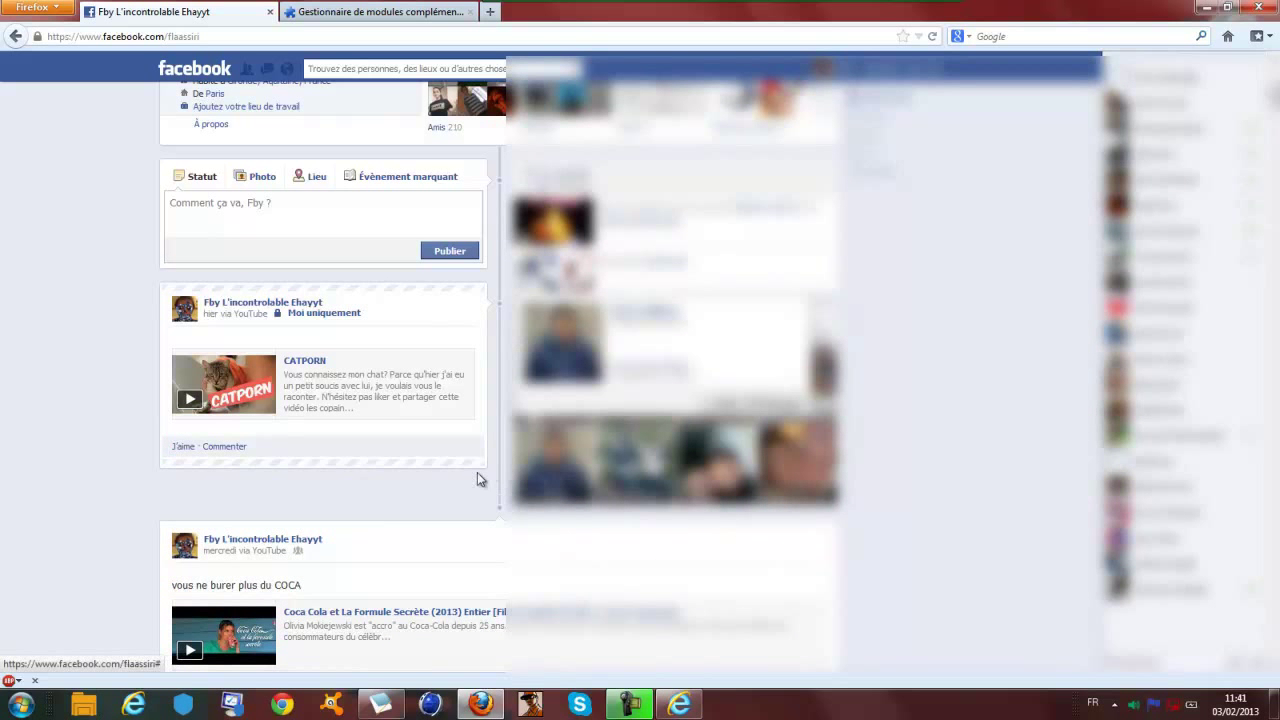
{"action": "scroll", "coordinate": [463, 478], "scroll_direction": "up", "scroll_amount": 3}
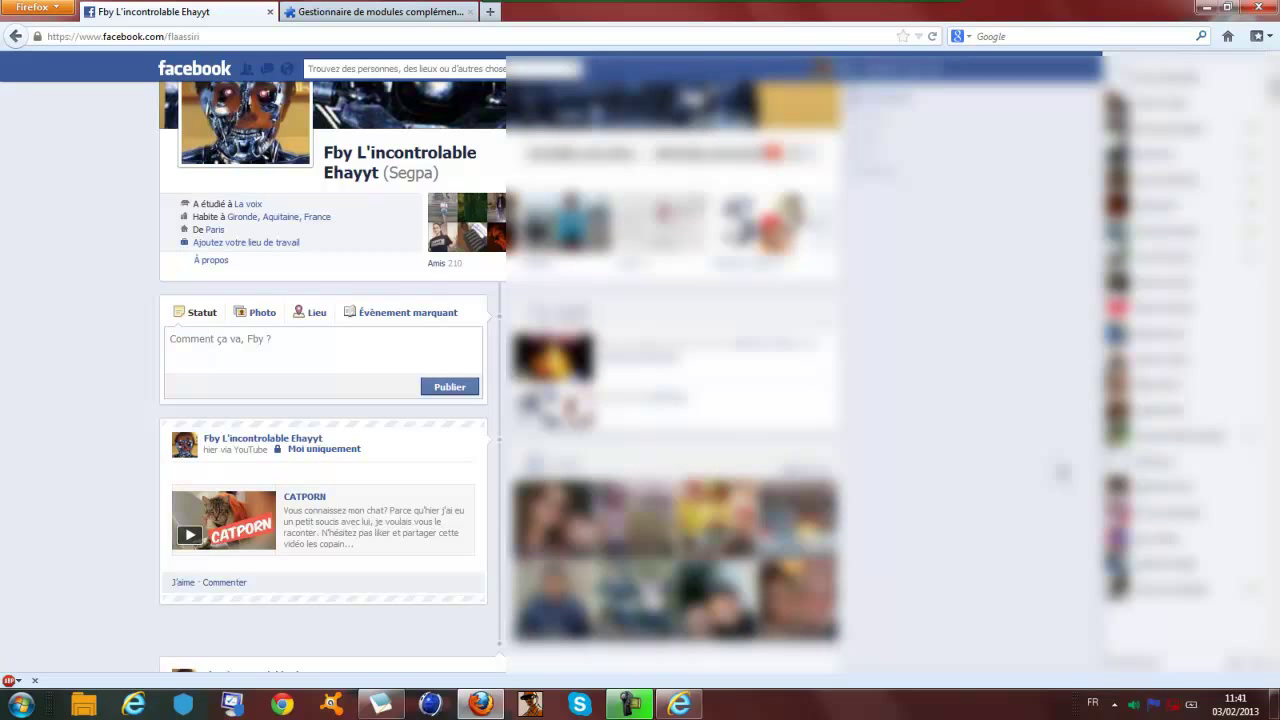
{"action": "scroll", "coordinate": [1045, 440], "scroll_direction": "up", "scroll_amount": 4}
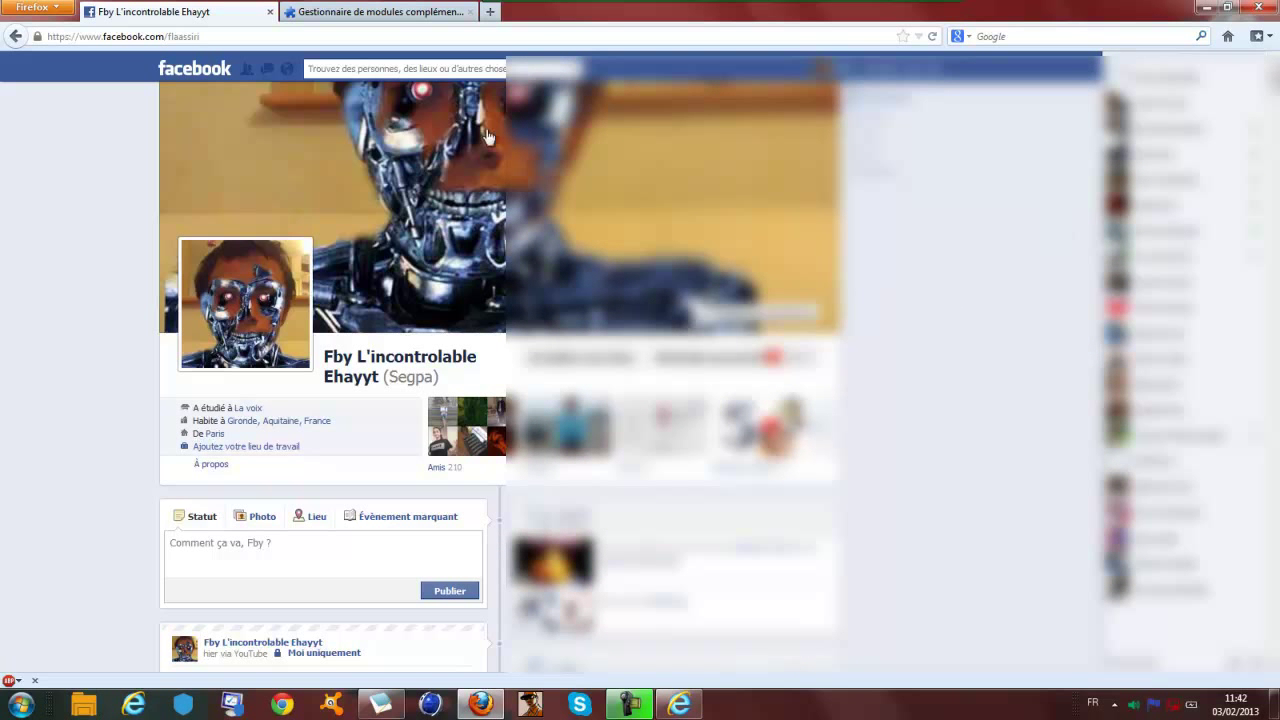
- Enable the TimeLineRemove.Com extension in the Firefox add-ons manager and reload the Facebook profile page
{"action": "left_click", "coordinate": [362, 14]}
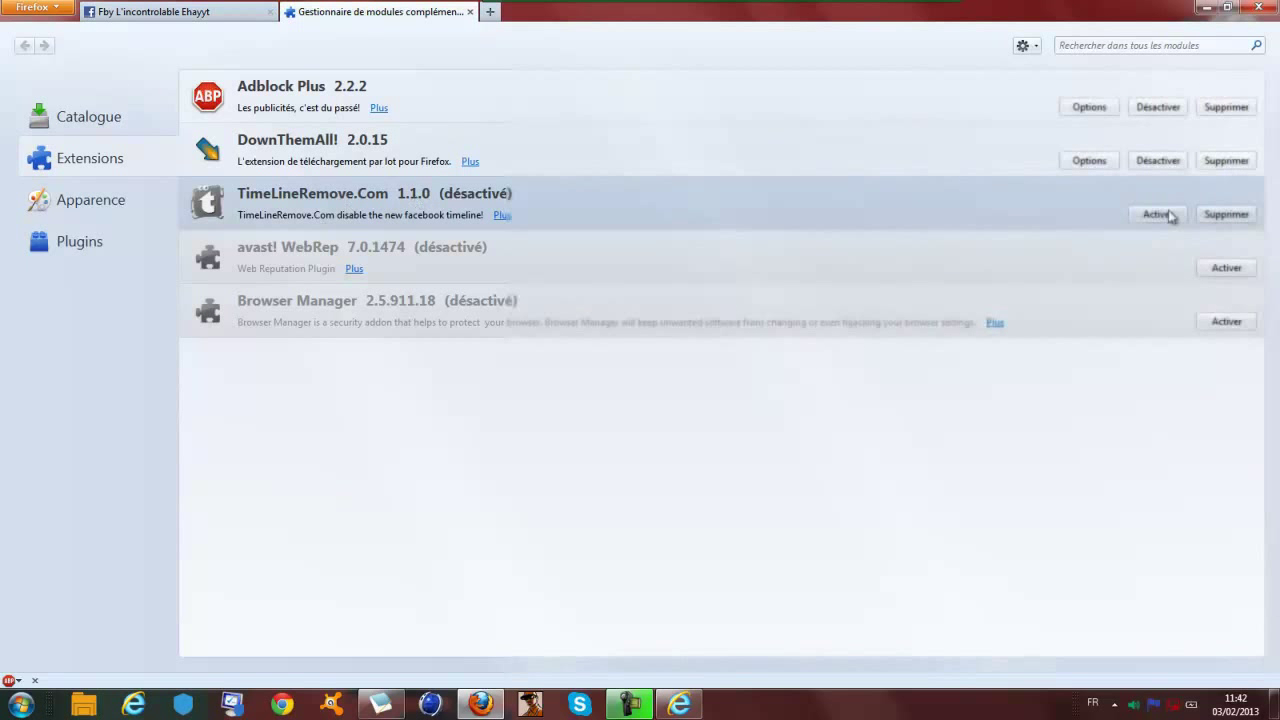
{"action": "left_click", "coordinate": [130, 11]}
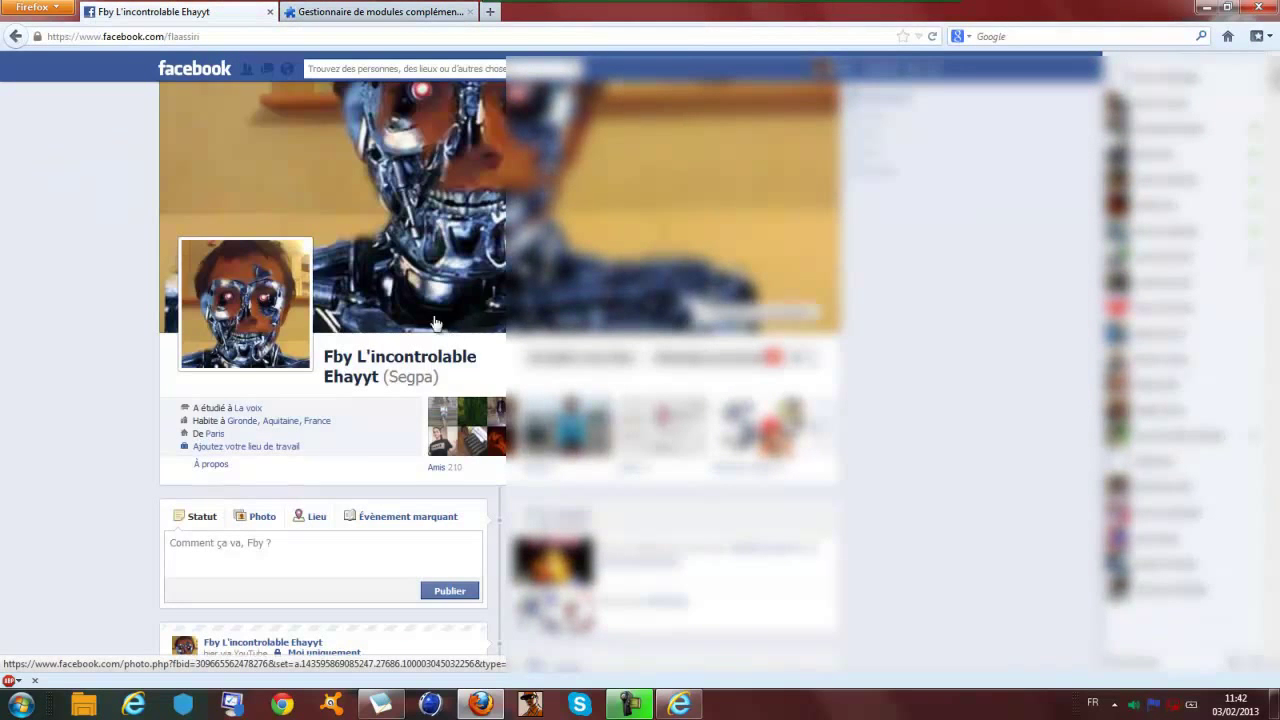
{"action": "scroll", "coordinate": [121, 435], "scroll_direction": "down", "scroll_amount": 10}
{"action": "scroll", "coordinate": [221, 99], "scroll_direction": "up", "scroll_amount": 3}
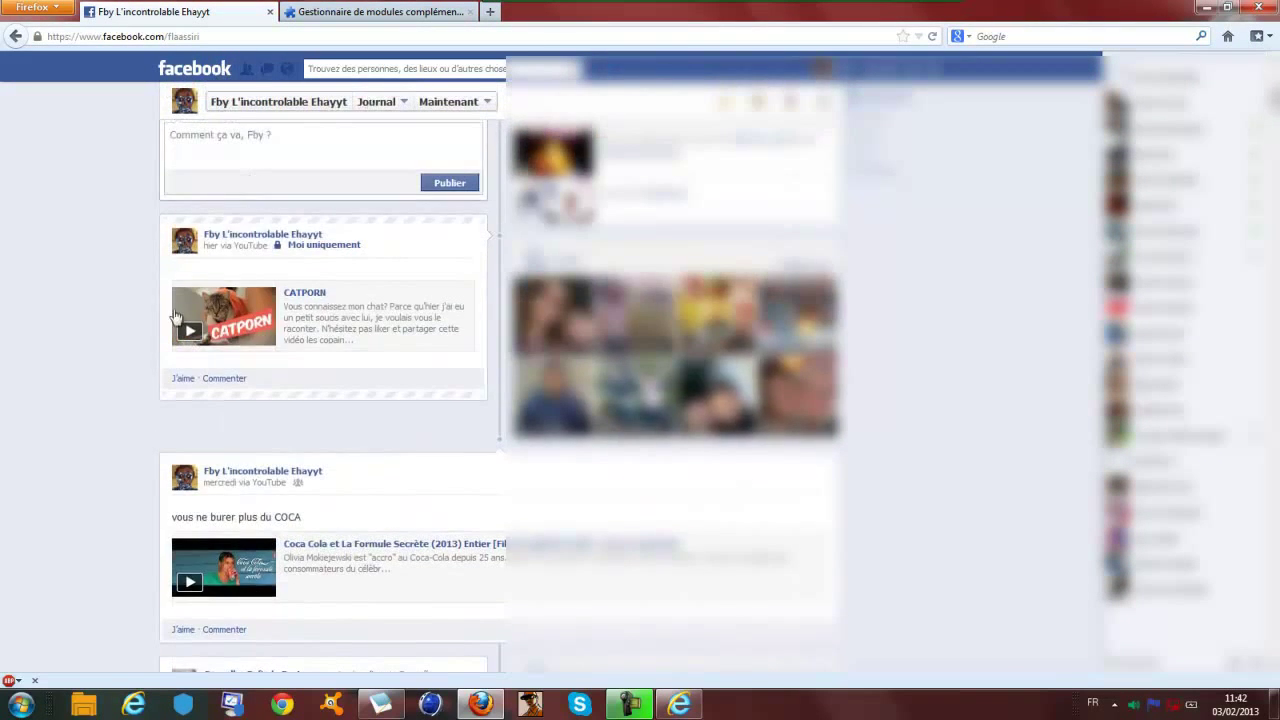
{"action": "left_click_drag", "start_coordinate": [282, 290], "coordinate": [410, 366]}
{"action": "left_click", "coordinate": [409, 357]}
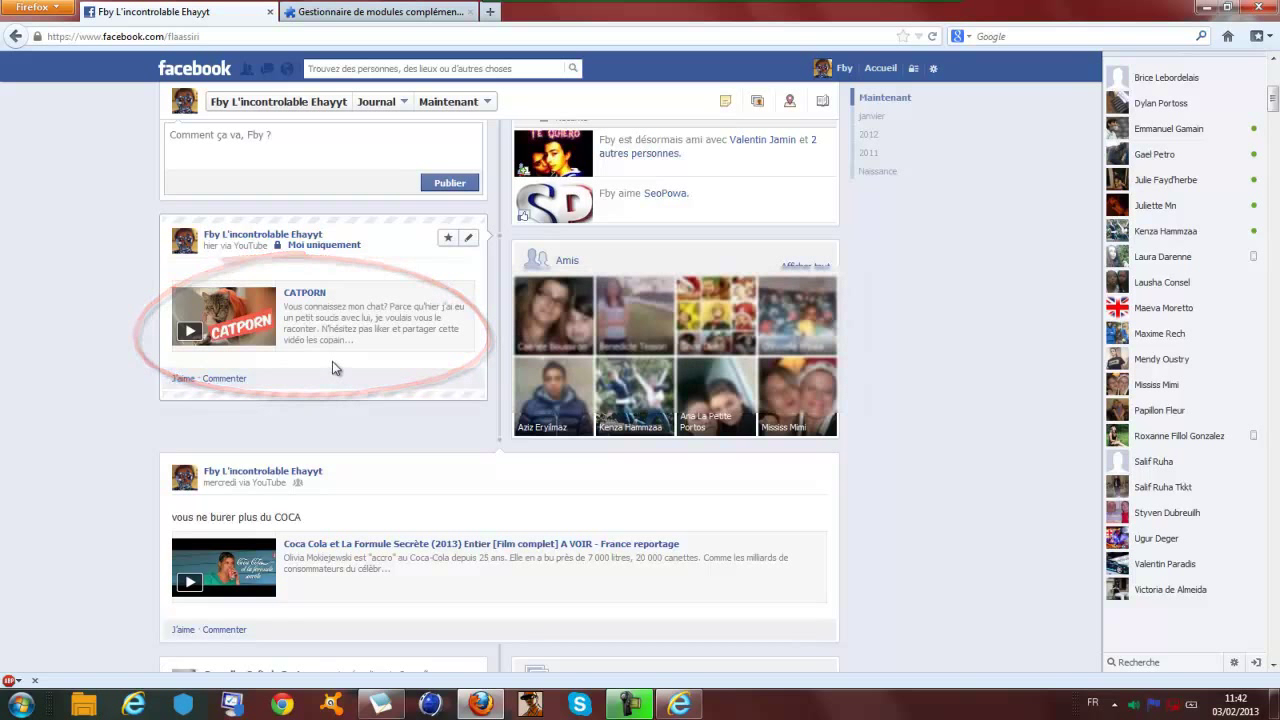
{"action": "key", "text": "F5"}
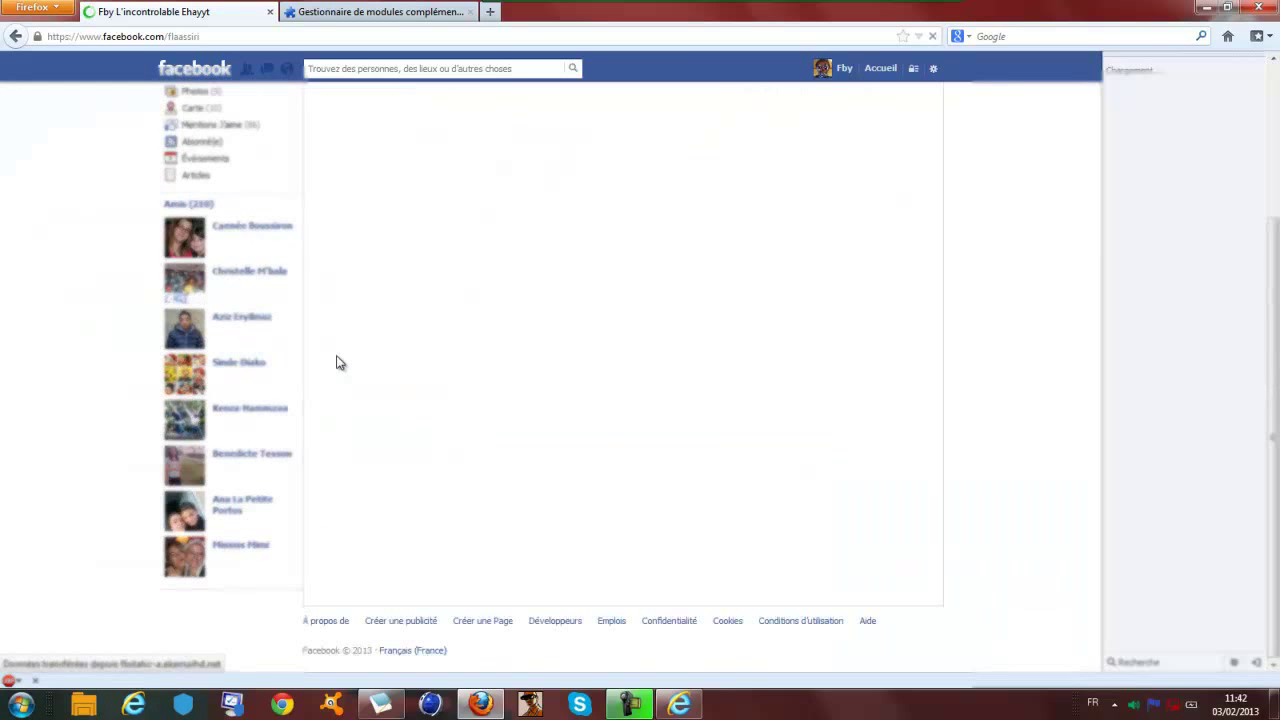
- Look over the reloaded profile wall and highlight the J'aime, Commenter and Partager rows under the Coca-Cola and CATPORN posts
{"action": "scroll", "coordinate": [797, 349], "scroll_direction": "down", "scroll_amount": 5}
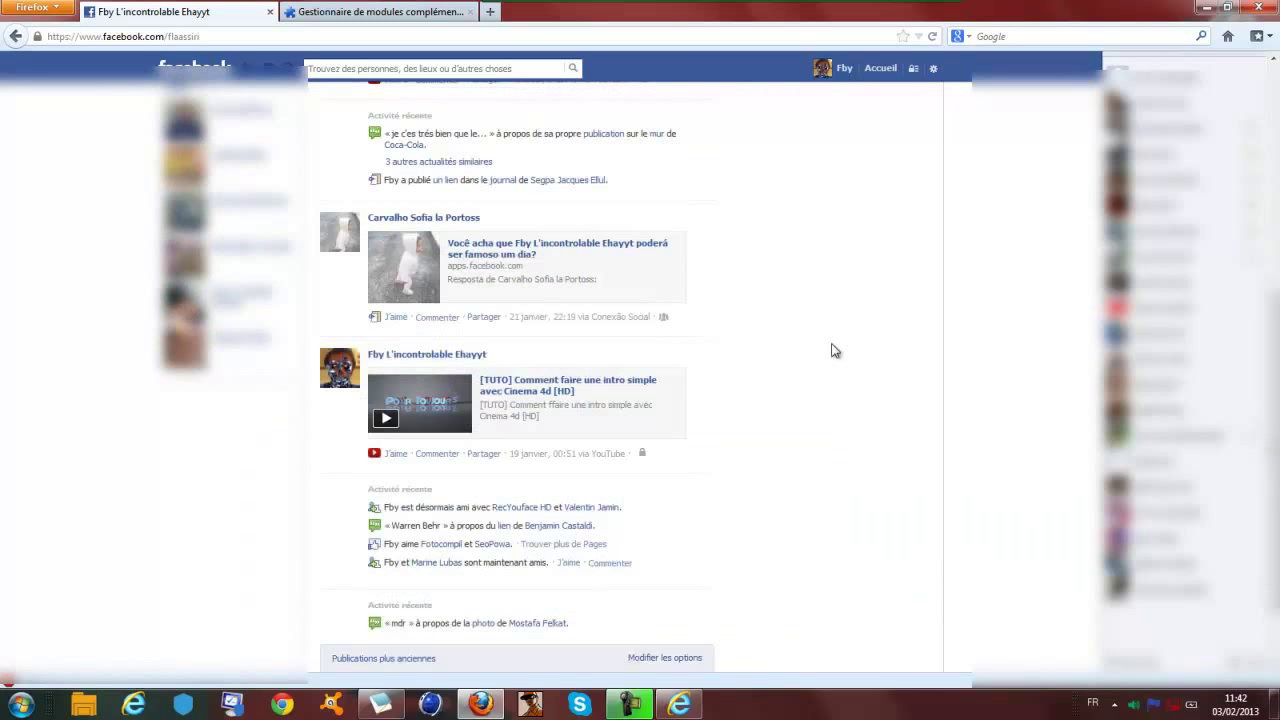
{"action": "scroll", "coordinate": [834, 345], "scroll_direction": "down", "scroll_amount": 1}
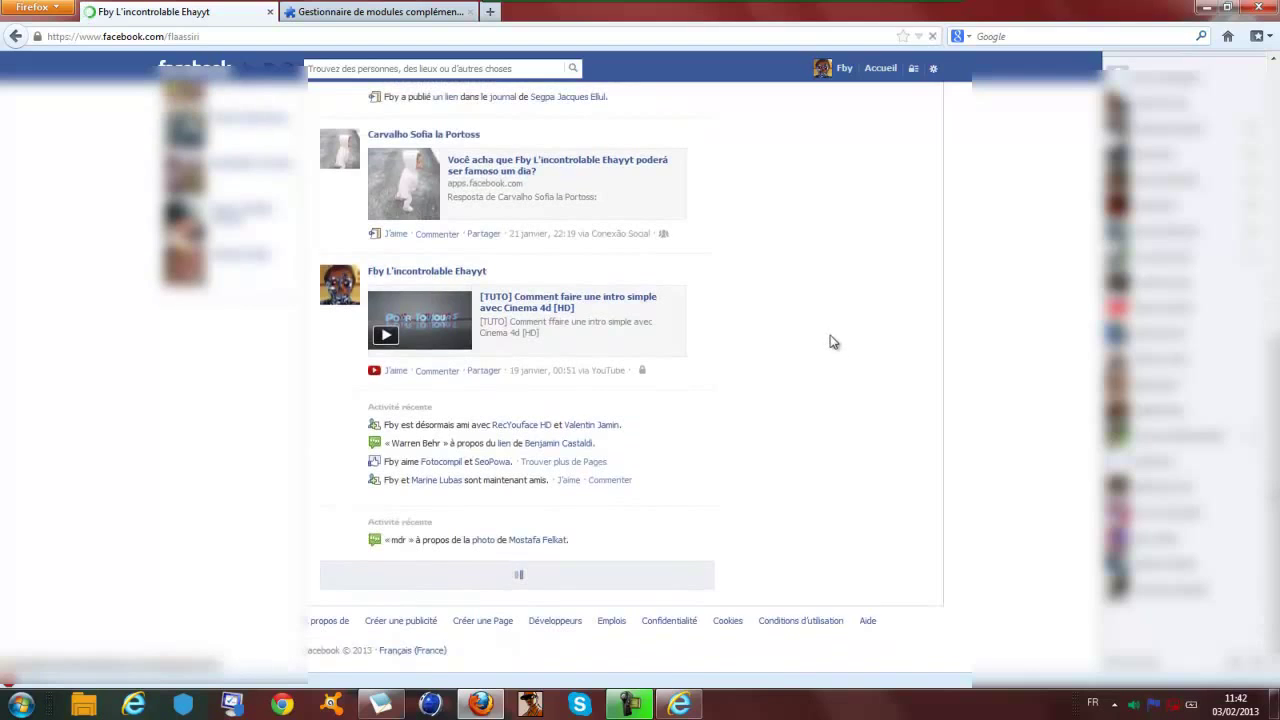
{"action": "scroll", "coordinate": [834, 340], "scroll_direction": "up", "scroll_amount": 5}
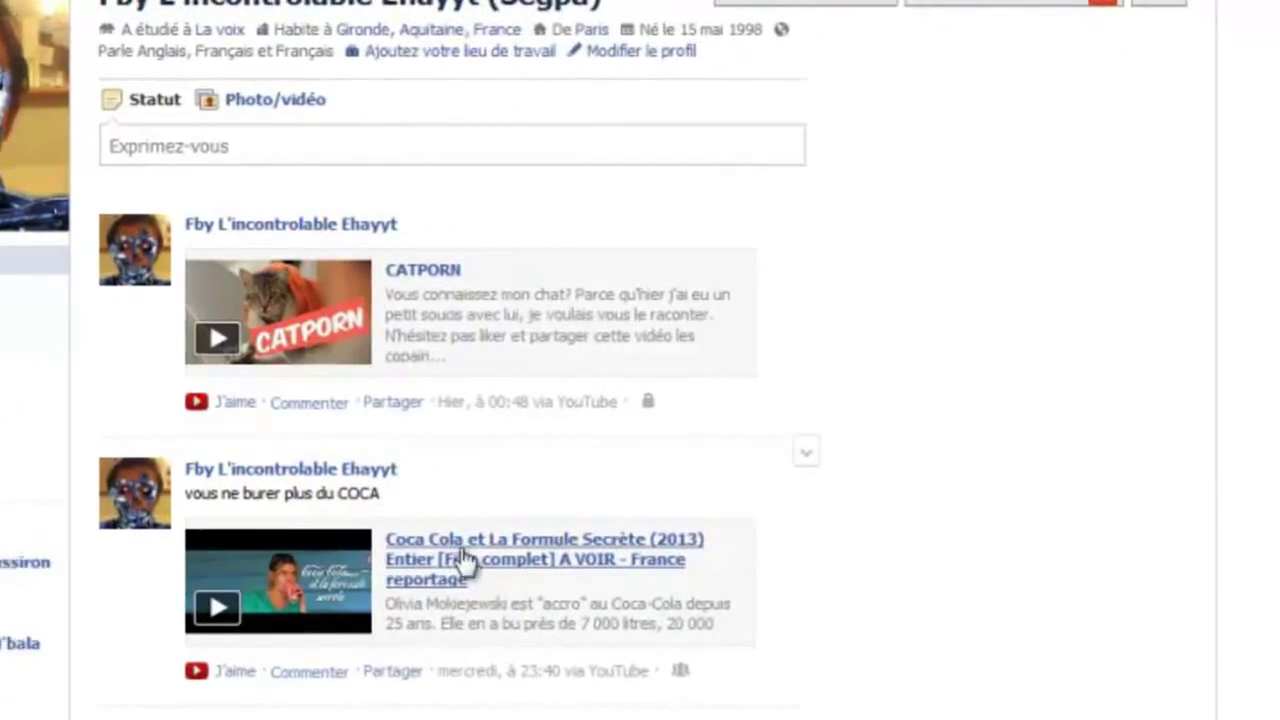
{"action": "left_click_drag", "start_coordinate": [115, 690], "coordinate": [410, 712]}
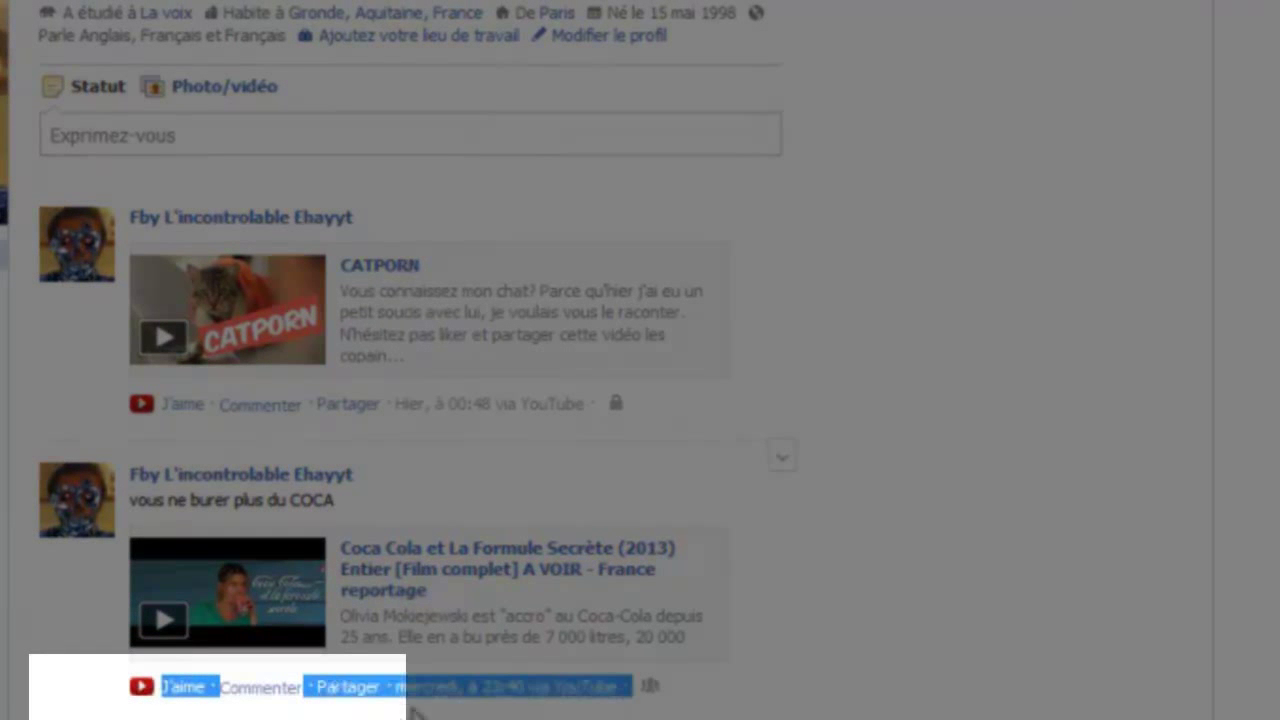
{"action": "left_click", "coordinate": [752, 705]}
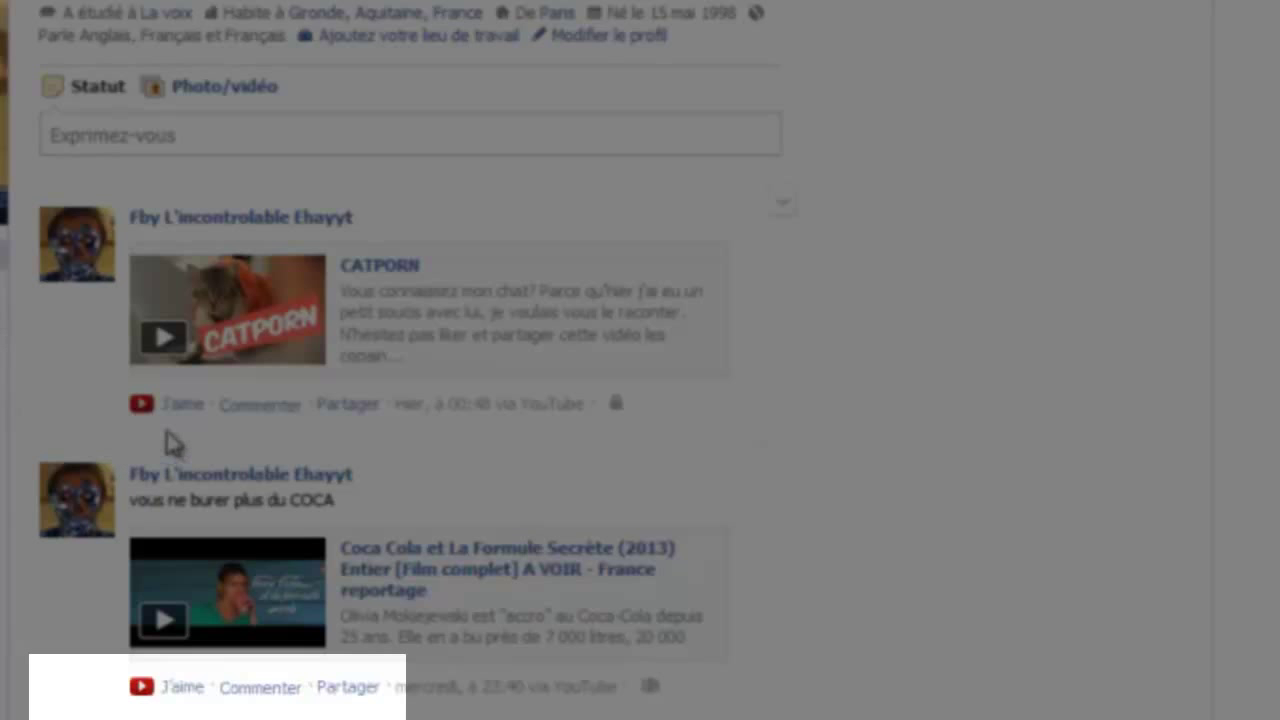
{"action": "left_click_drag", "start_coordinate": [170, 440], "coordinate": [514, 429]}
{"action": "left_click", "coordinate": [703, 412]}
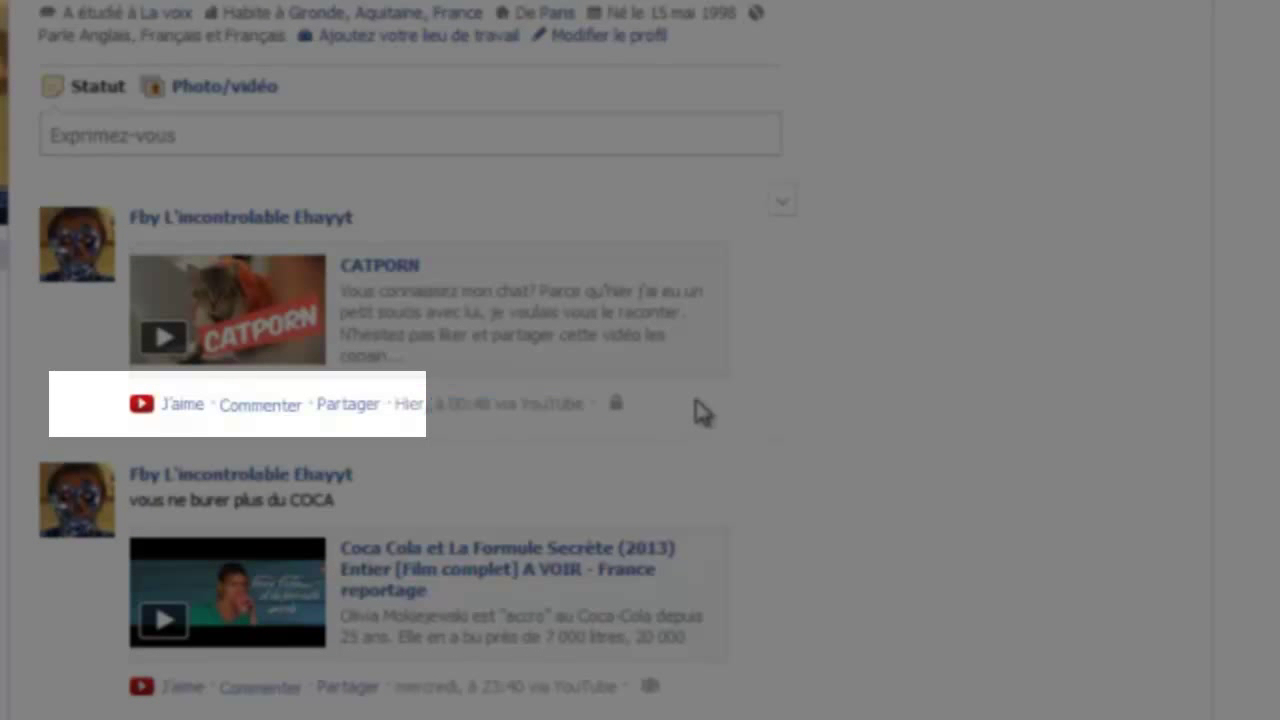
- Set the CATPORN post's audience to friends, and check the post's removal and reporting options without choosing any
{"action": "left_click", "coordinate": [624, 406]}
{"action": "left_click", "coordinate": [590, 446]}
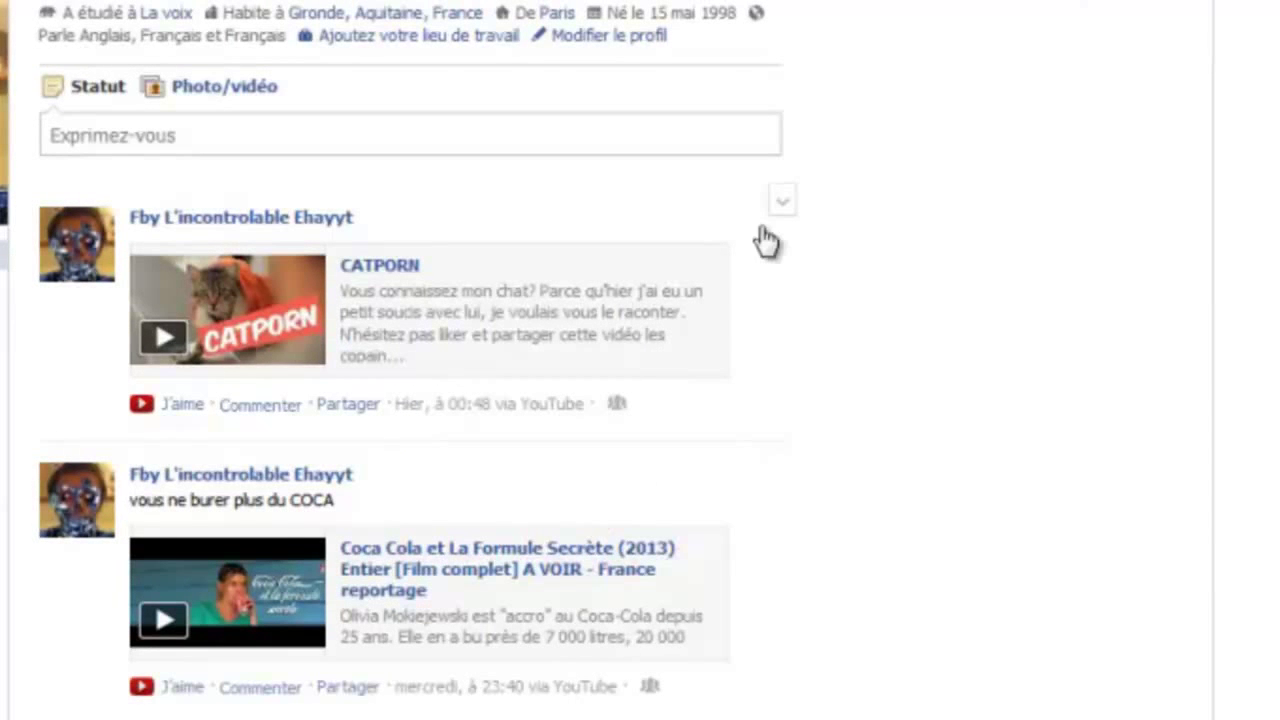
{"action": "left_click", "coordinate": [781, 210]}
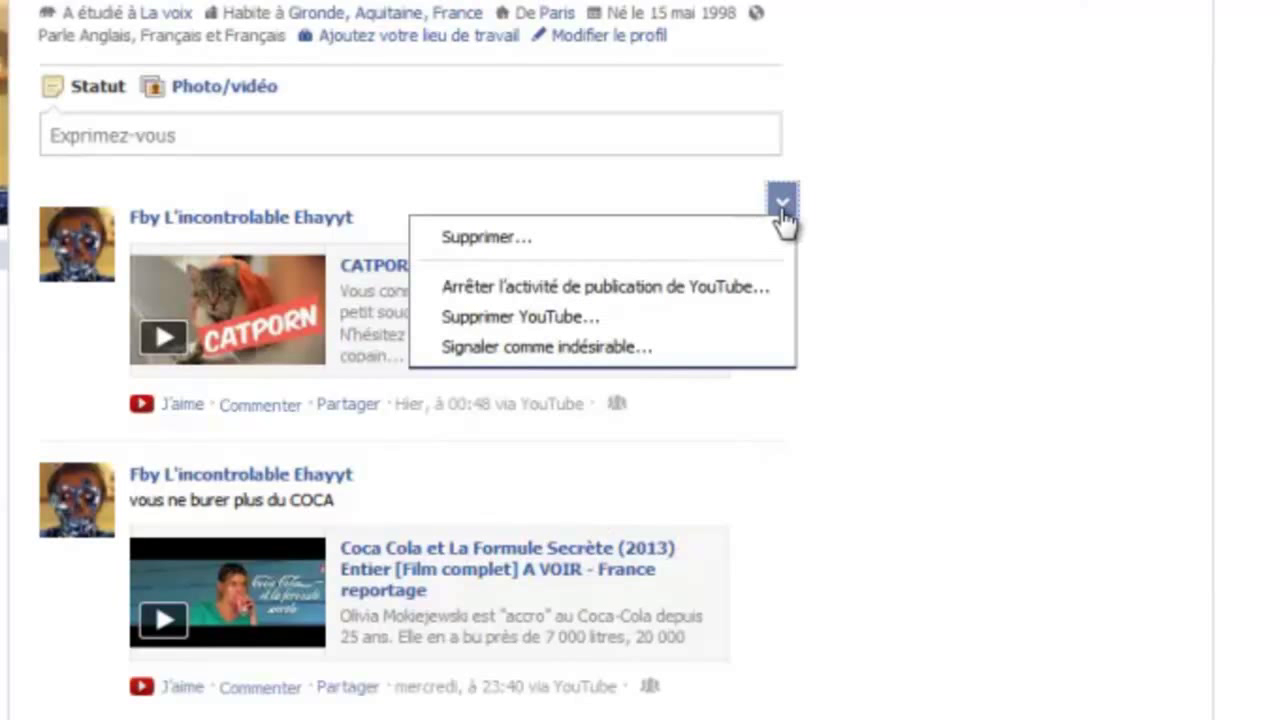
{"action": "left_click", "coordinate": [782, 212]}
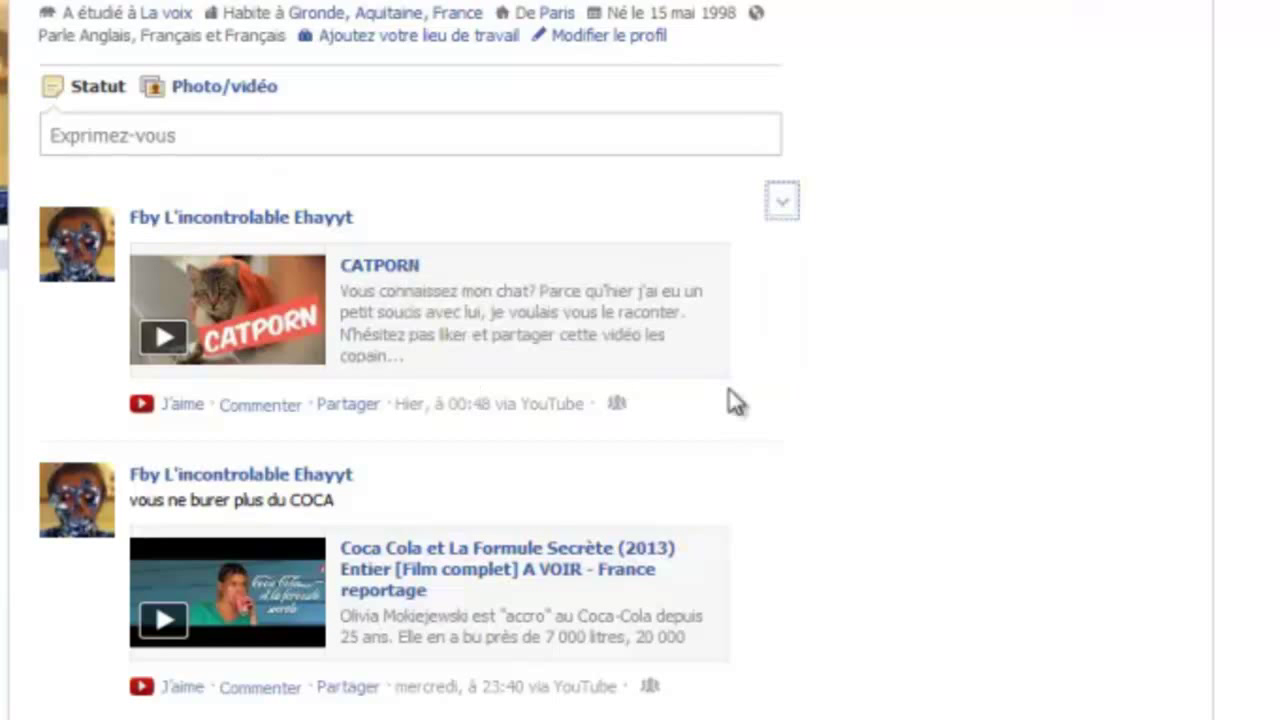
- Browse the older posts and recent activity down the profile wall and return to its beginning
{"action": "scroll", "coordinate": [832, 515], "scroll_direction": "down", "scroll_amount": 7}
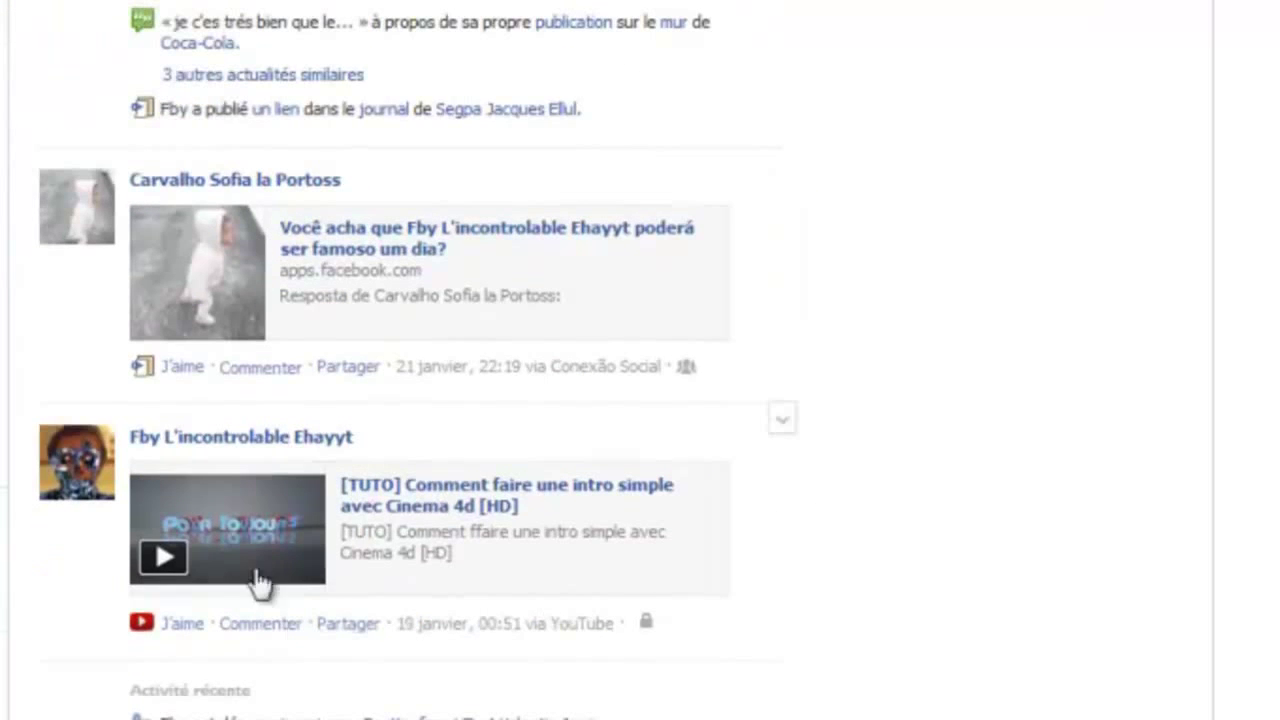
{"action": "scroll", "coordinate": [614, 314], "scroll_direction": "down", "scroll_amount": 8}
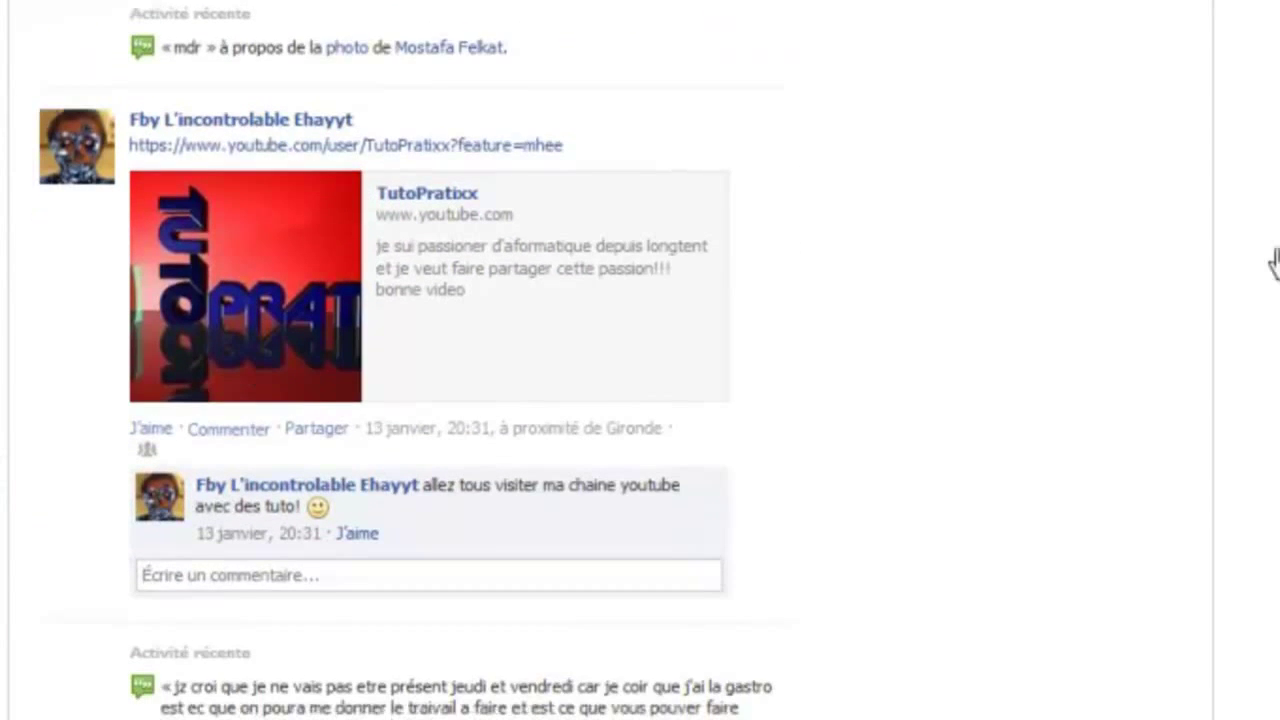
{"action": "scroll", "coordinate": [570, 320], "scroll_direction": "down", "scroll_amount": 8}
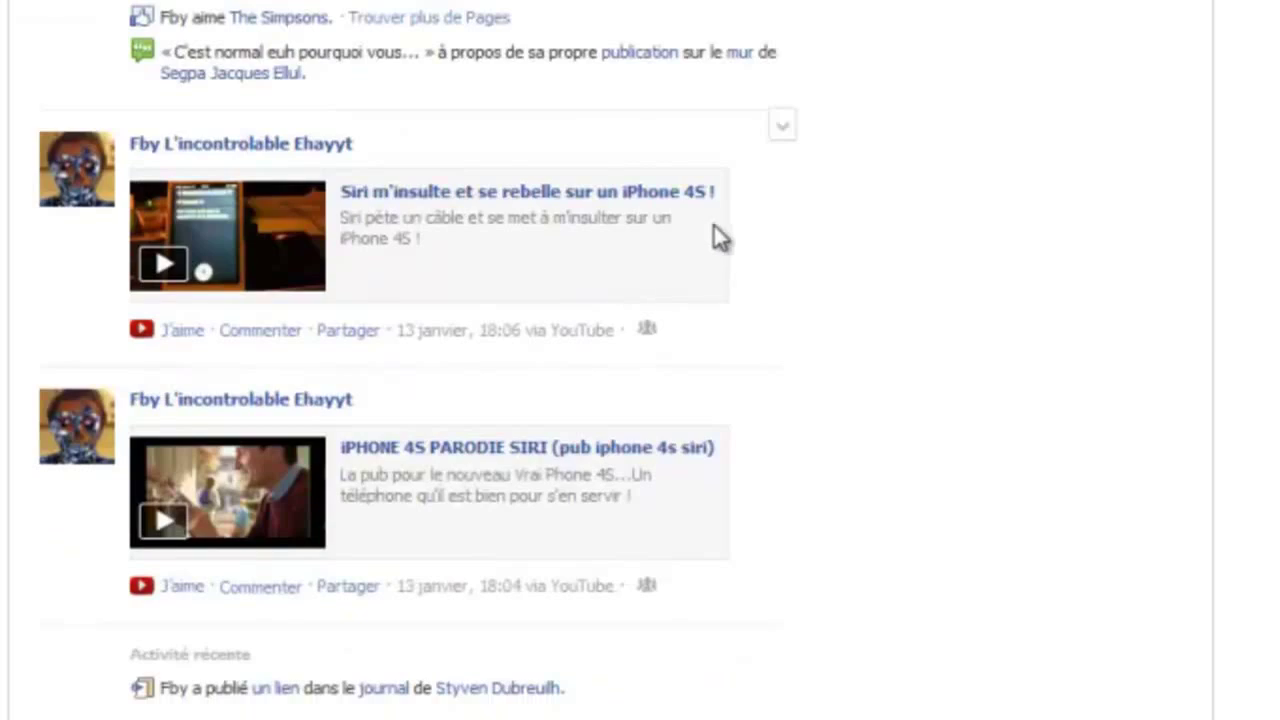
{"action": "scroll", "coordinate": [714, 238], "scroll_direction": "up", "scroll_amount": 20}
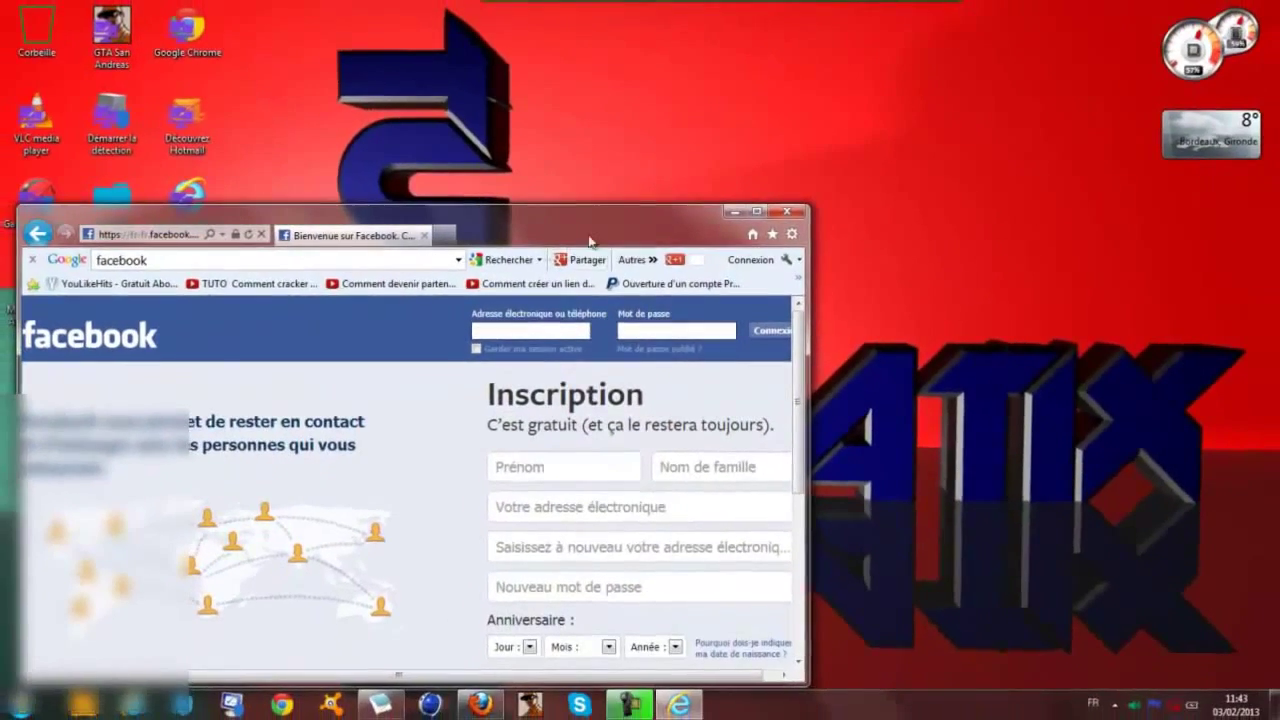
- Close the Internet Explorer window and bring back the Bloc-notes list, placing the cursor after "De ne pas avoir le journal facebook."
{"action": "left_click", "coordinate": [775, 212]}
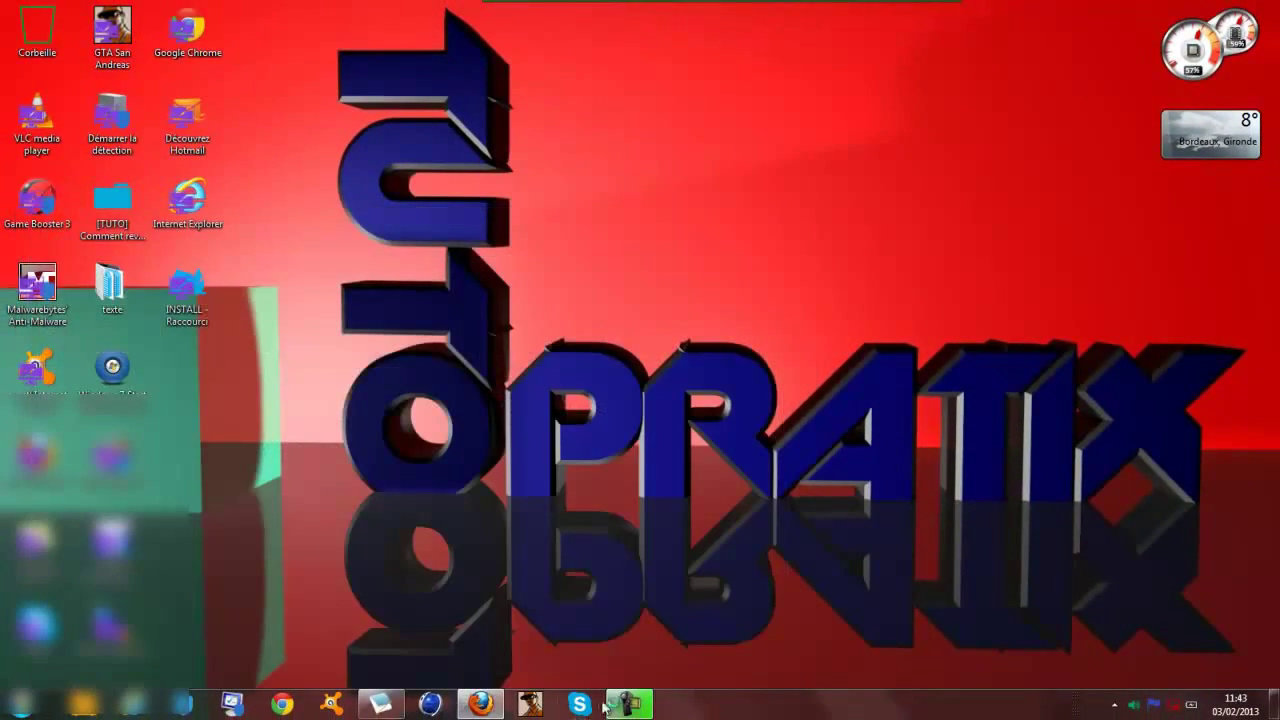
{"action": "left_click", "coordinate": [398, 705]}
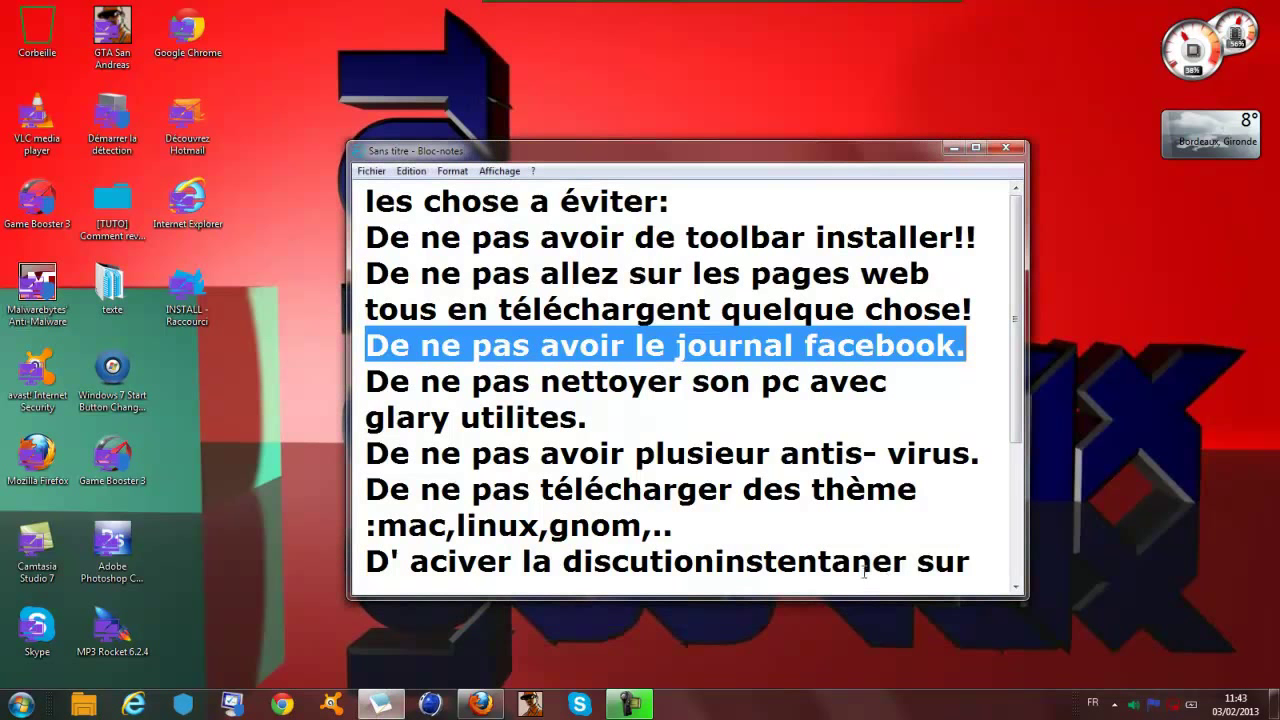
{"action": "left_click", "coordinate": [987, 367]}
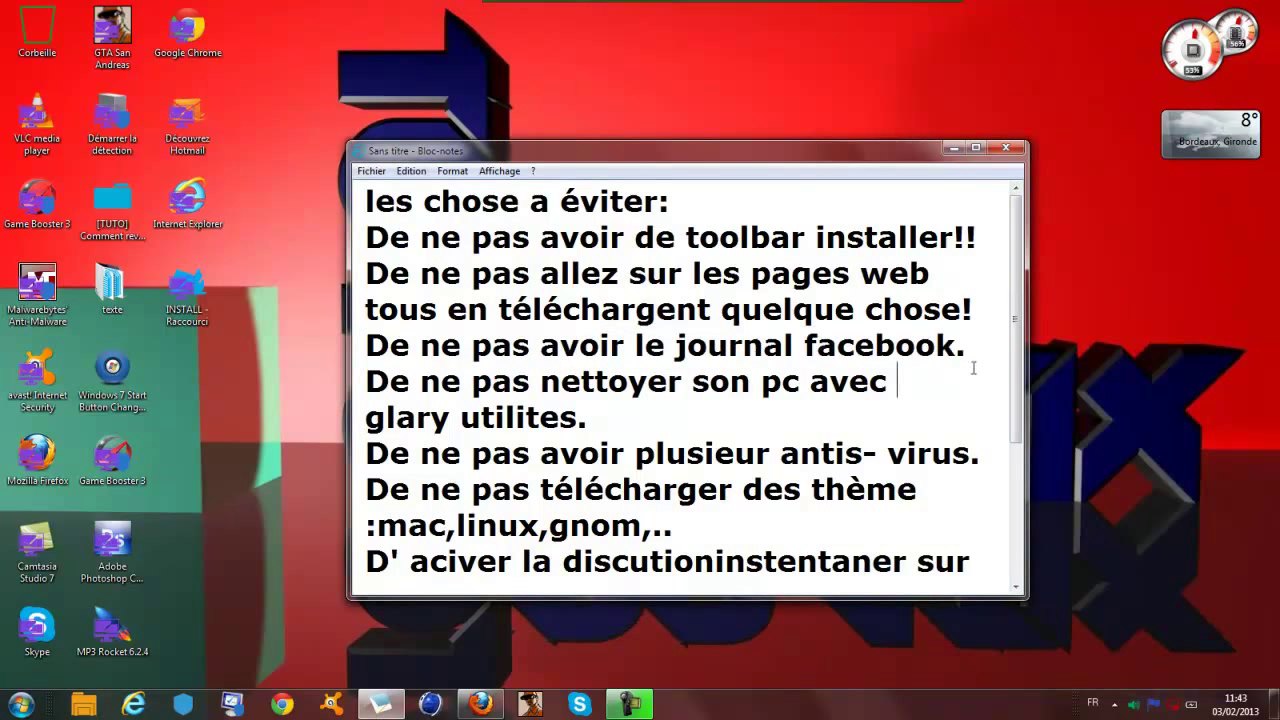
{"action": "left_click", "coordinate": [975, 356]}
- Open Windows System Configuration and display the advanced boot options for the Windows 7 entry
{"action": "left_click", "coordinate": [20, 704]}
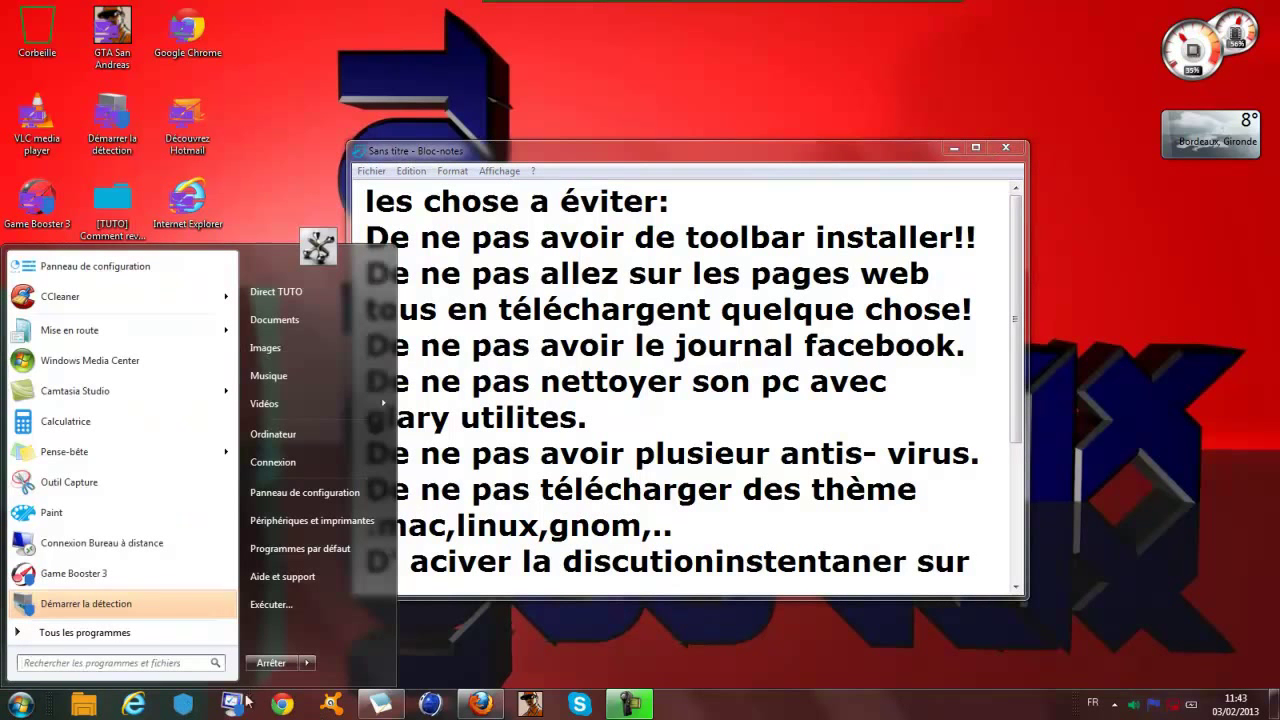
{"action": "key", "text": "Escape"}
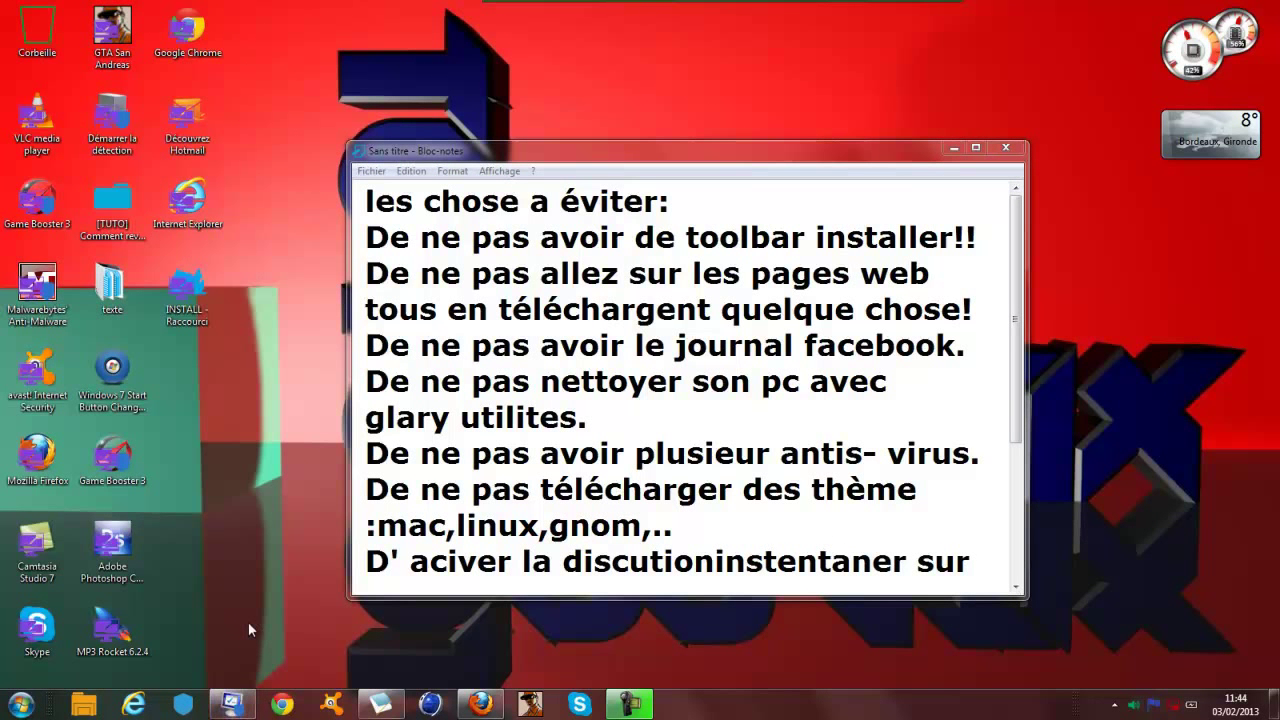
{"action": "left_click", "coordinate": [405, 394]}
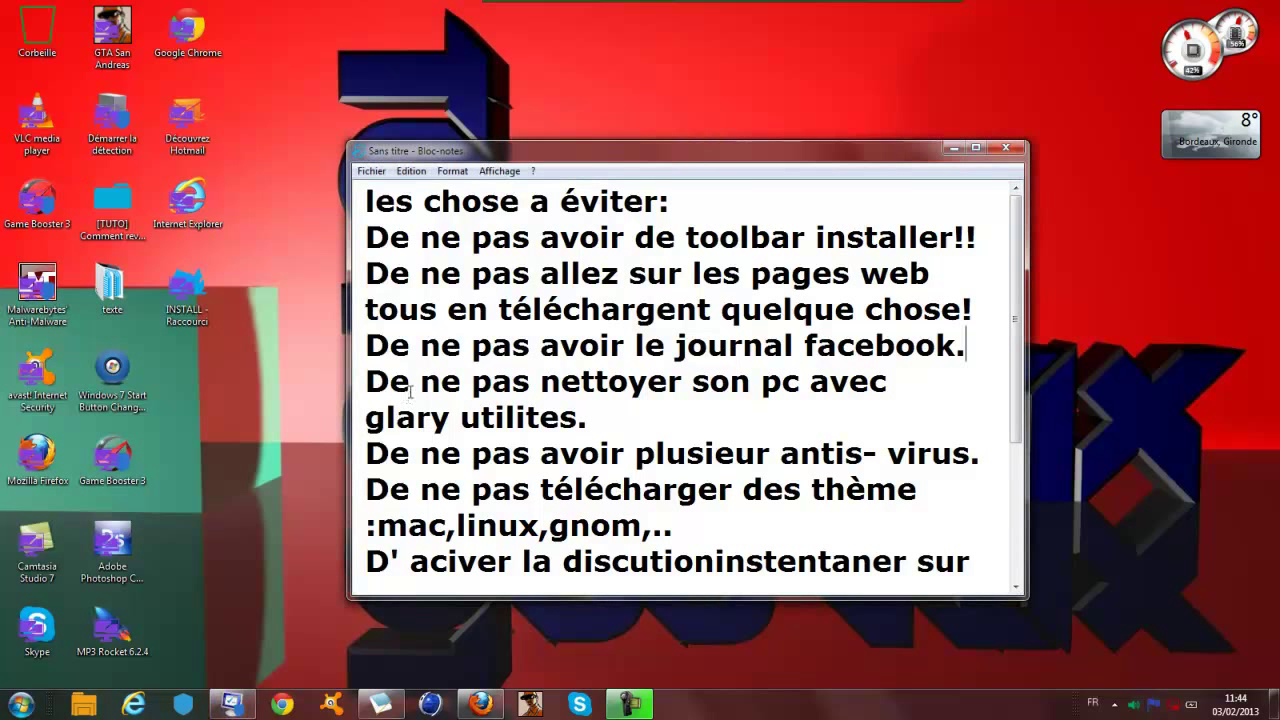
{"action": "left_click", "coordinate": [272, 708]}
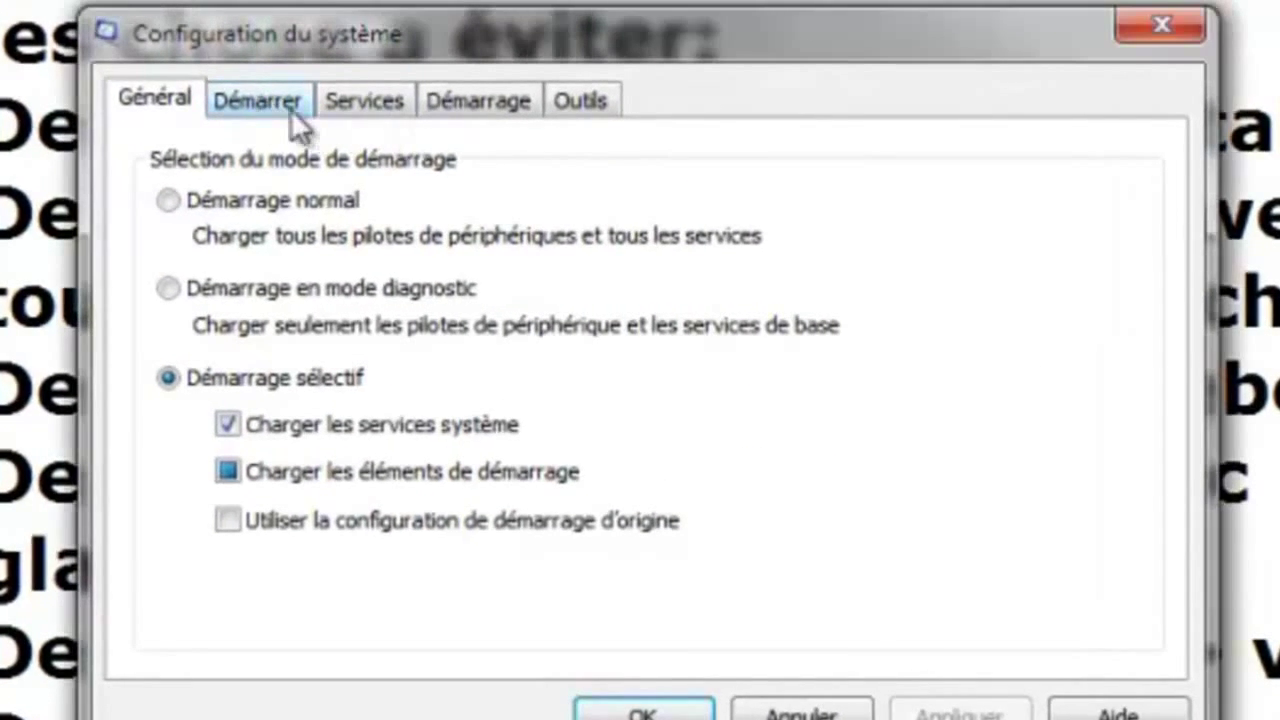
{"action": "left_click", "coordinate": [400, 181]}
{"action": "left_click", "coordinate": [271, 365]}
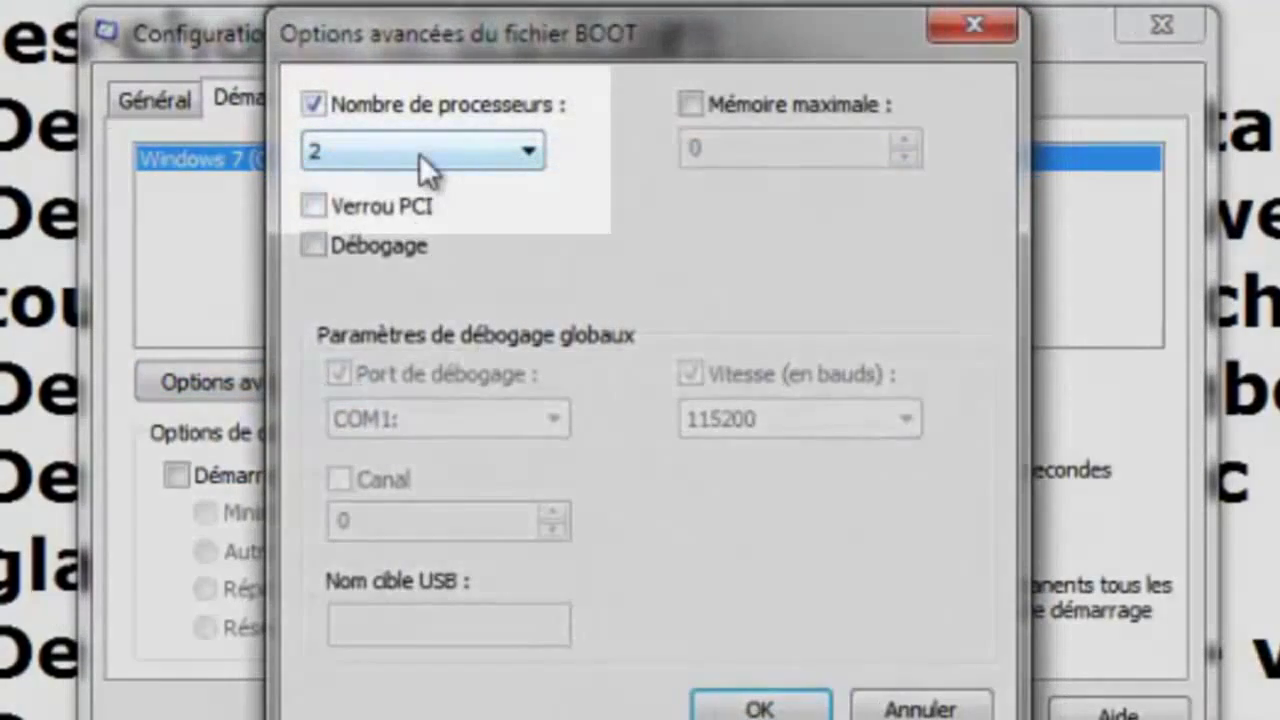
- Select 2 as the number of processors in the advanced boot options
{"action": "left_click", "coordinate": [420, 160]}
{"action": "left_click", "coordinate": [421, 188]}
{"action": "left_click", "coordinate": [433, 161]}
{"action": "left_click", "coordinate": [437, 210]}
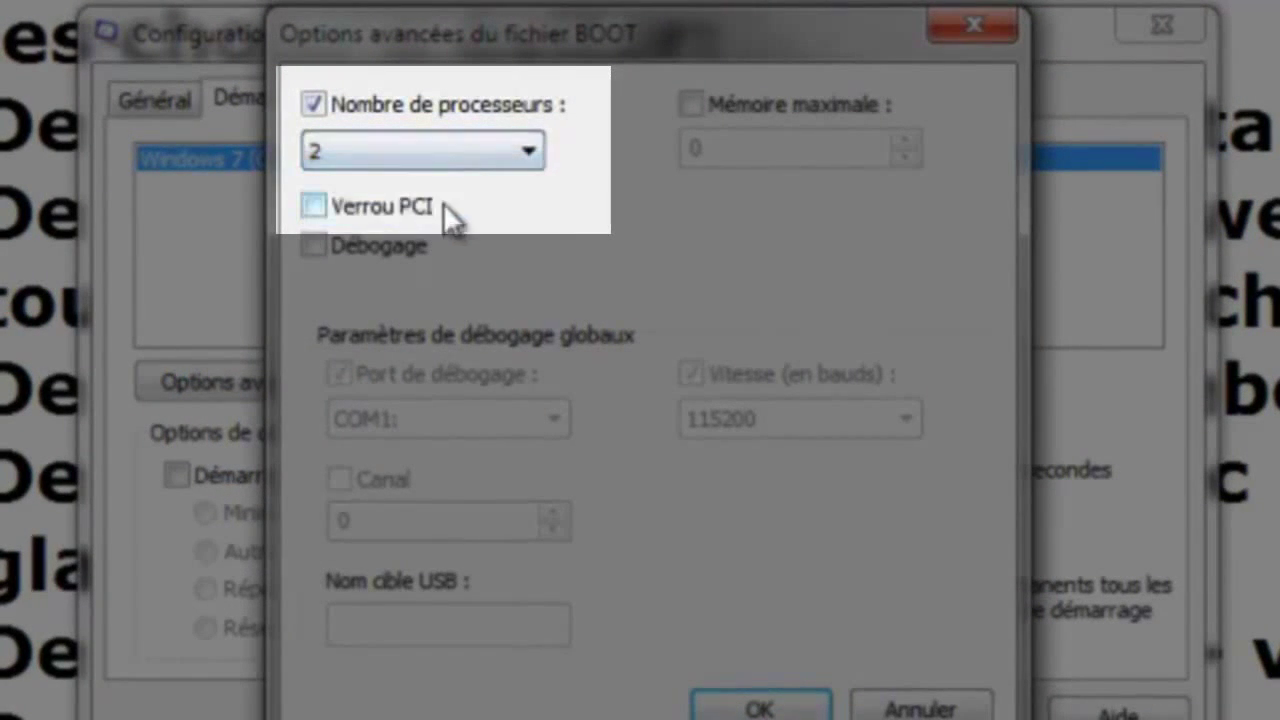
- Switch the number of processors to 1 and inspect the available processor counts in the advanced boot options
{"action": "left_click", "coordinate": [453, 159]}
{"action": "left_click", "coordinate": [453, 190]}
{"action": "left_click", "coordinate": [535, 162]}
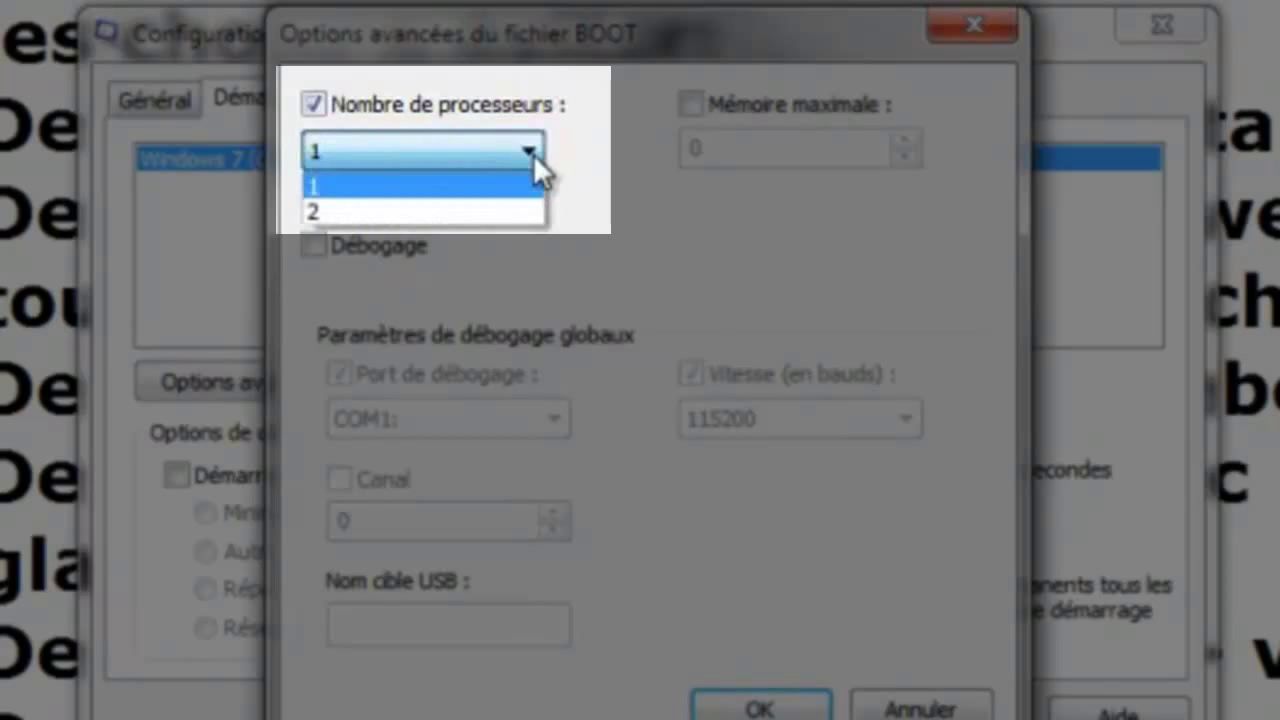
{"action": "left_click", "coordinate": [531, 150]}
{"action": "left_click", "coordinate": [531, 150]}
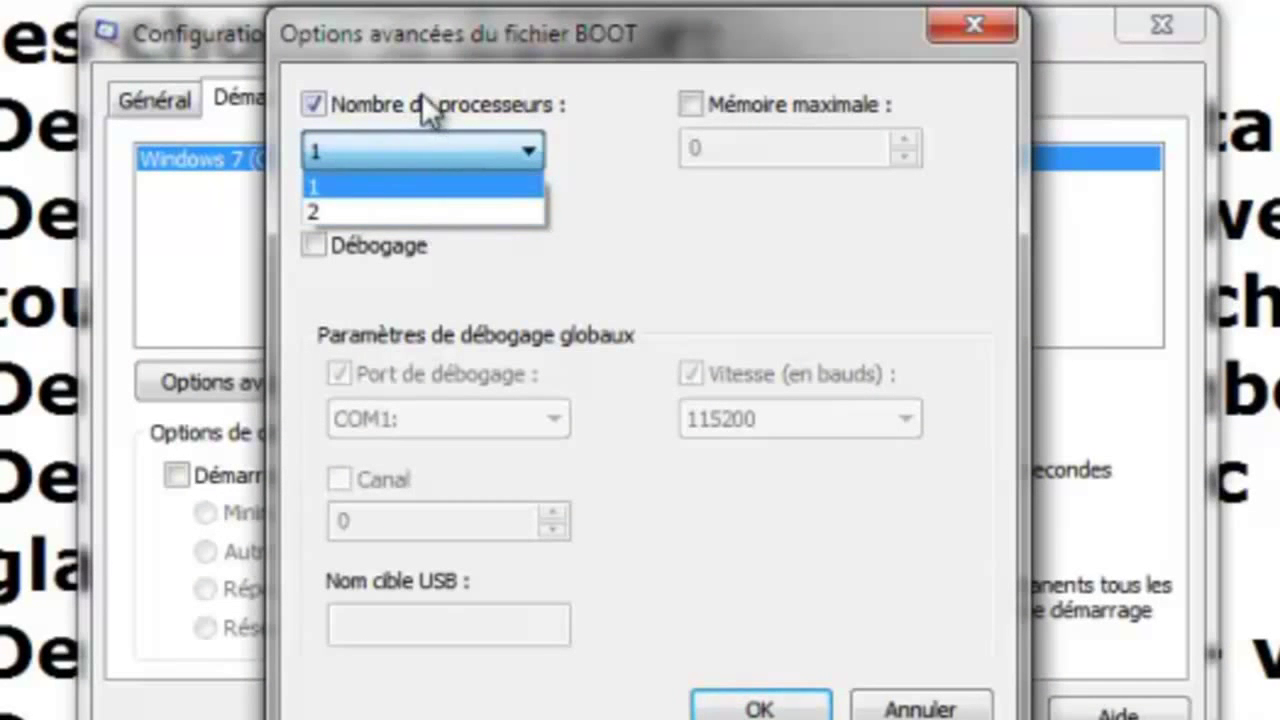
{"action": "left_click", "coordinate": [427, 146]}
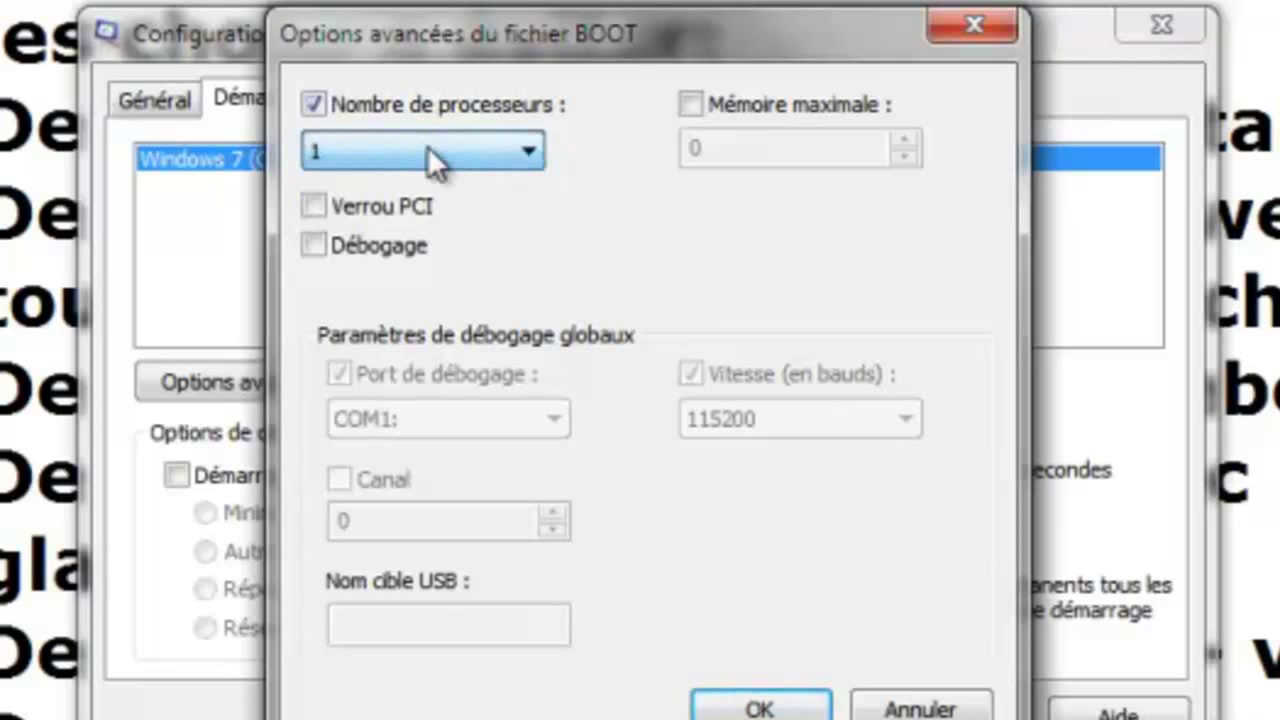
- Set the number of processors to 2, accept the advanced boot options and close System Configuration
{"action": "left_click", "coordinate": [427, 146]}
{"action": "left_click", "coordinate": [420, 212]}
{"action": "left_click", "coordinate": [760, 708]}
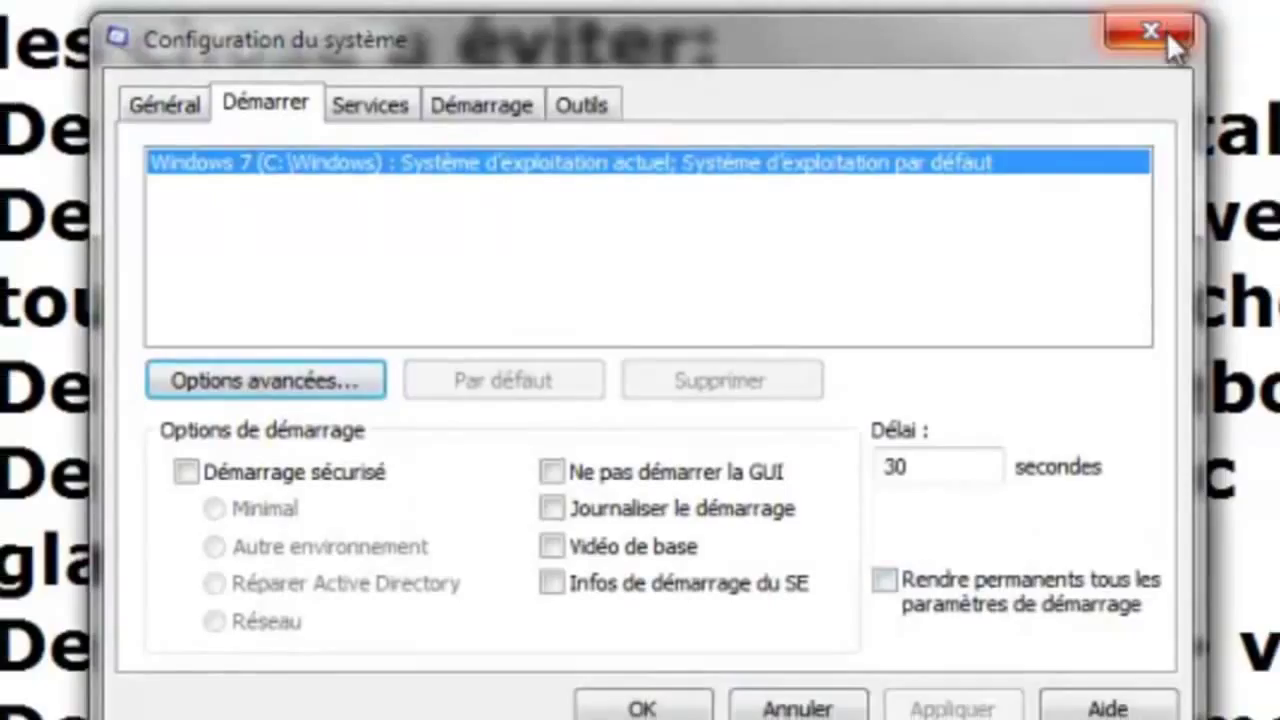
{"action": "left_click", "coordinate": [1152, 32]}
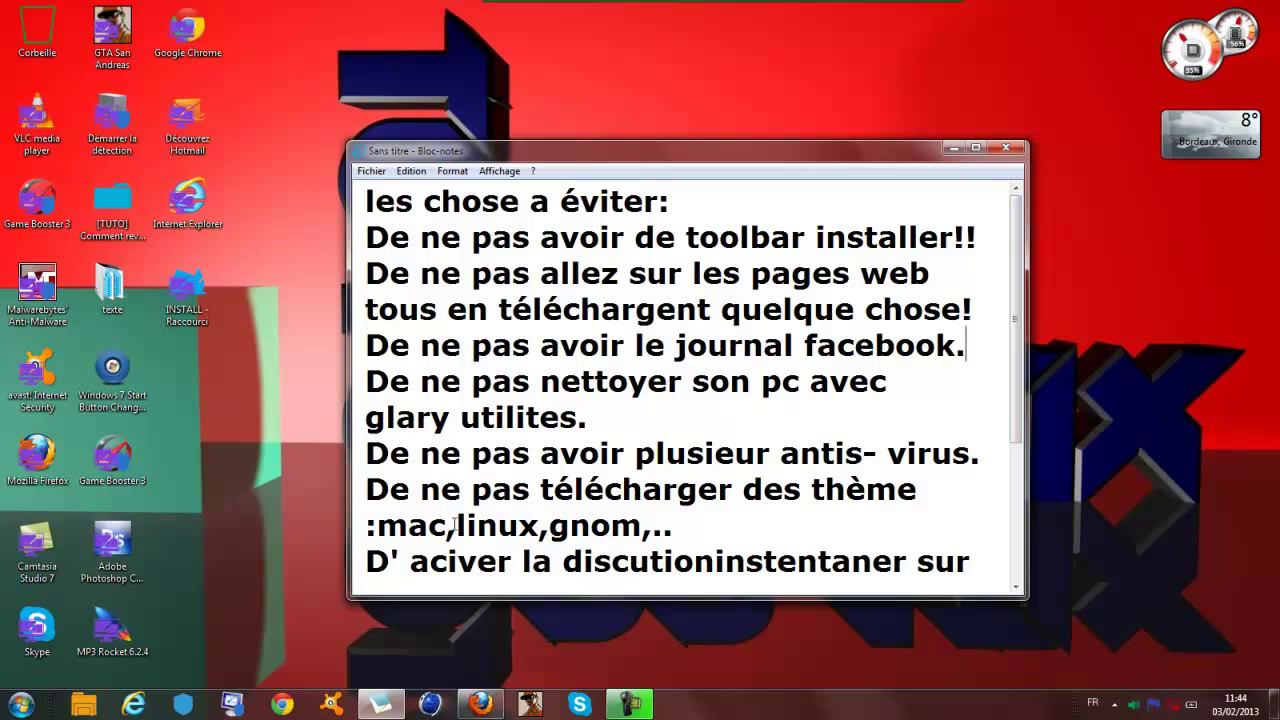
- Highlight the note's line about having several antivirus programs, and the lines about downloading mac, linux and gnom themes
{"action": "left_click_drag", "start_coordinate": [370, 447], "coordinate": [1039, 462]}
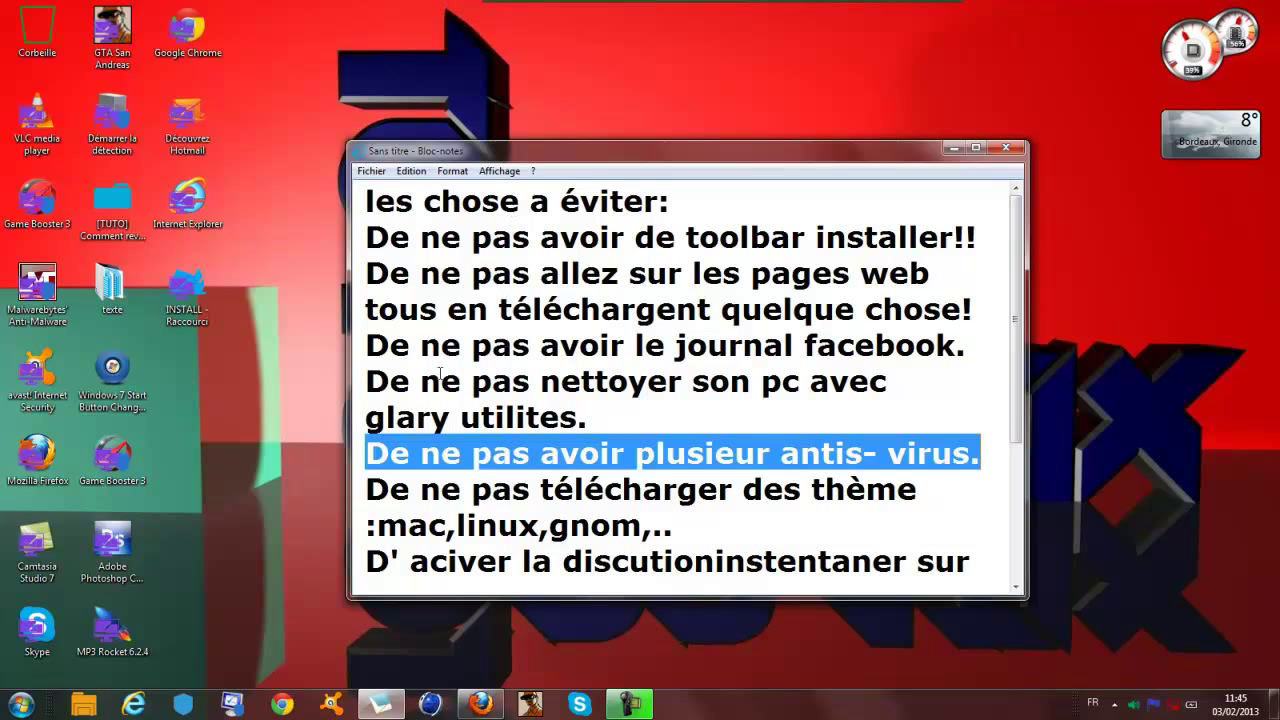
{"action": "left_click", "coordinate": [371, 455]}
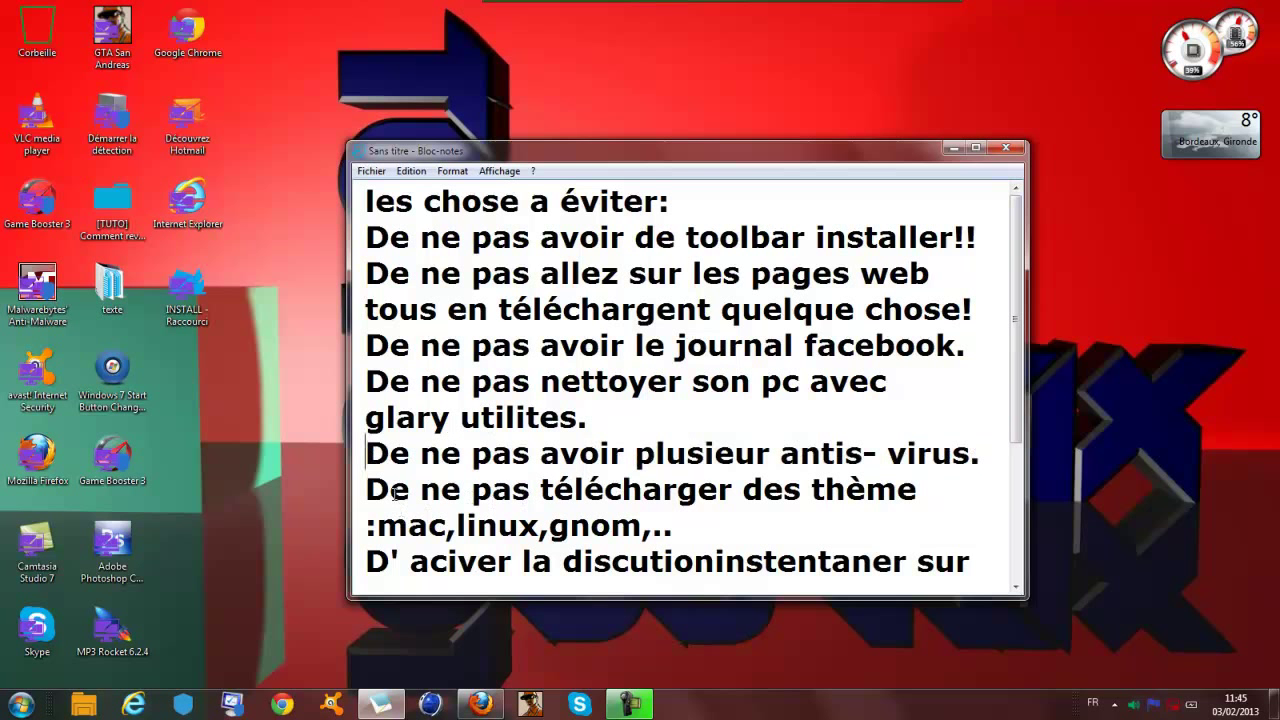
{"action": "scroll", "coordinate": [395, 480], "scroll_direction": "down", "scroll_amount": 2}
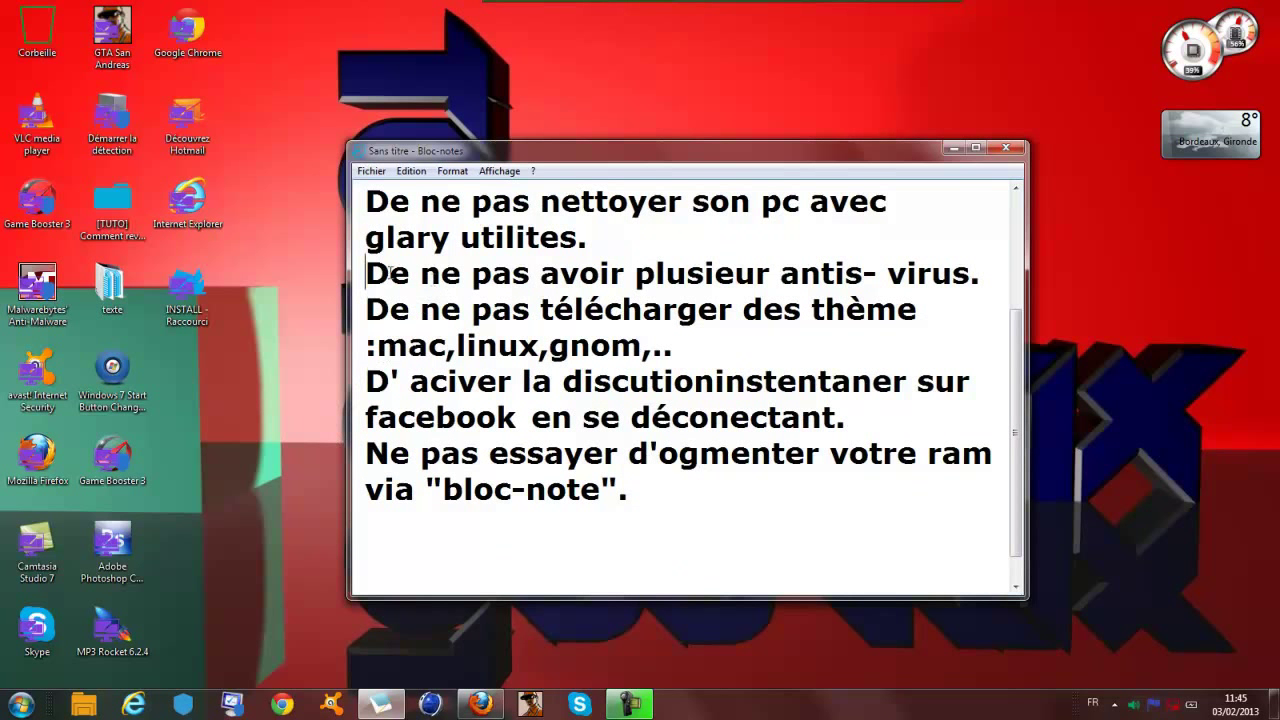
{"action": "left_click_drag", "start_coordinate": [371, 309], "coordinate": [897, 310]}
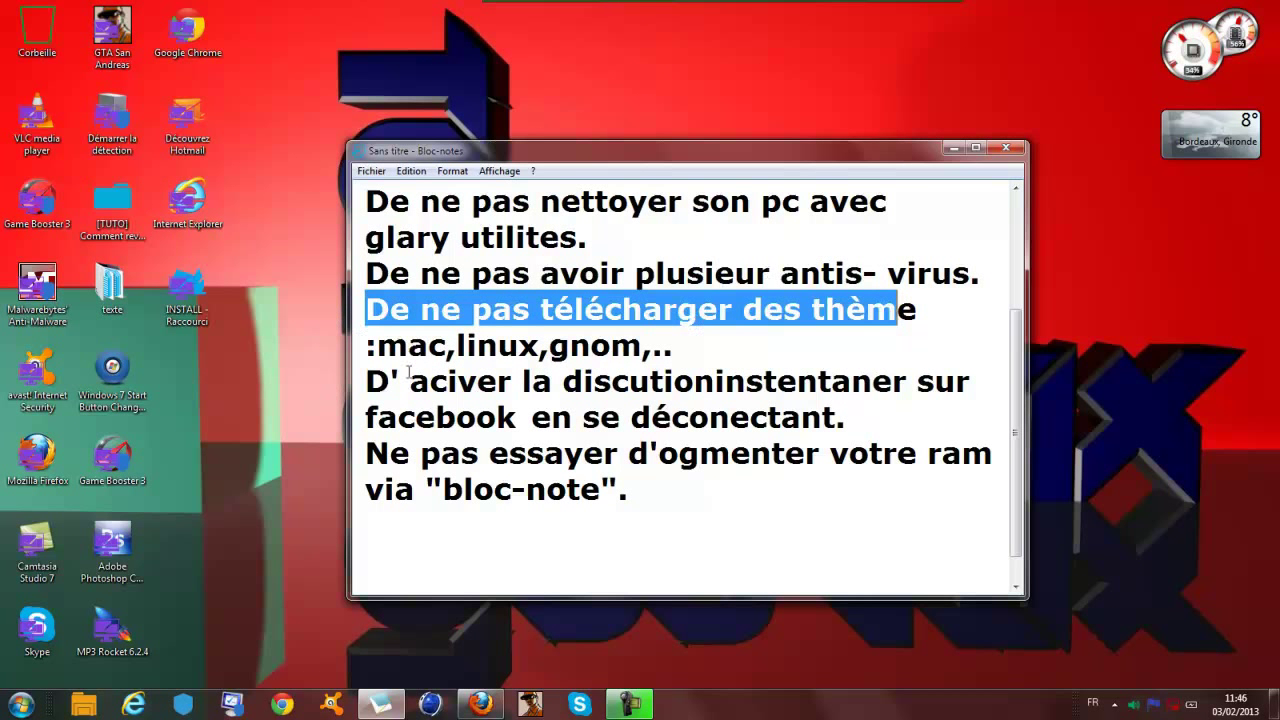
{"action": "left_click_drag", "start_coordinate": [379, 345], "coordinate": [568, 346]}
{"action": "left_click", "coordinate": [663, 347]}
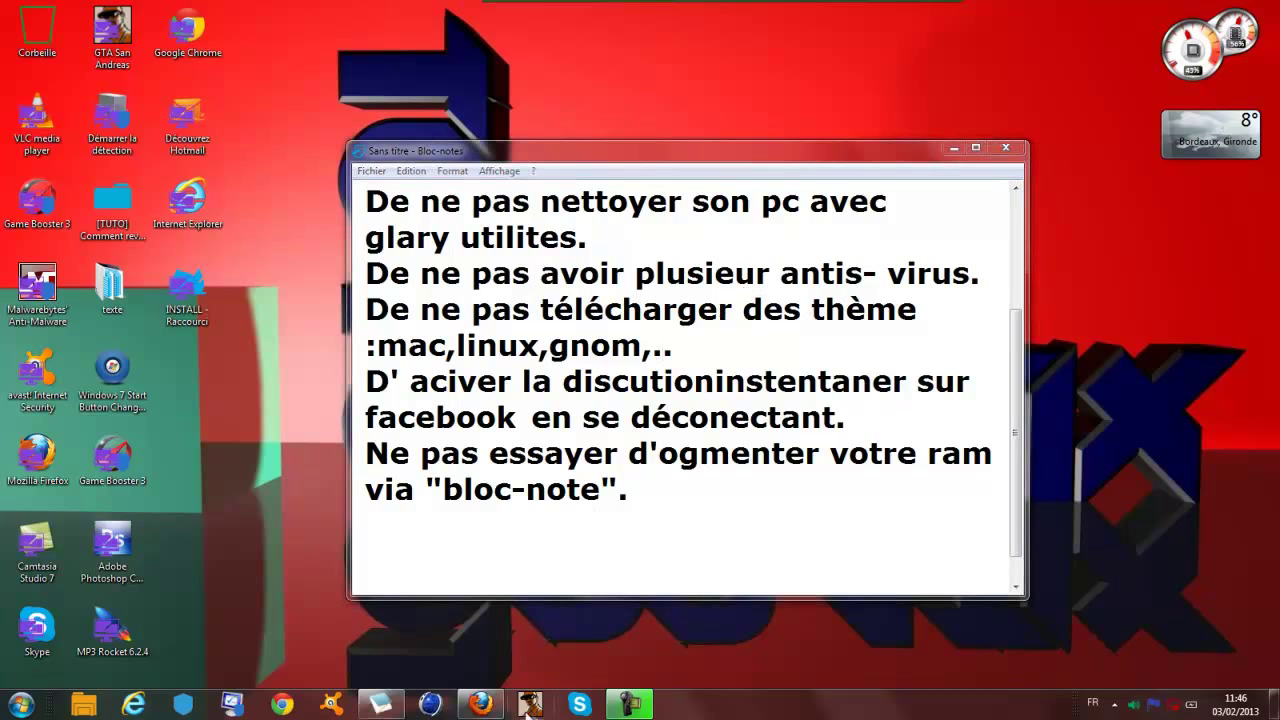
- Switch to Firefox and open google.fr in a new tab
{"action": "left_click", "coordinate": [481, 704]}
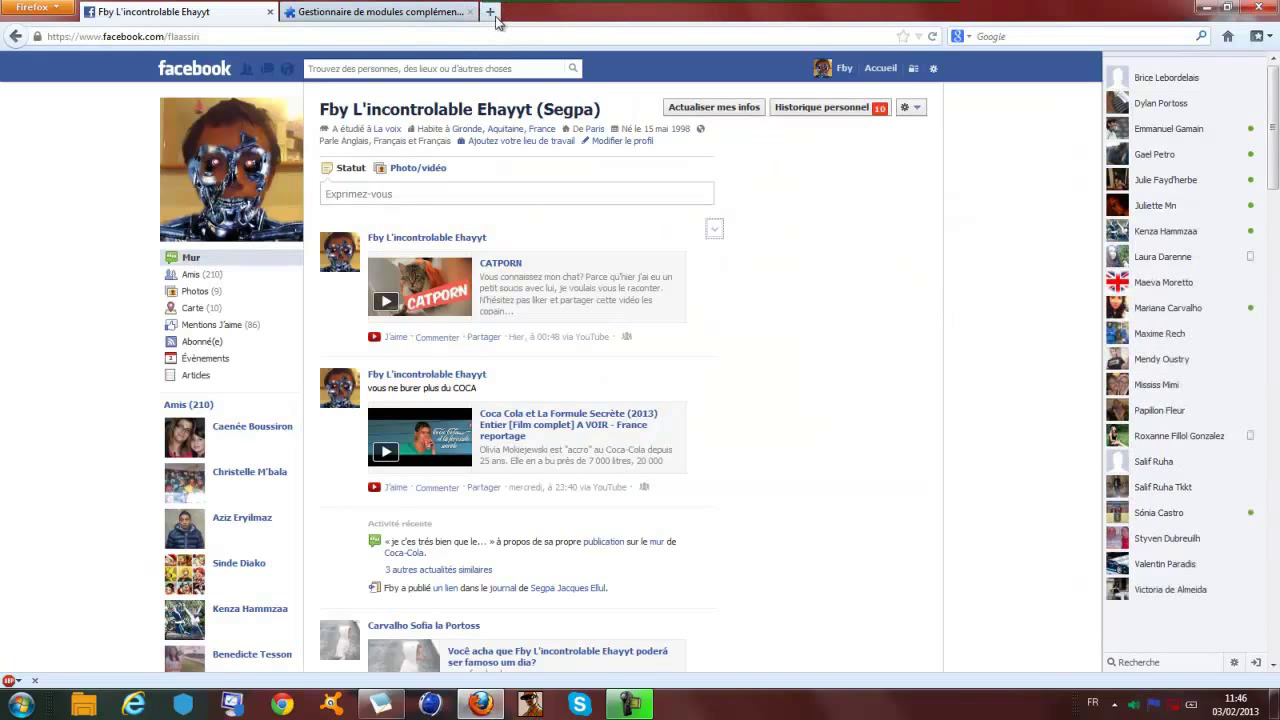
{"action": "left_click", "coordinate": [490, 11]}
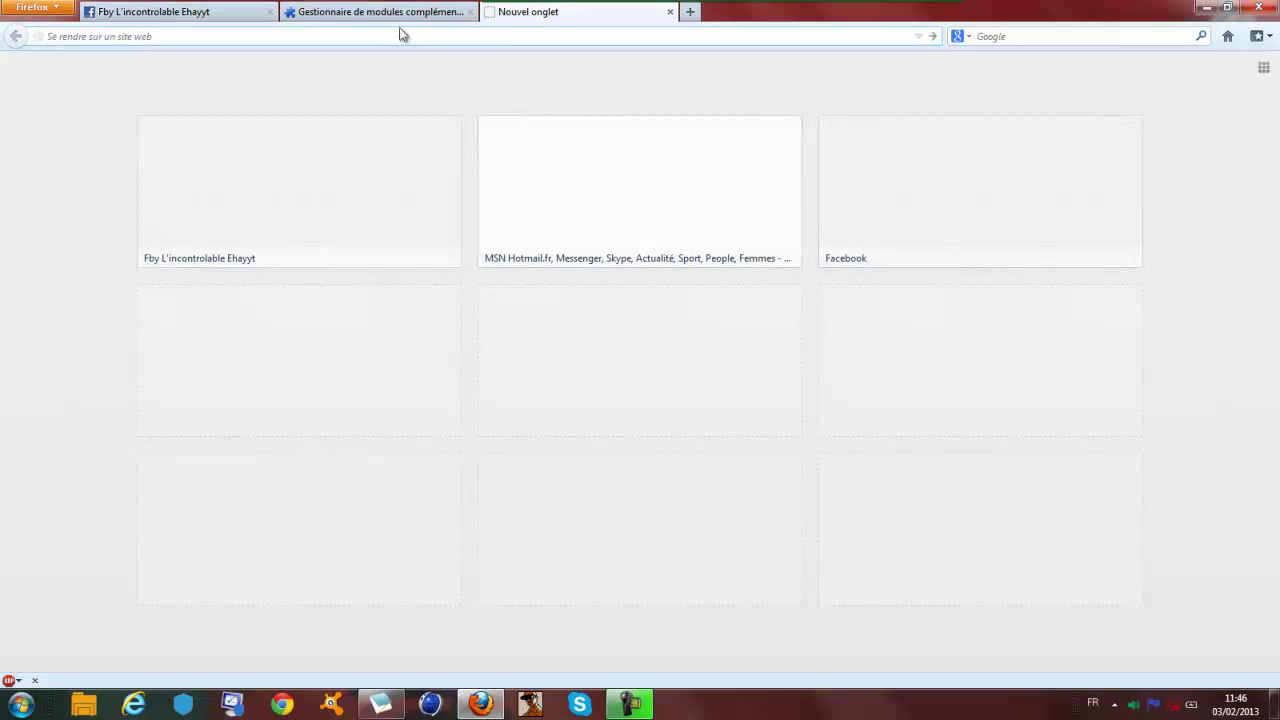
{"action": "type", "text": "goo"}
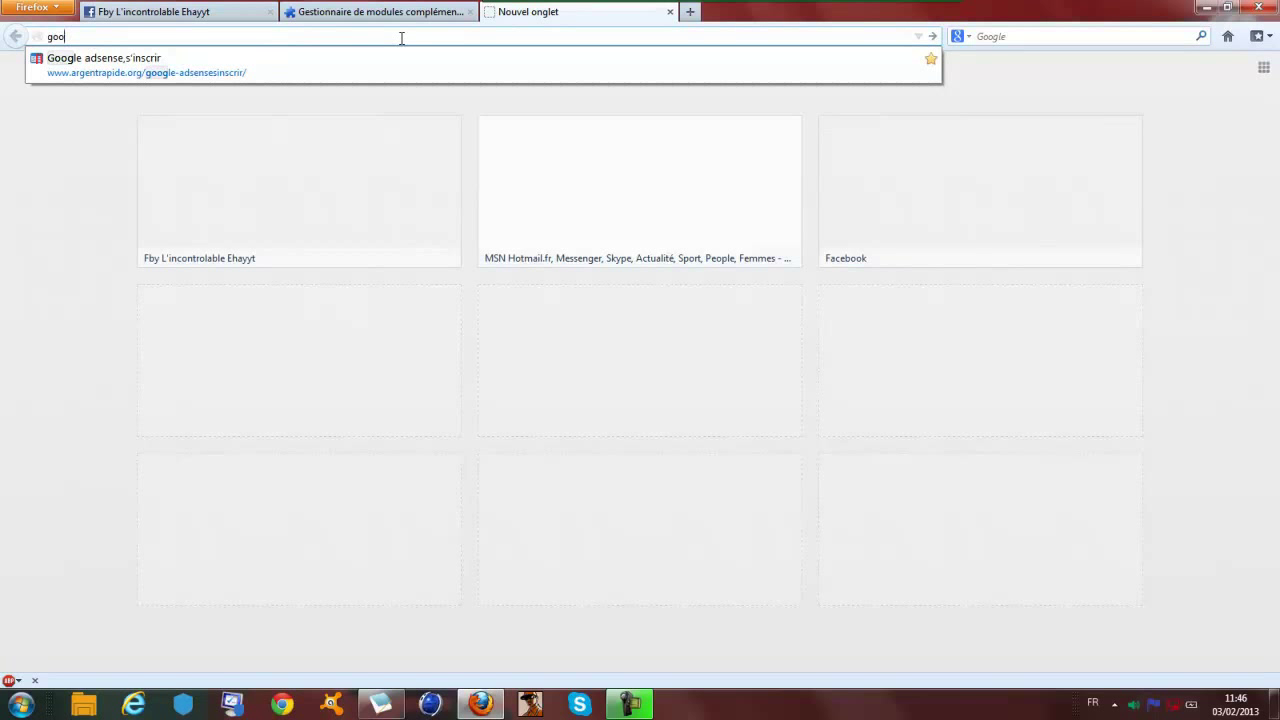
{"action": "type", "text": "gle"}
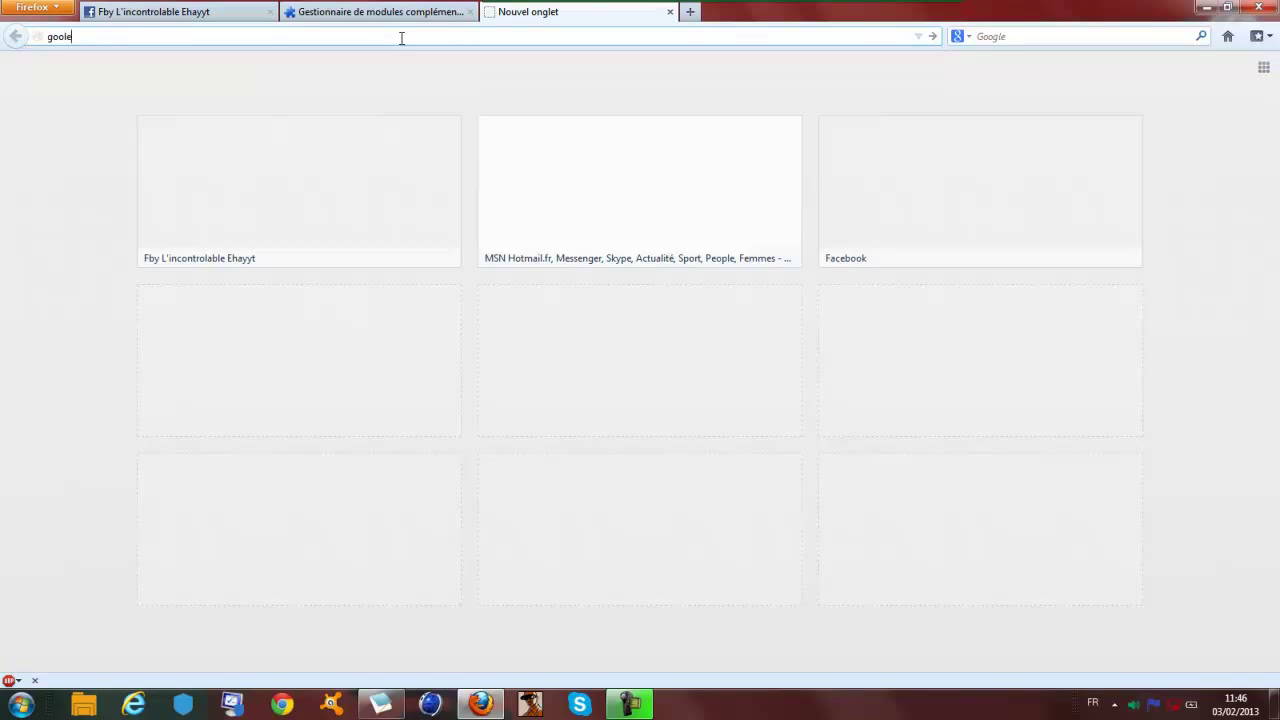
{"action": "type", "text": ".fr"}
{"action": "key", "text": "Return"}
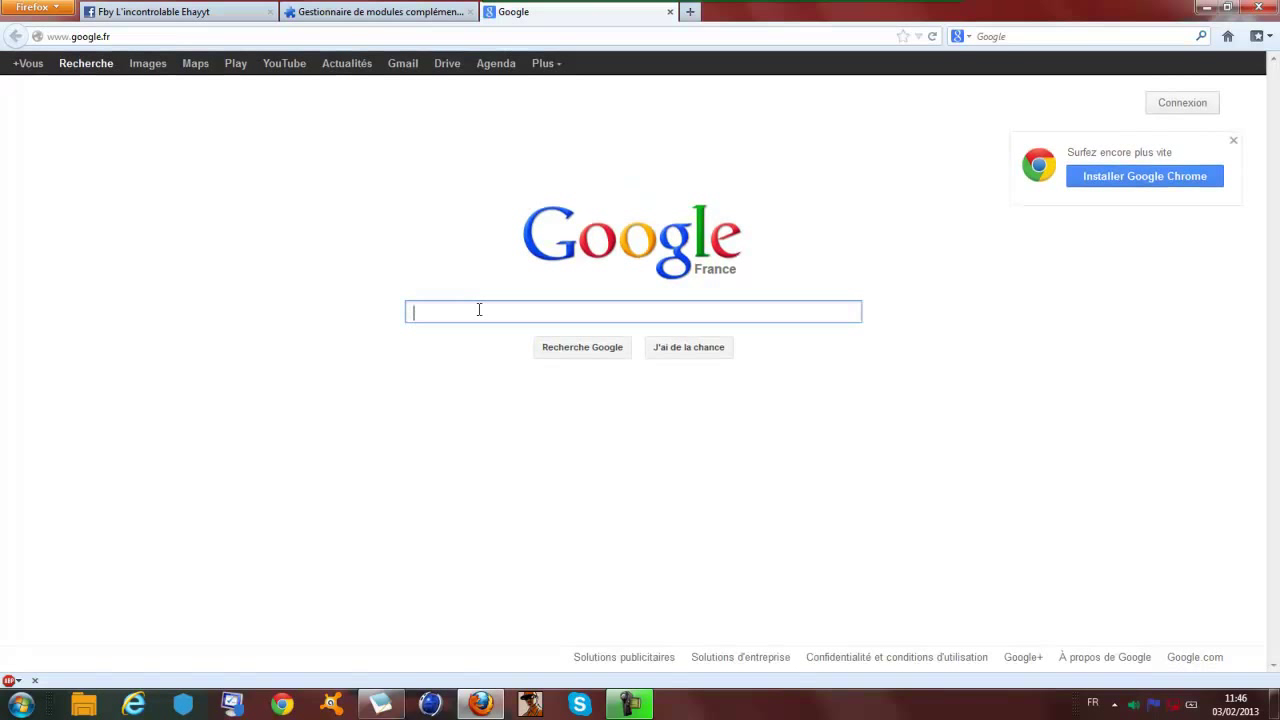
- Search Google for "télécharger des thèmes pour windows 7" using the matching suggestion
{"action": "type", "text": "téléc"}
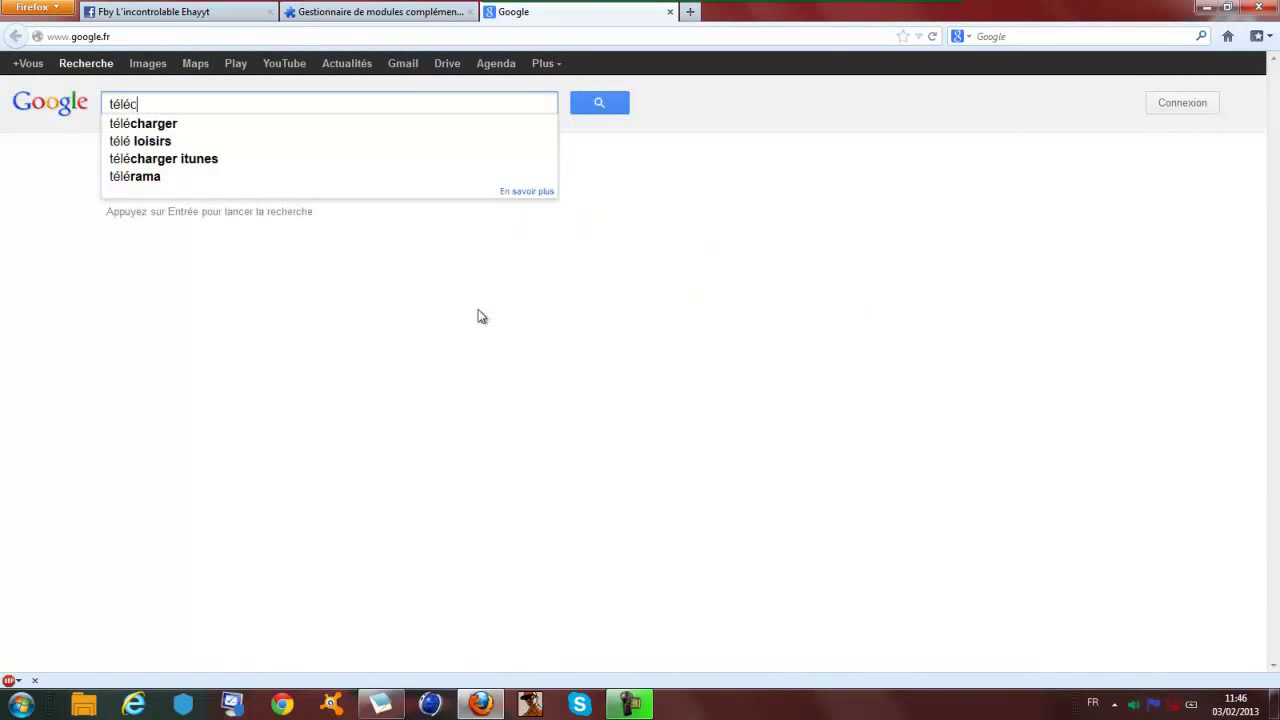
{"action": "type", "text": "harger des g"}
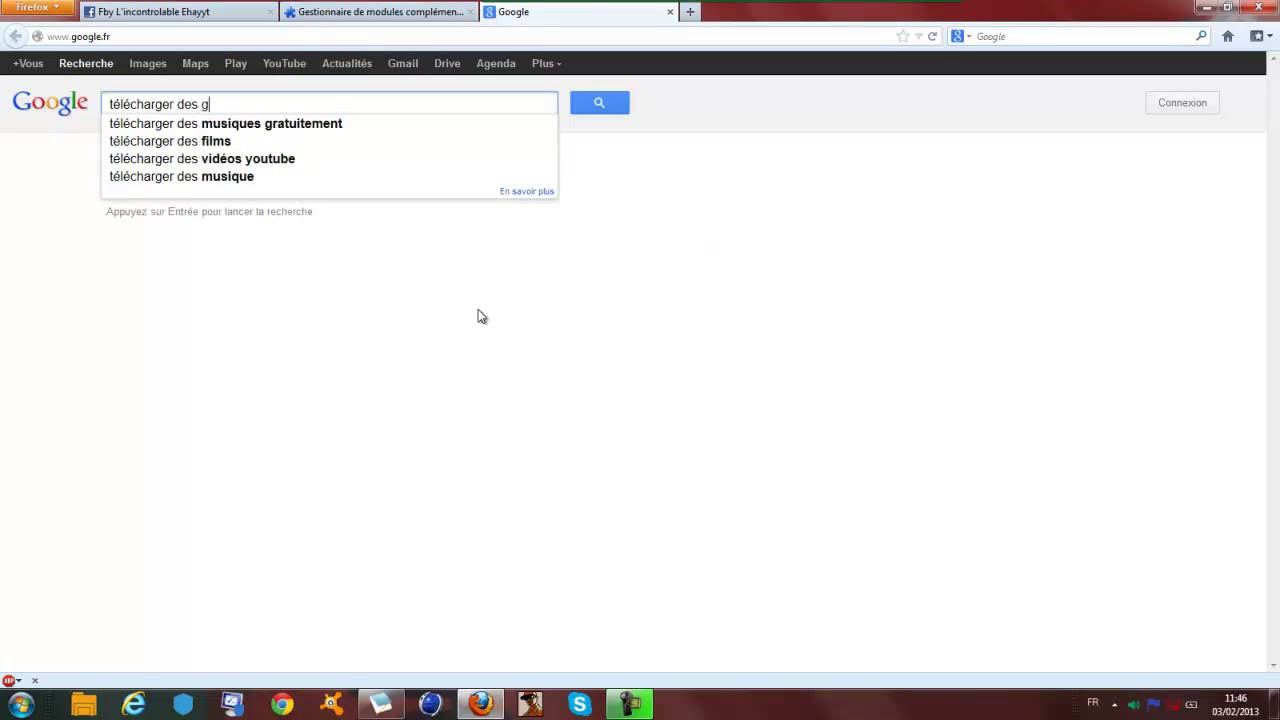
{"action": "key", "text": "BackSpace"}
{"action": "type", "text": "t"}
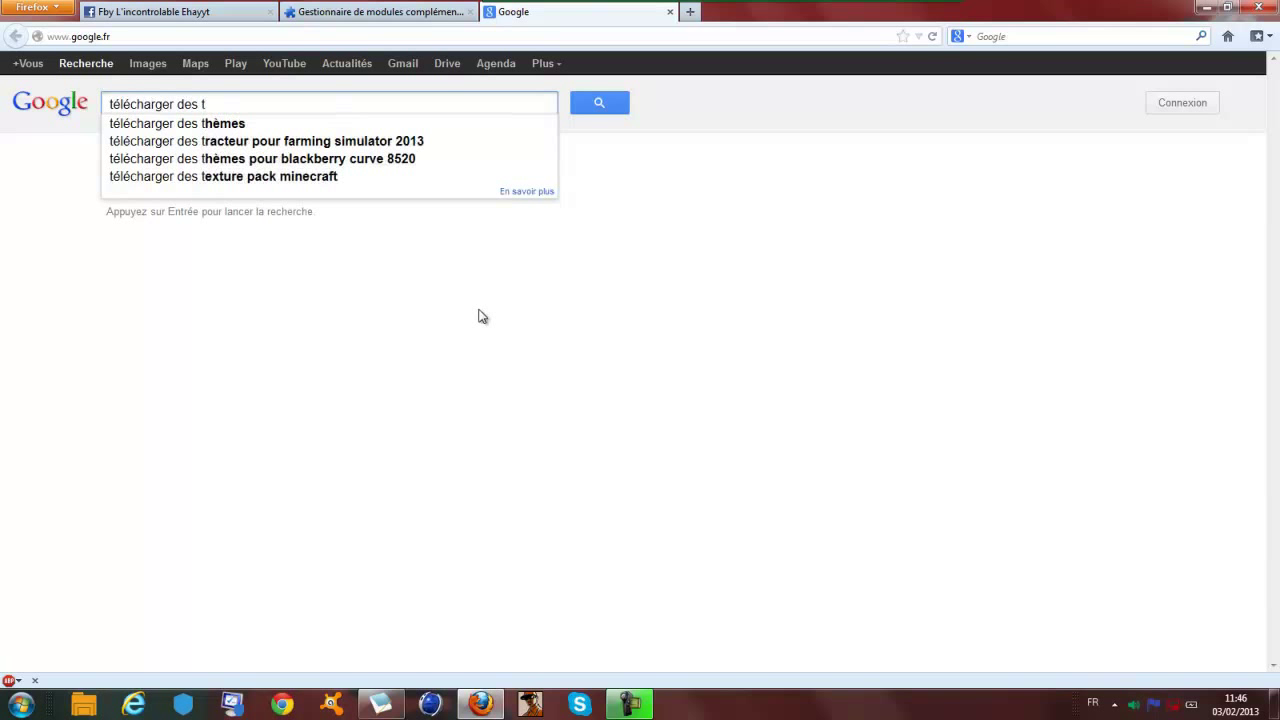
{"action": "type", "text": "h"}
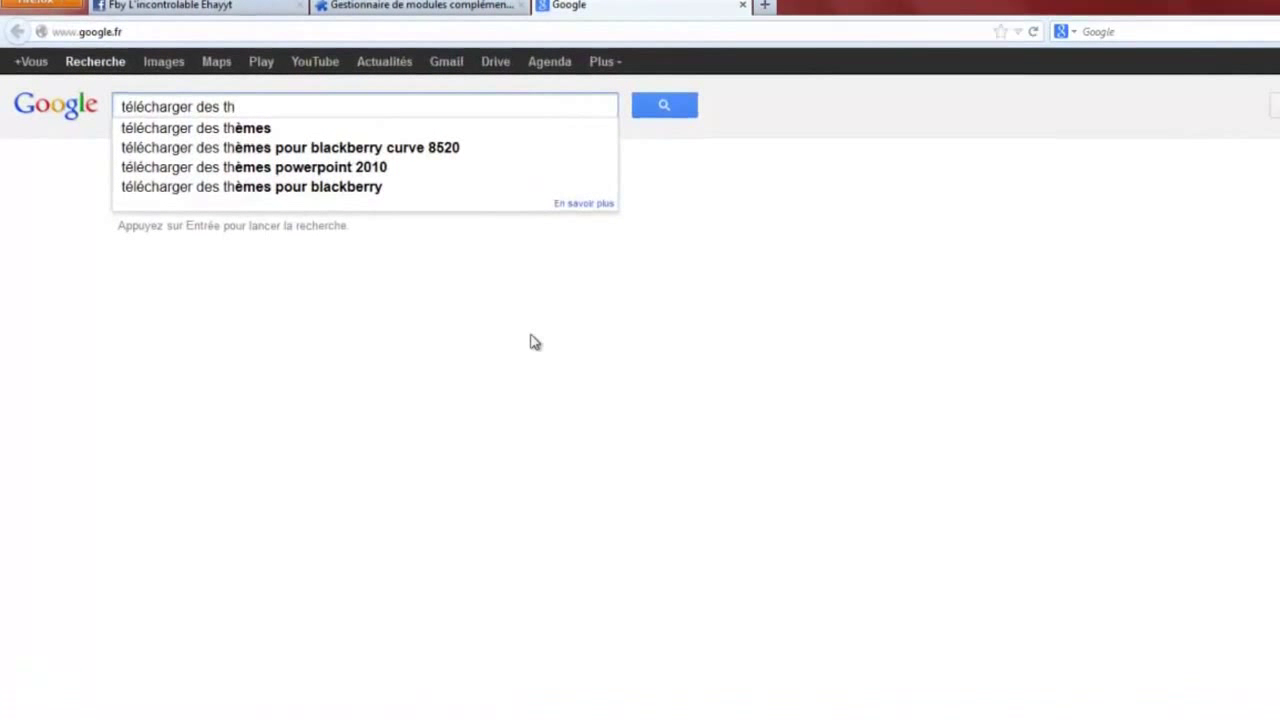
{"action": "type", "text": "èmes"}
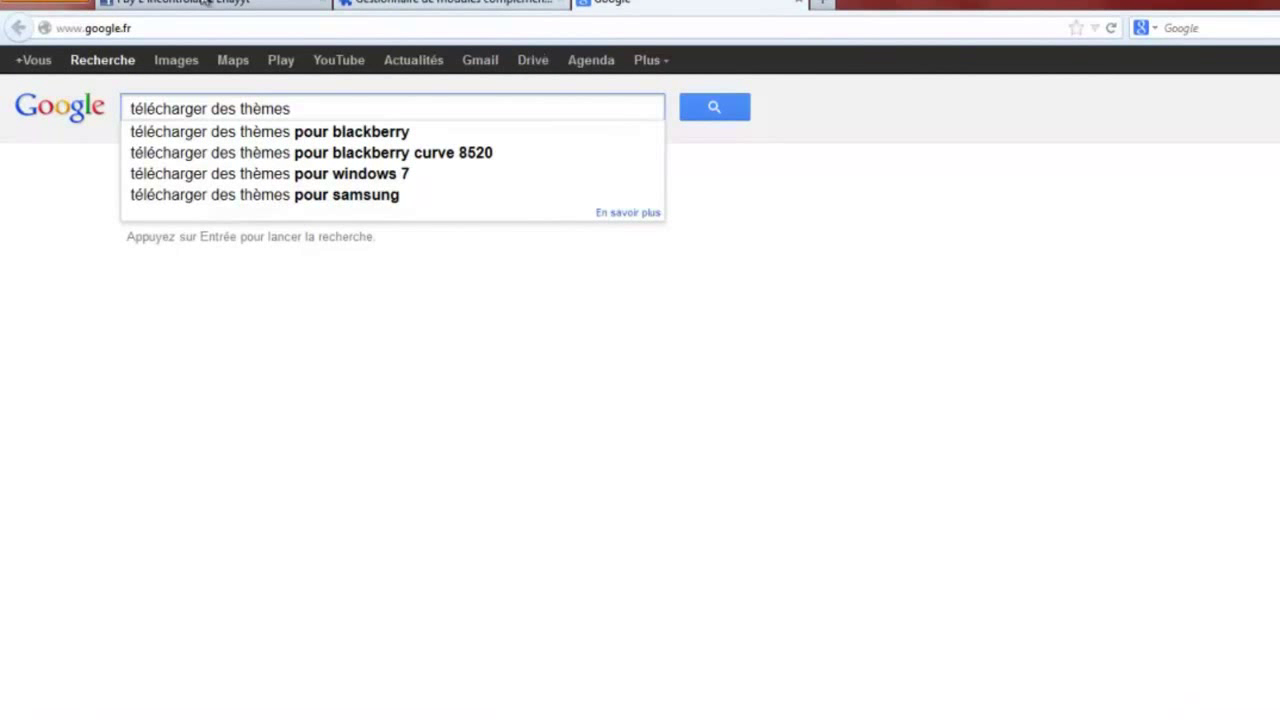
{"action": "left_click", "coordinate": [418, 176]}
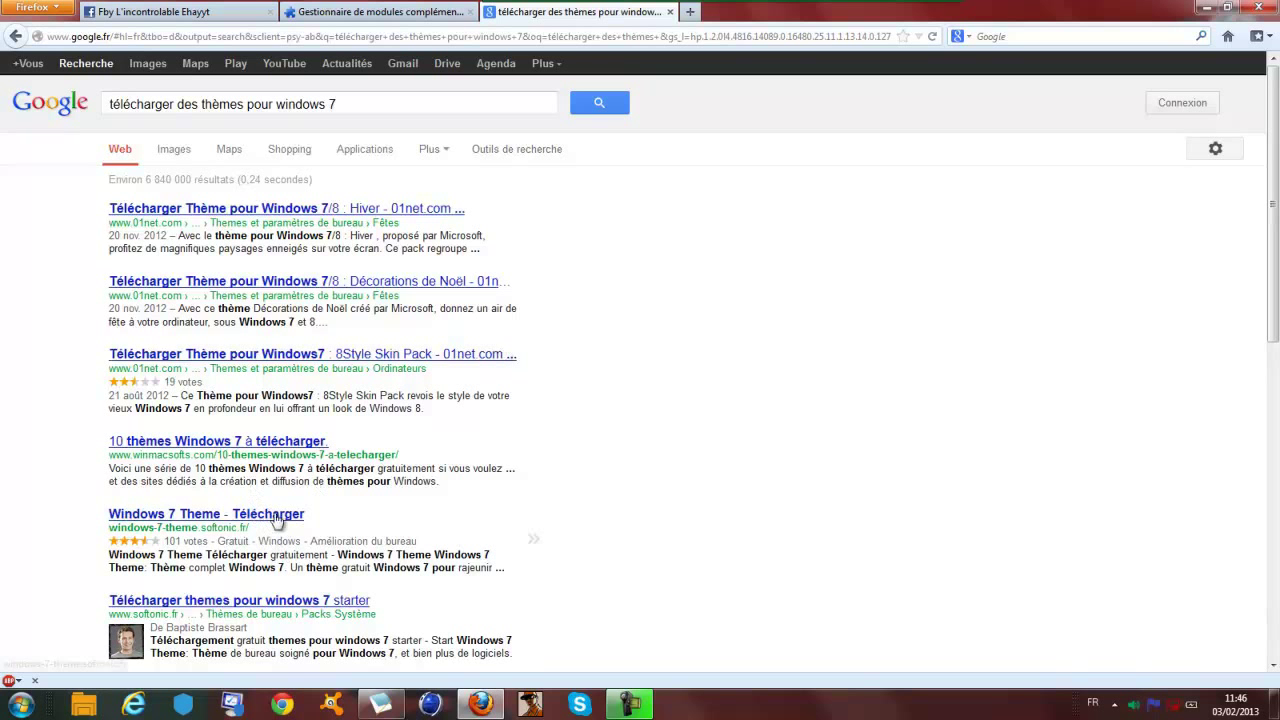
- Open the Softonic result "Windows 7 Theme - Télécharger", view its enlarged screenshot and look through the page
{"action": "left_click", "coordinate": [280, 516]}
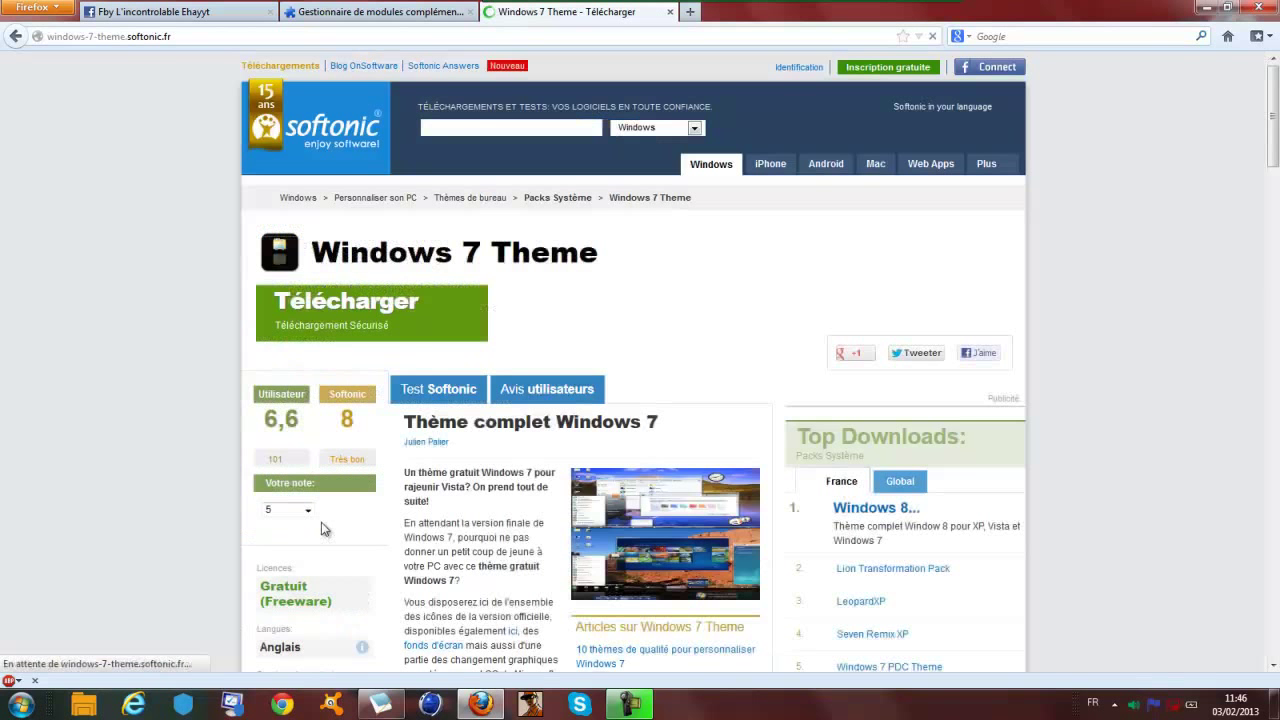
{"action": "scroll", "coordinate": [728, 340], "scroll_direction": "down", "scroll_amount": 3}
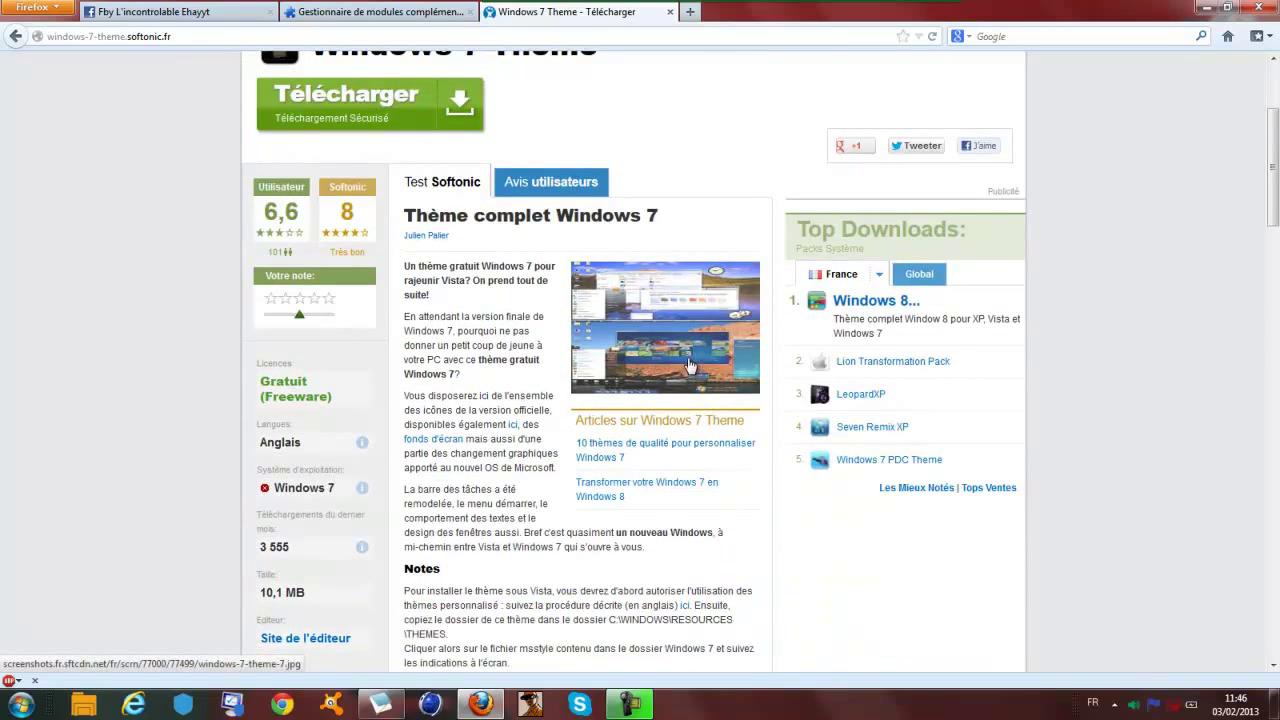
{"action": "left_click", "coordinate": [689, 366]}
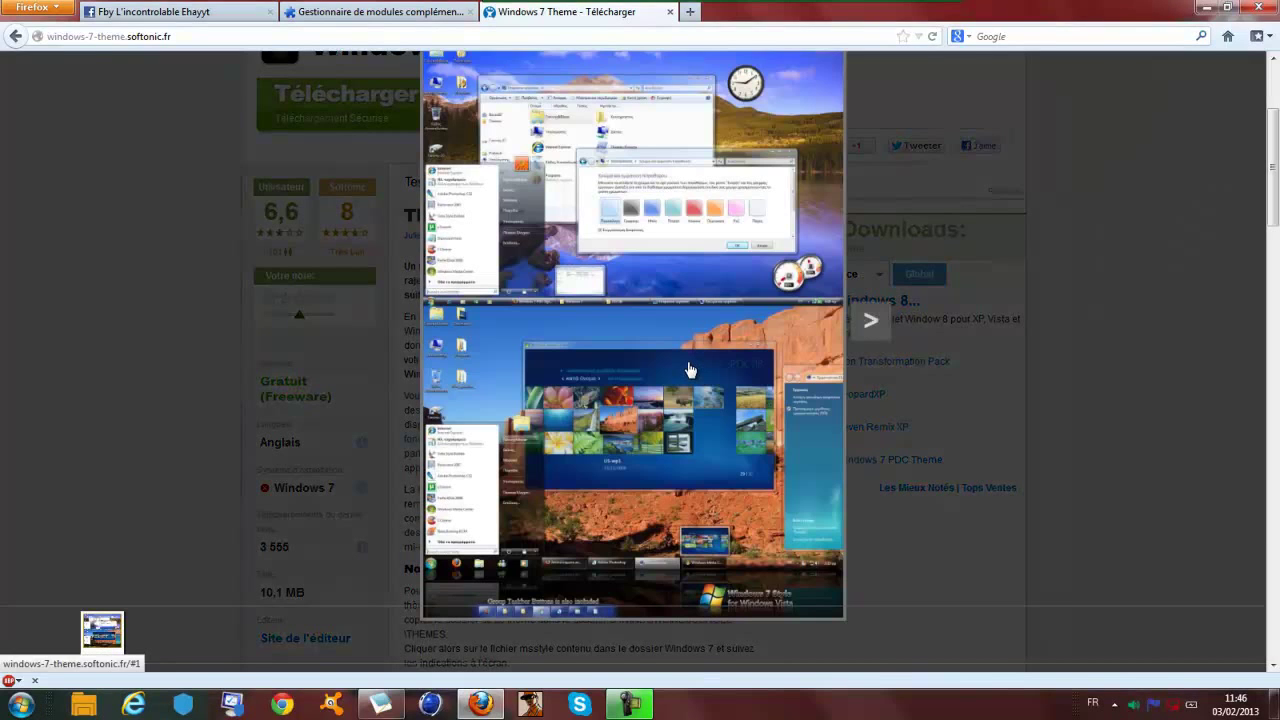
{"action": "left_click", "coordinate": [1111, 268]}
{"action": "scroll", "coordinate": [951, 366], "scroll_direction": "down", "scroll_amount": 8}
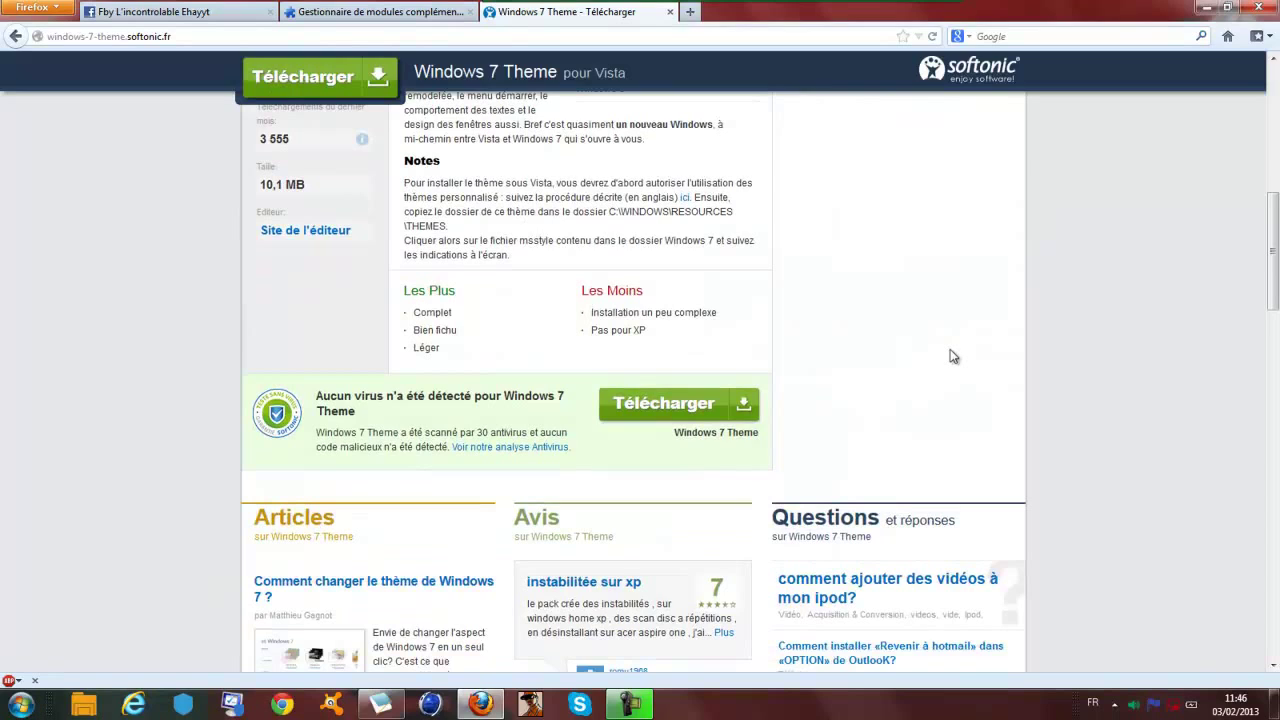
{"action": "scroll", "coordinate": [952, 357], "scroll_direction": "up", "scroll_amount": 2}
{"action": "scroll", "coordinate": [952, 357], "scroll_direction": "up", "scroll_amount": 3}
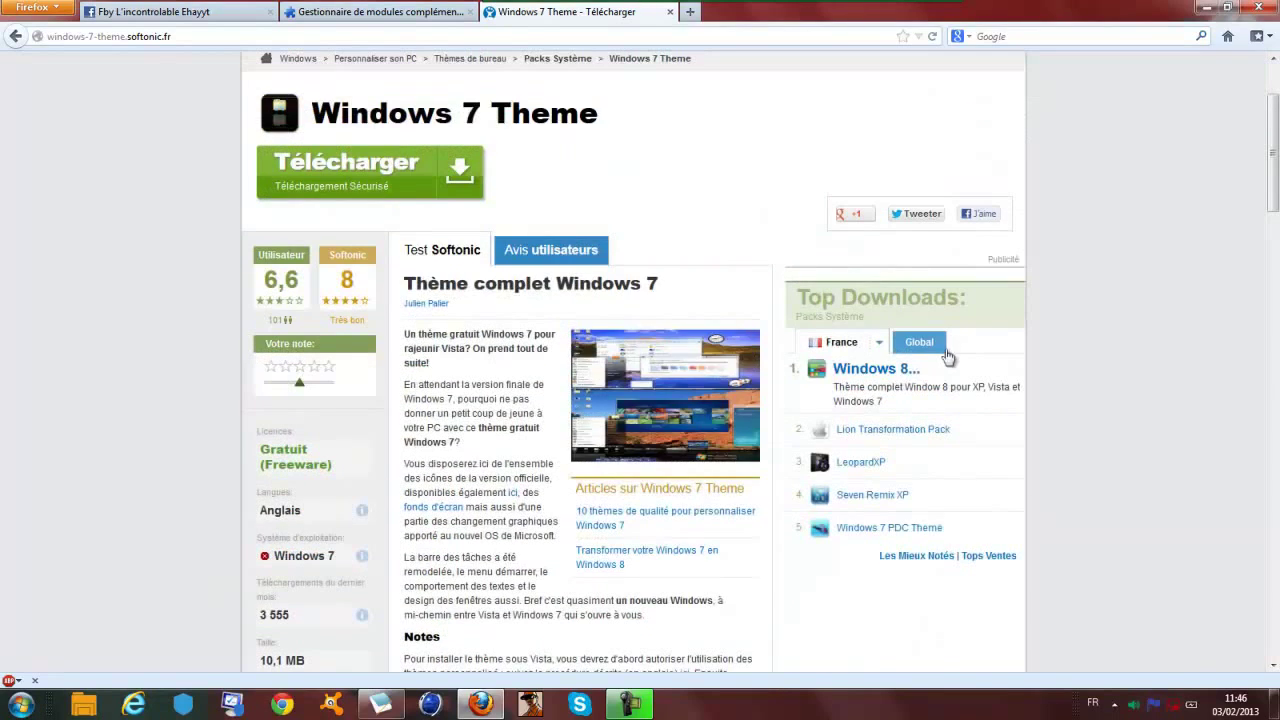
- Return to the Google results and open the Softonic result "Télécharger télécharger thème pour windows 7"
{"action": "key", "text": "alt+Left"}
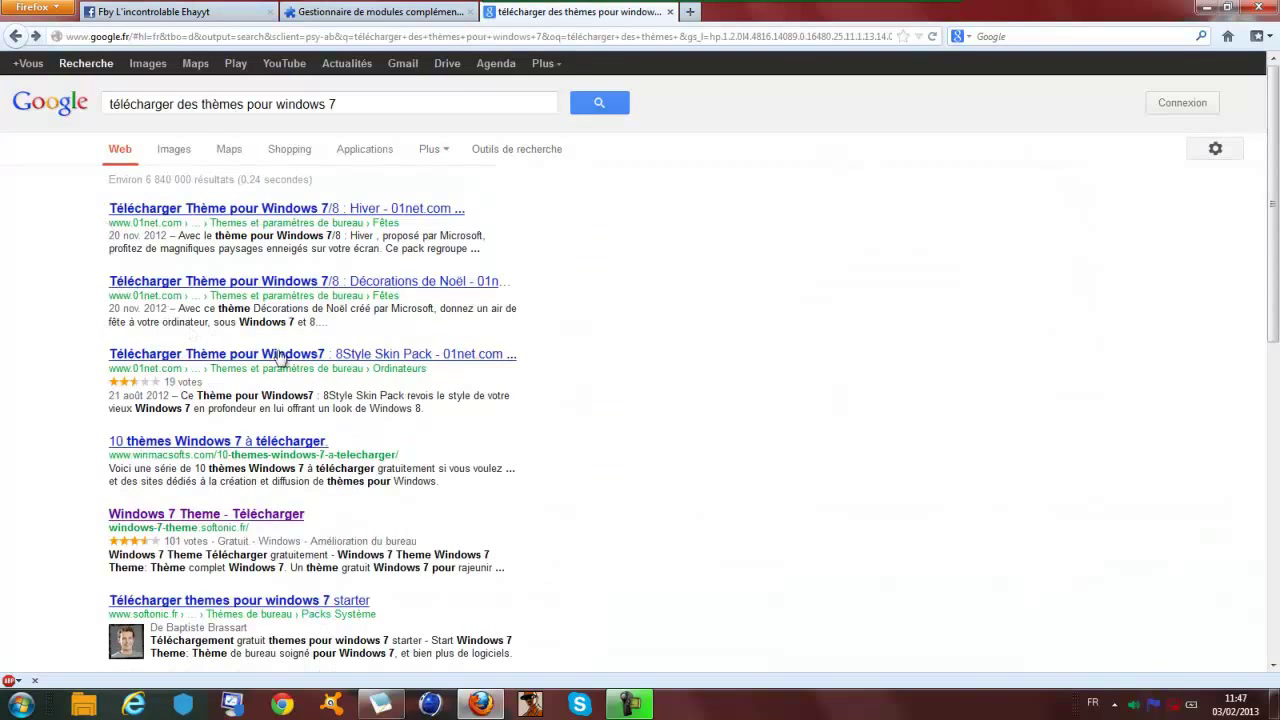
{"action": "scroll", "coordinate": [307, 444], "scroll_direction": "down", "scroll_amount": 2}
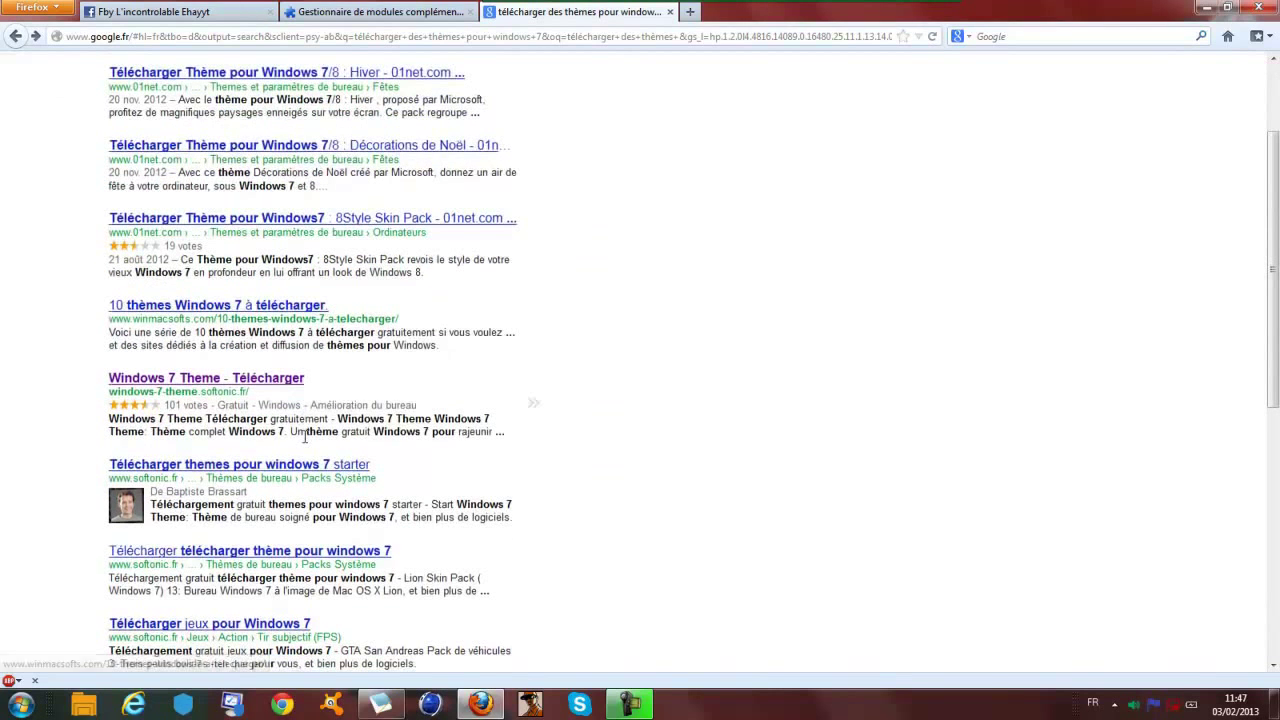
{"action": "left_click", "coordinate": [336, 551]}
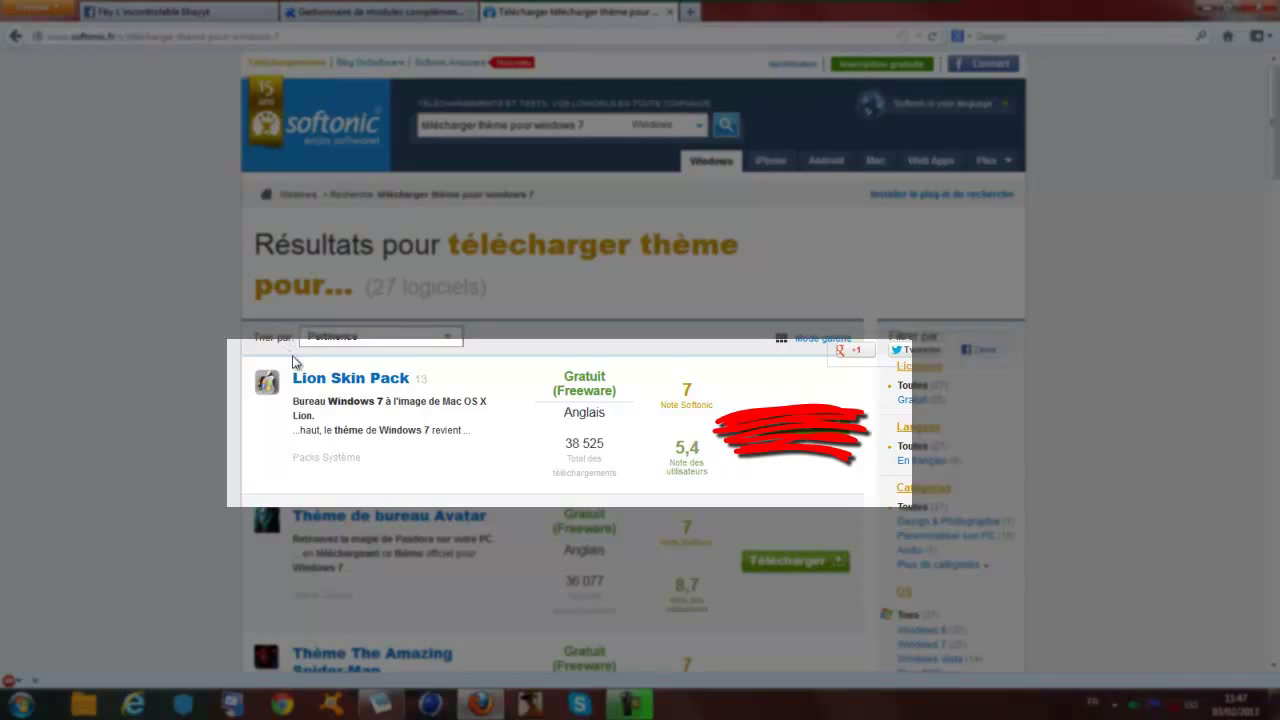
- Examine the Softonic list of Windows 7 themes, from Lion Skin Pack down to the end of the results page
{"action": "scroll", "coordinate": [371, 444], "scroll_direction": "down", "scroll_amount": 3}
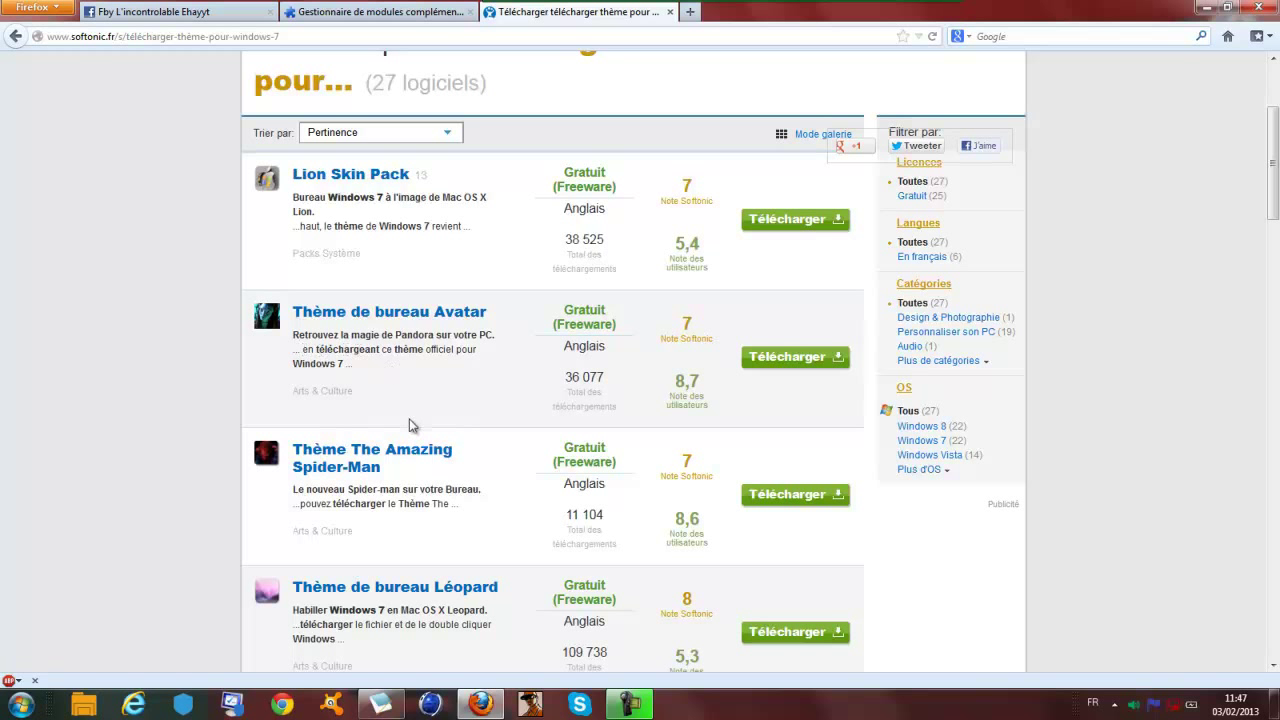
{"action": "scroll", "coordinate": [418, 556], "scroll_direction": "down", "scroll_amount": 1}
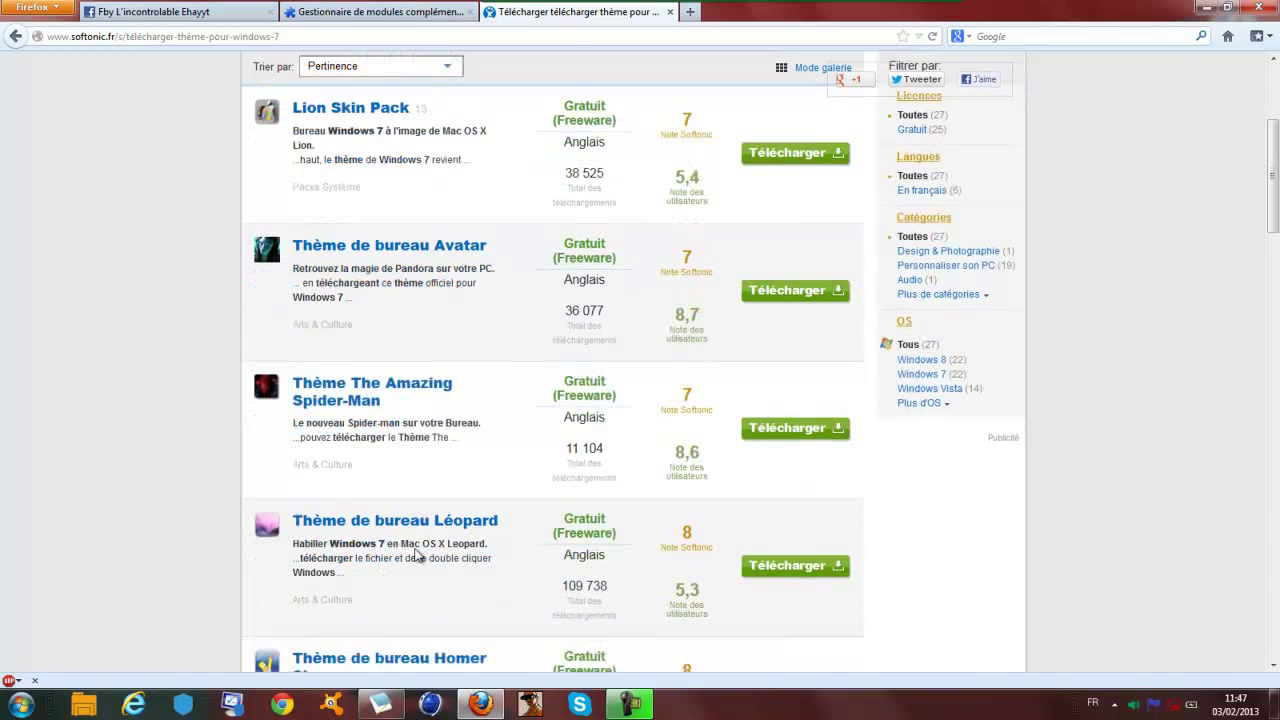
{"action": "scroll", "coordinate": [418, 556], "scroll_direction": "down", "scroll_amount": 2}
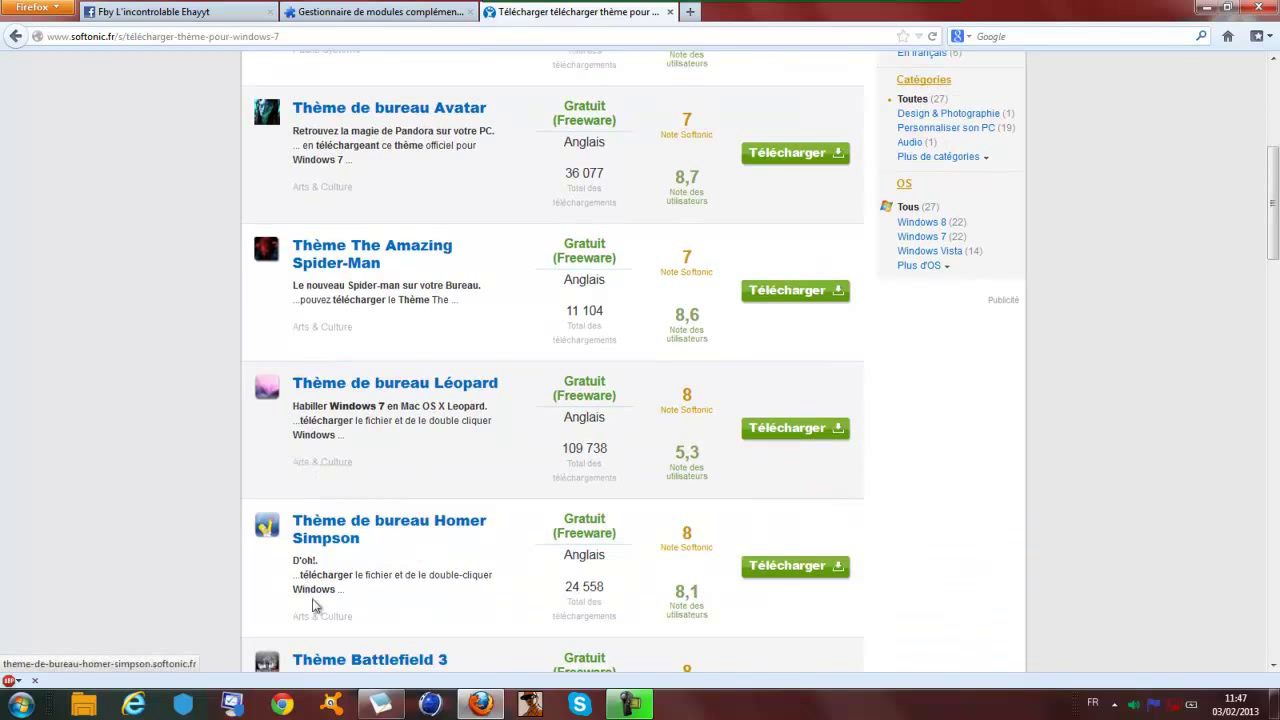
{"action": "scroll", "coordinate": [350, 621], "scroll_direction": "down", "scroll_amount": 2}
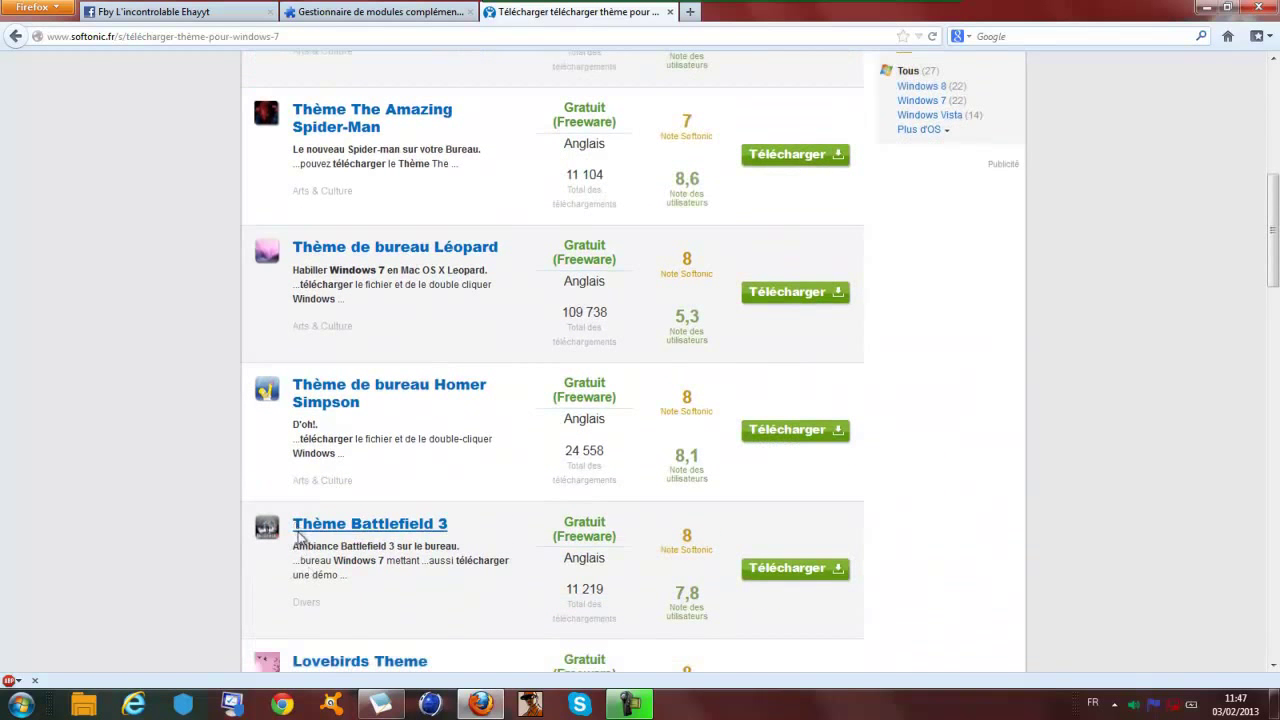
{"action": "scroll", "coordinate": [340, 572], "scroll_direction": "down", "scroll_amount": 3}
{"action": "scroll", "coordinate": [323, 537], "scroll_direction": "down", "scroll_amount": 1}
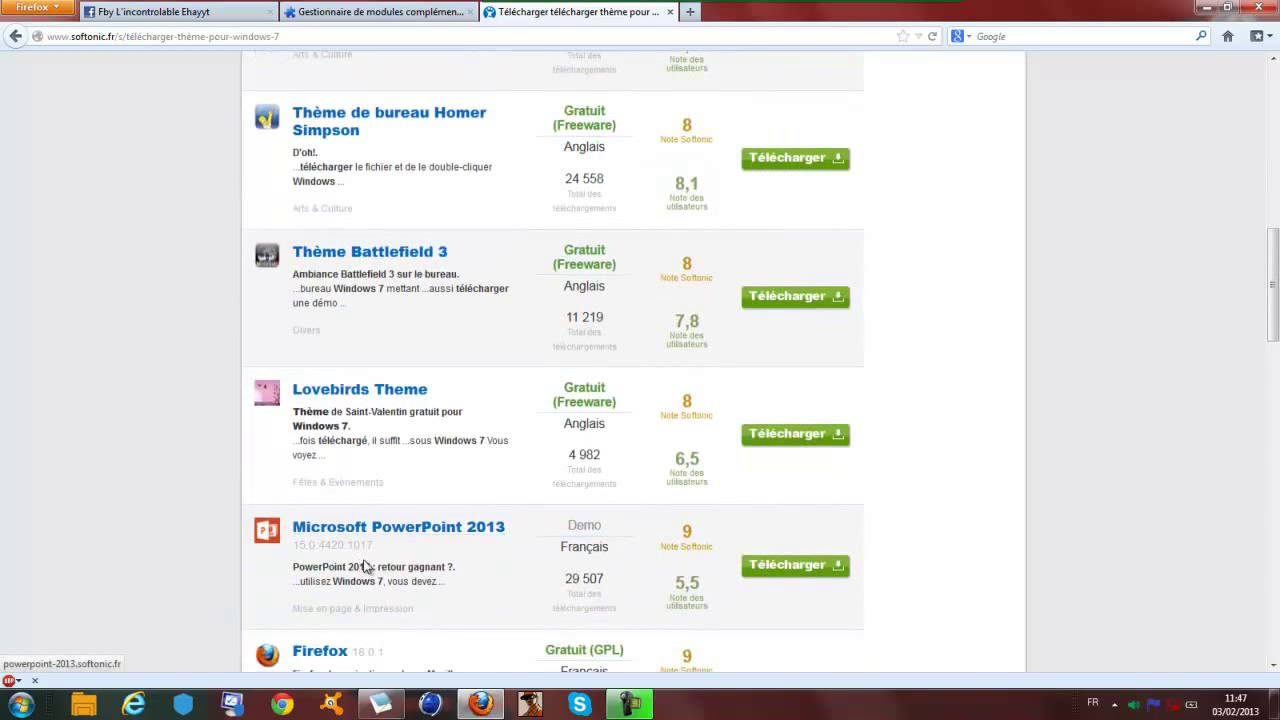
{"action": "scroll", "coordinate": [384, 537], "scroll_direction": "down", "scroll_amount": 3}
{"action": "scroll", "coordinate": [377, 492], "scroll_direction": "down", "scroll_amount": 3}
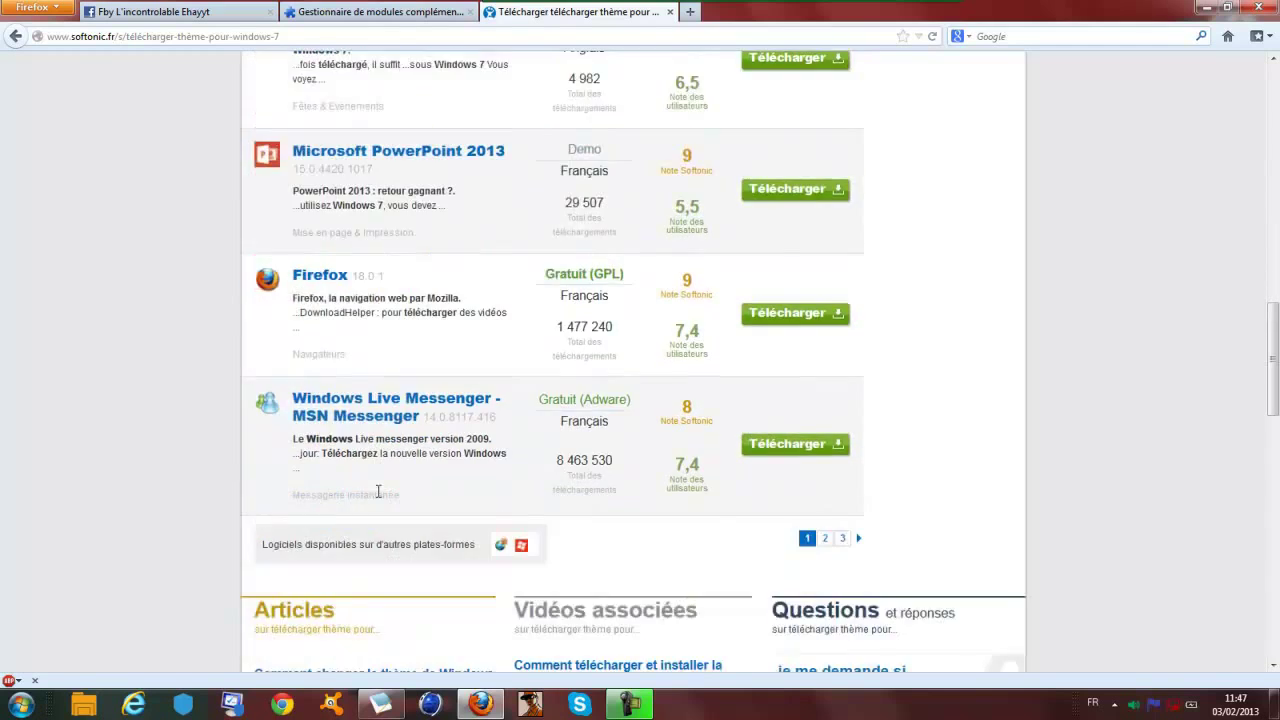
- Look back over the Softonic list of Windows 7 themes, including Thème de bureau Léopard, up to the start of the page
{"action": "scroll", "coordinate": [372, 451], "scroll_direction": "up", "scroll_amount": 13}
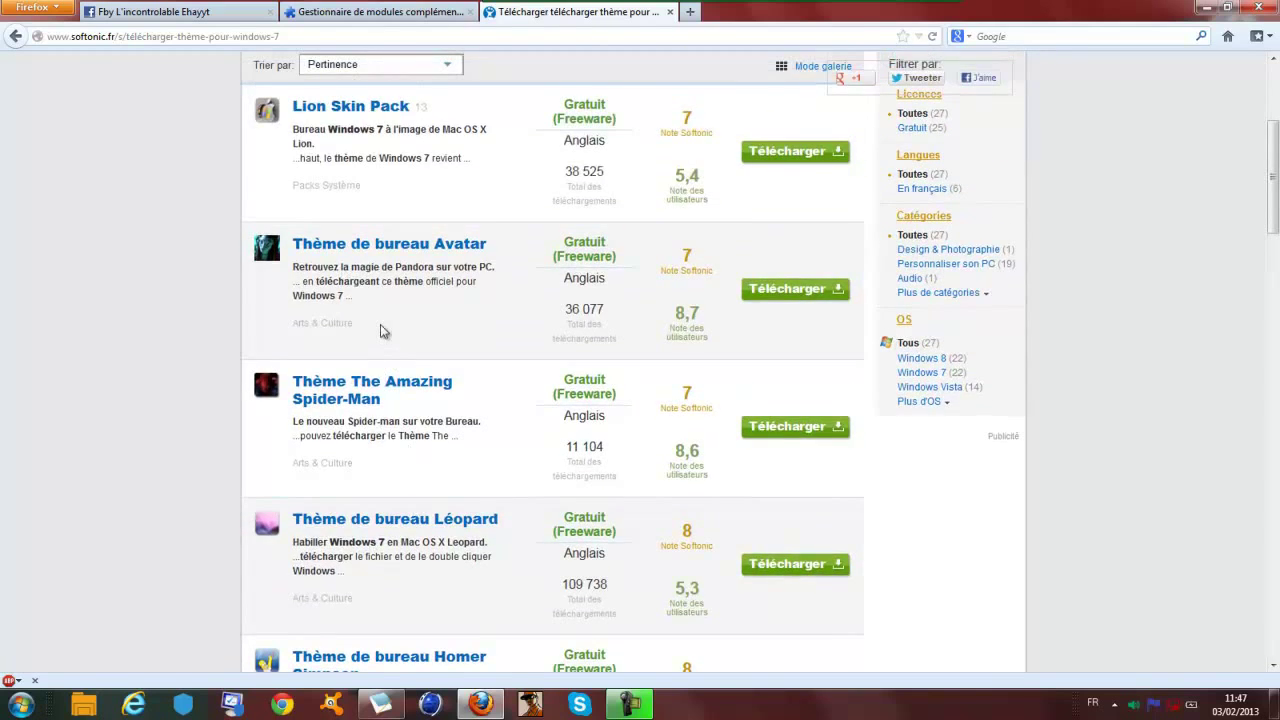
{"action": "scroll", "coordinate": [381, 324], "scroll_direction": "down", "scroll_amount": 3}
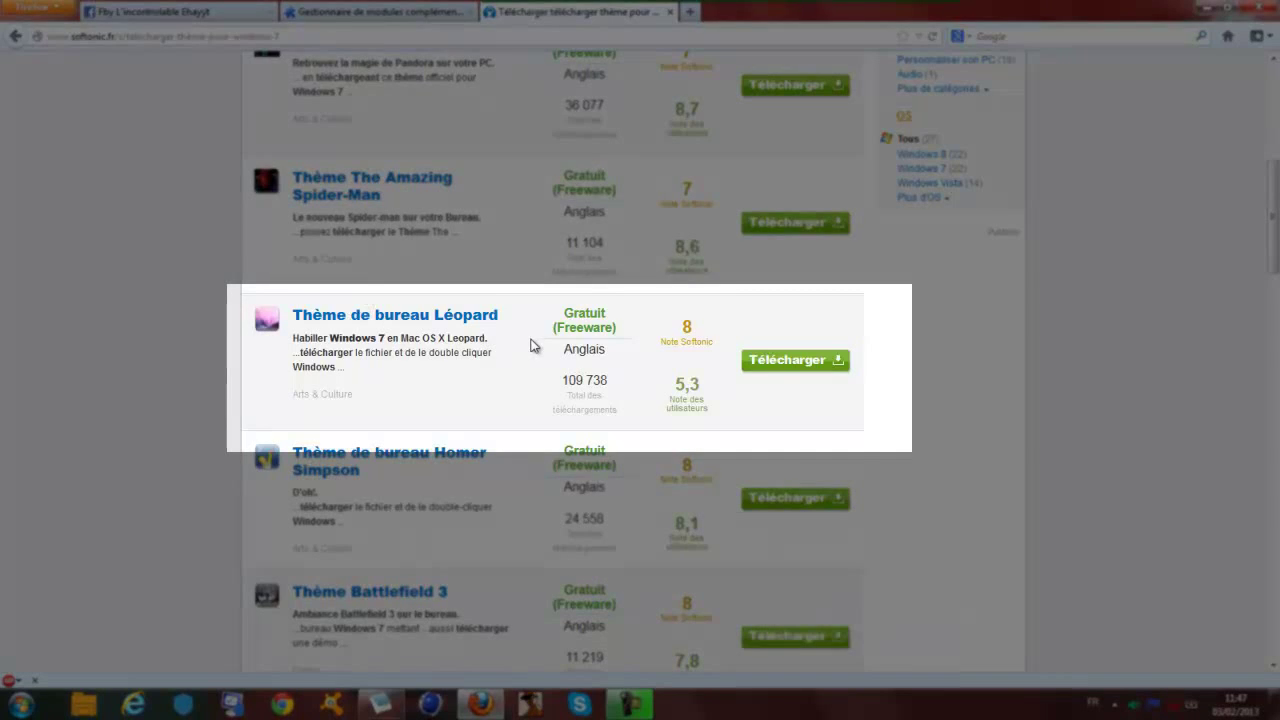
{"action": "scroll", "coordinate": [482, 325], "scroll_direction": "up", "scroll_amount": 7}
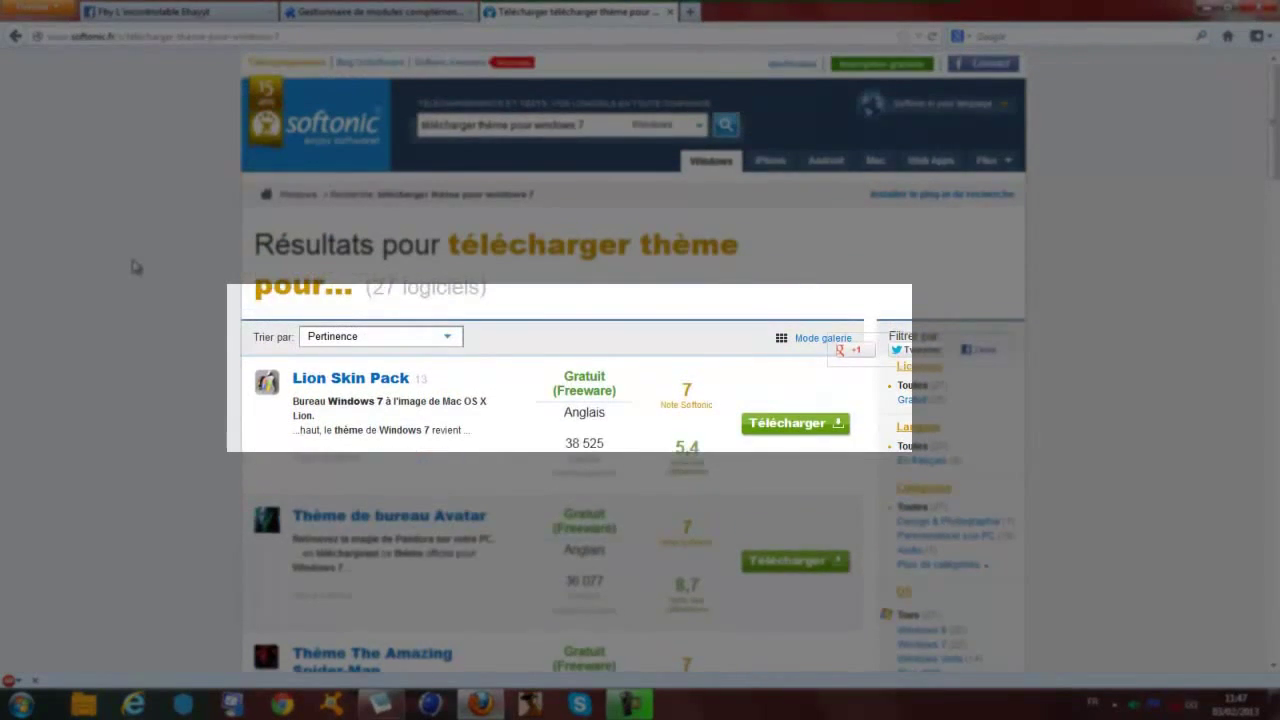
- Return to the Google results and open the result "10 thèmes Windows 7 à télécharger"
{"action": "key", "text": "alt+Left"}
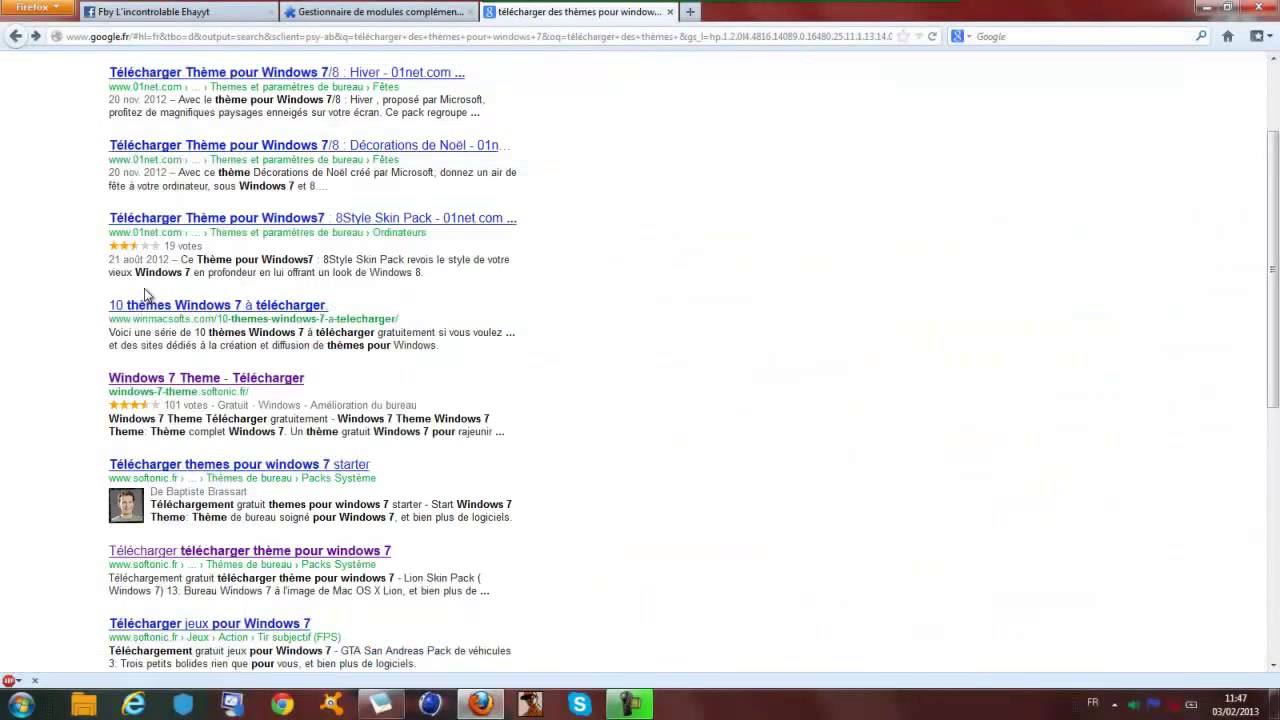
{"action": "scroll", "coordinate": [144, 288], "scroll_direction": "up", "scroll_amount": 3}
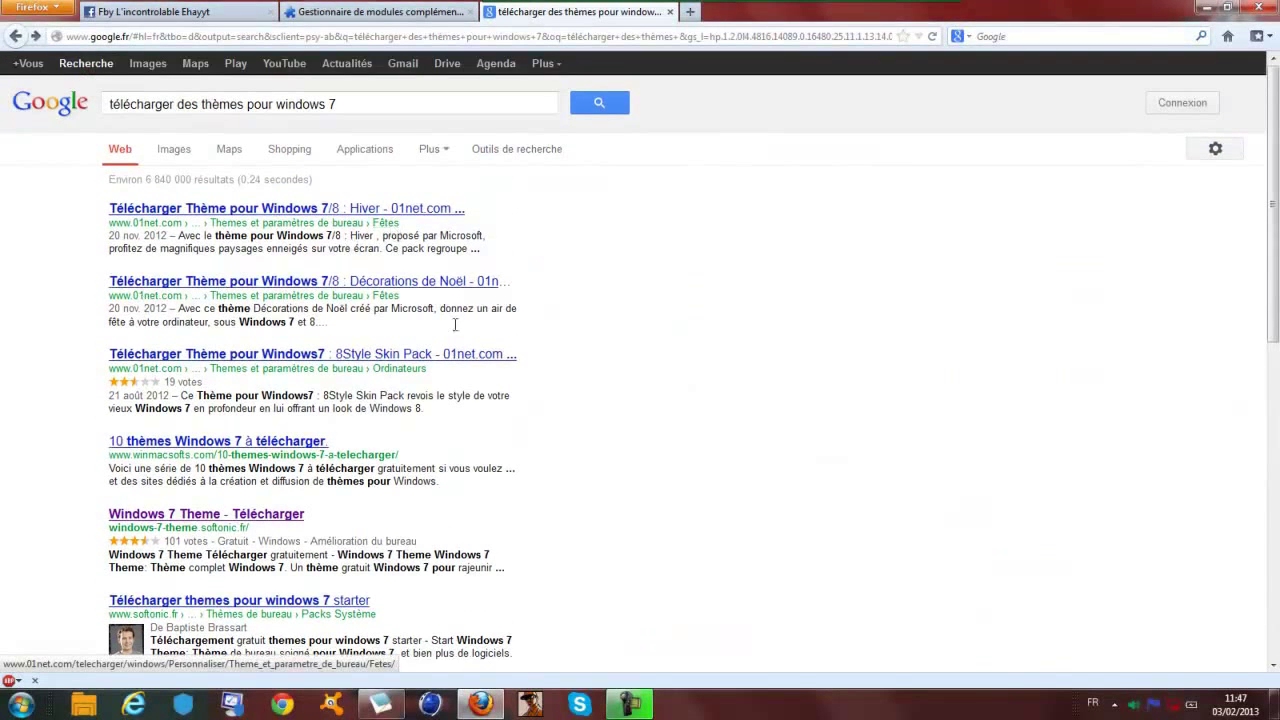
{"action": "left_click", "coordinate": [395, 106]}
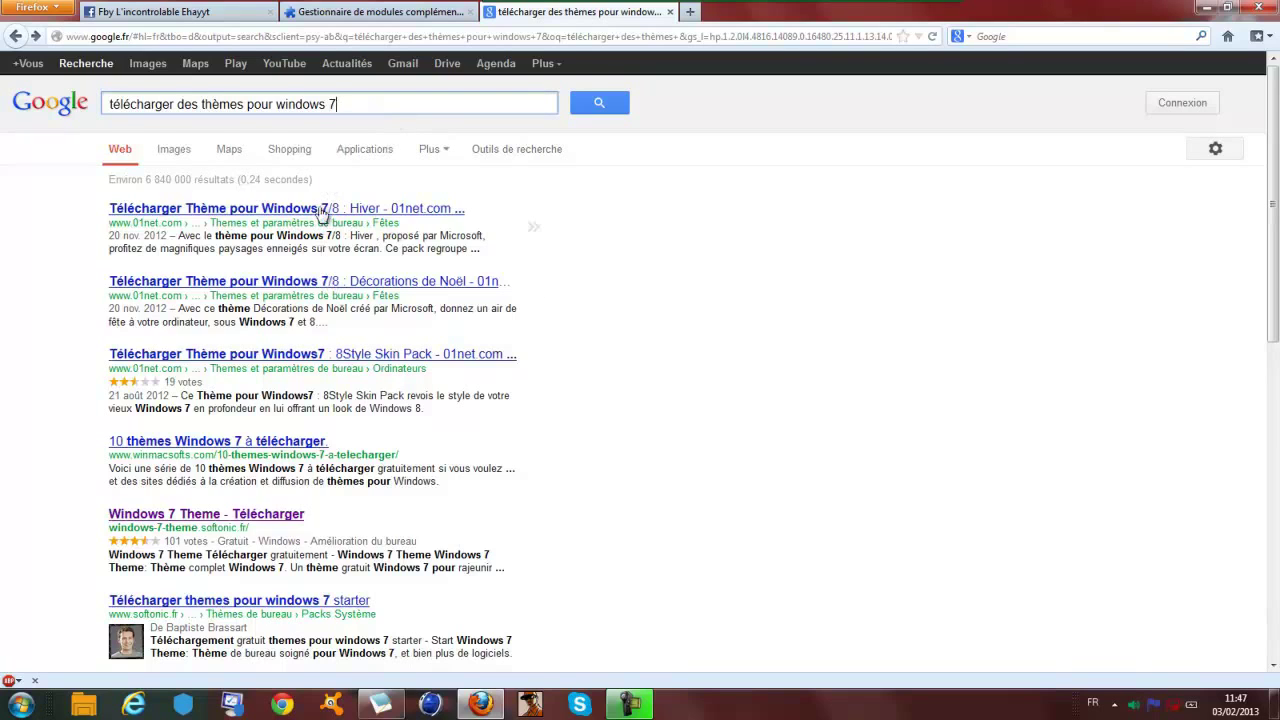
{"action": "scroll", "coordinate": [348, 318], "scroll_direction": "down", "scroll_amount": 5}
{"action": "scroll", "coordinate": [300, 310], "scroll_direction": "up", "scroll_amount": 3}
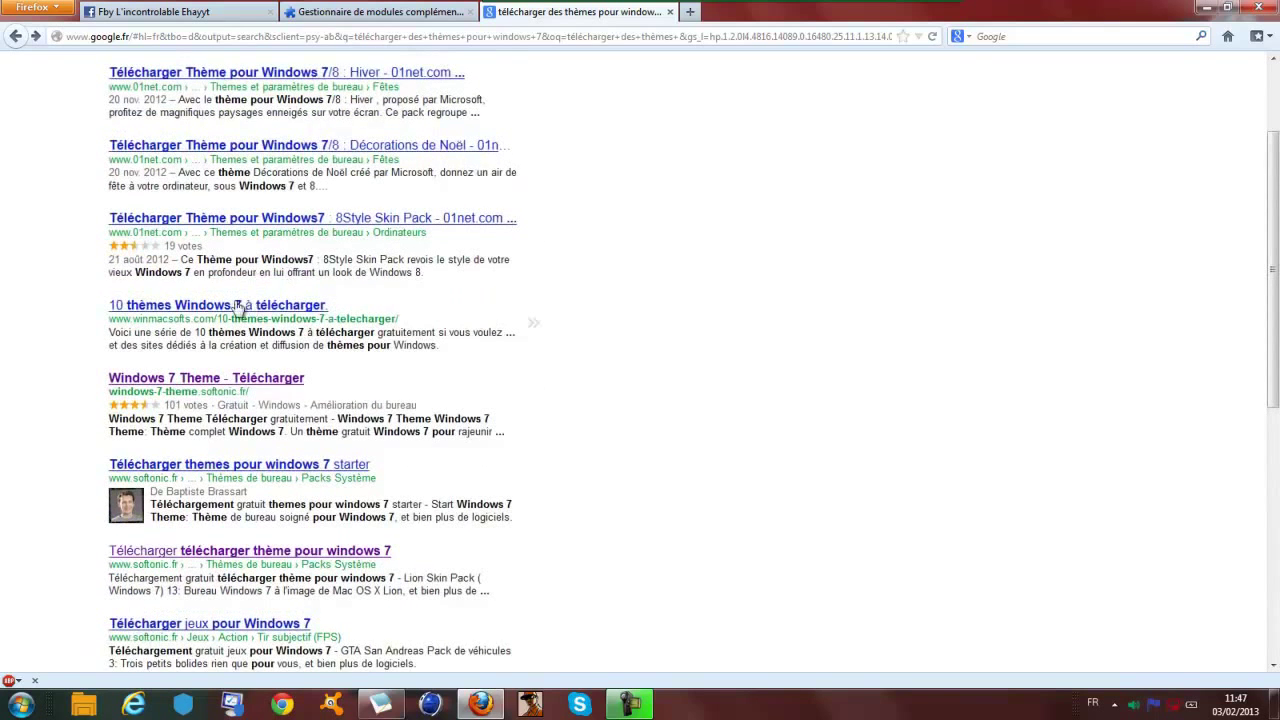
{"action": "left_click", "coordinate": [272, 307]}
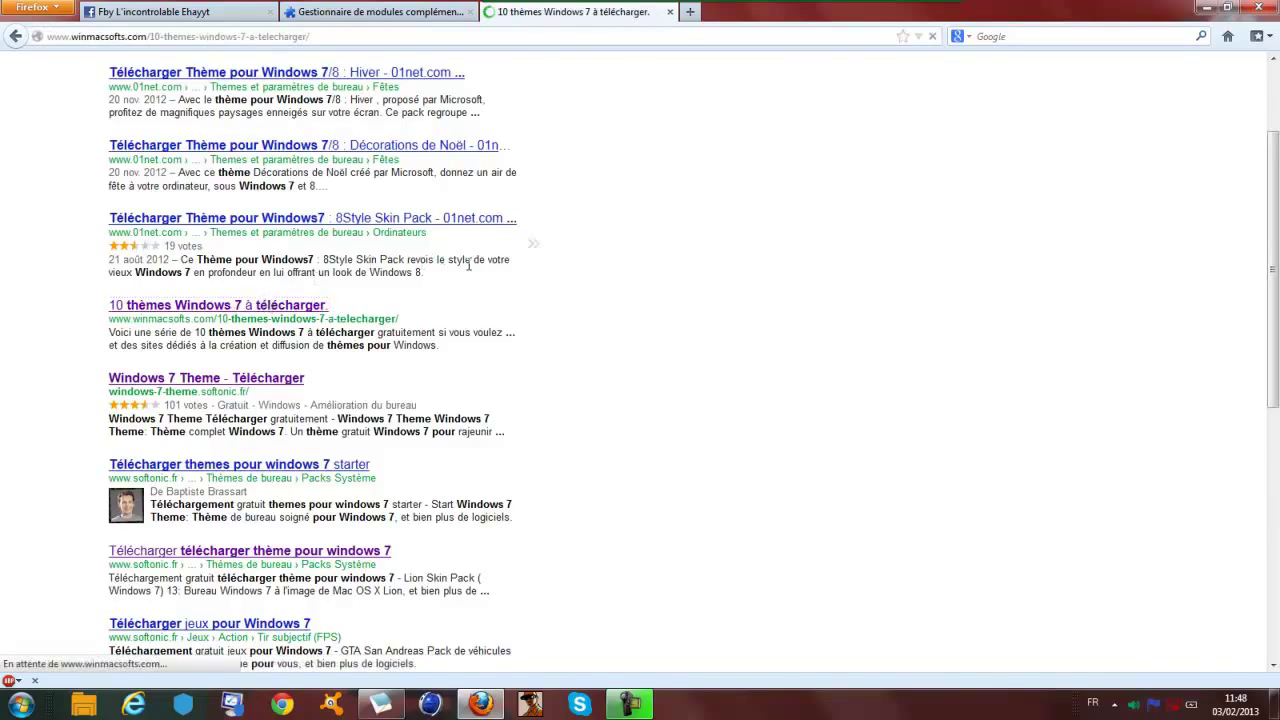
- Look through the ThaImpact, Funk and X2 theme previews and open the Longhorn Air theme's page
{"action": "scroll", "coordinate": [245, 371], "scroll_direction": "down", "scroll_amount": 1}
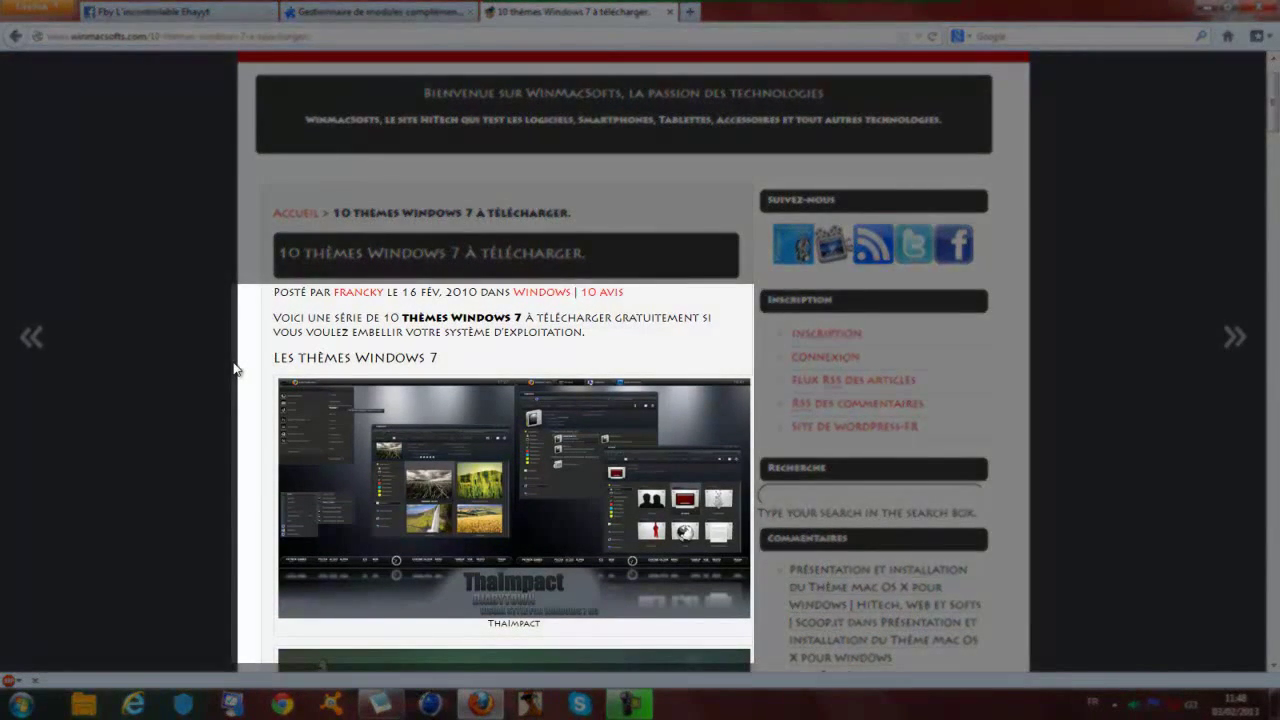
{"action": "scroll", "coordinate": [234, 369], "scroll_direction": "down", "scroll_amount": 5}
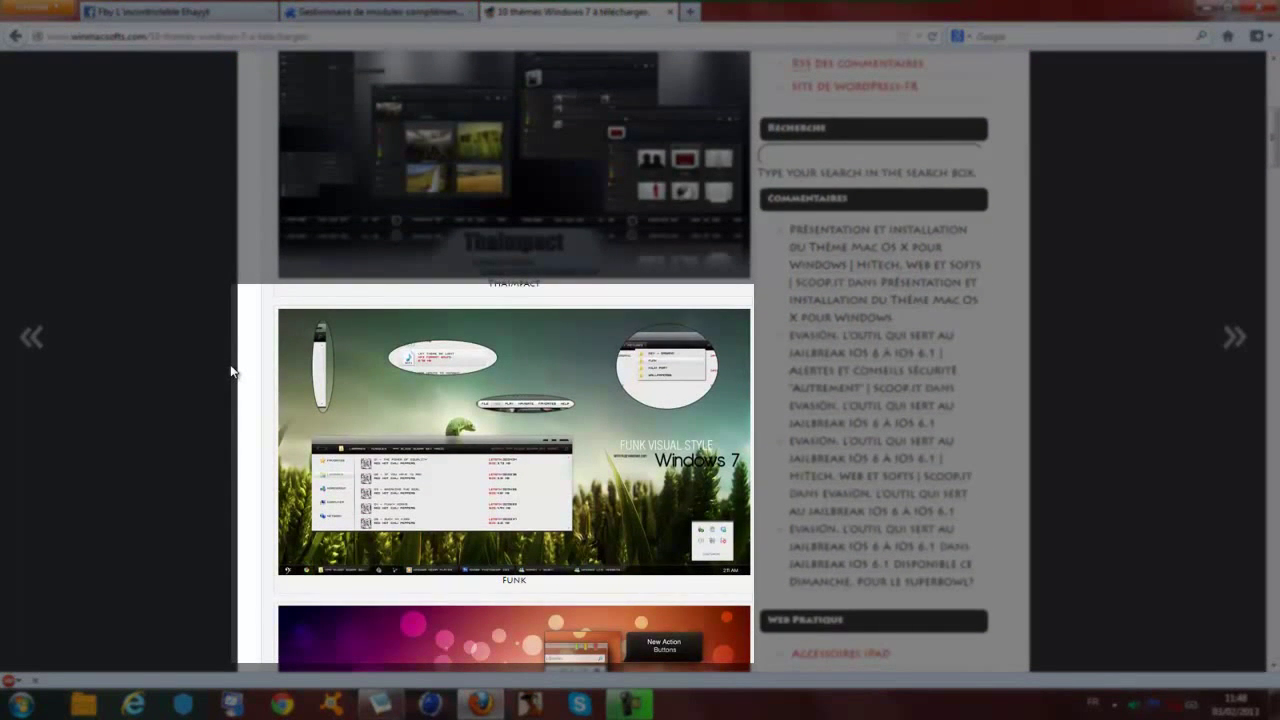
{"action": "scroll", "coordinate": [231, 371], "scroll_direction": "down", "scroll_amount": 7}
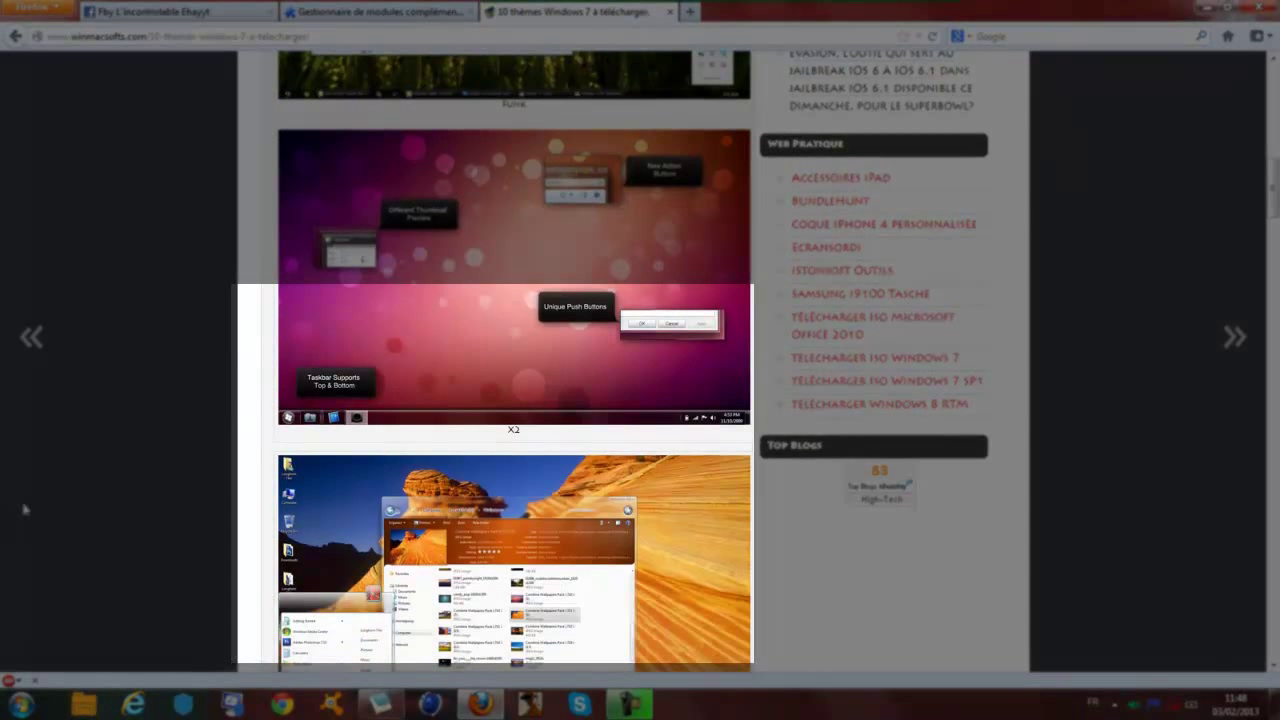
{"action": "scroll", "coordinate": [25, 510], "scroll_direction": "down", "scroll_amount": 3}
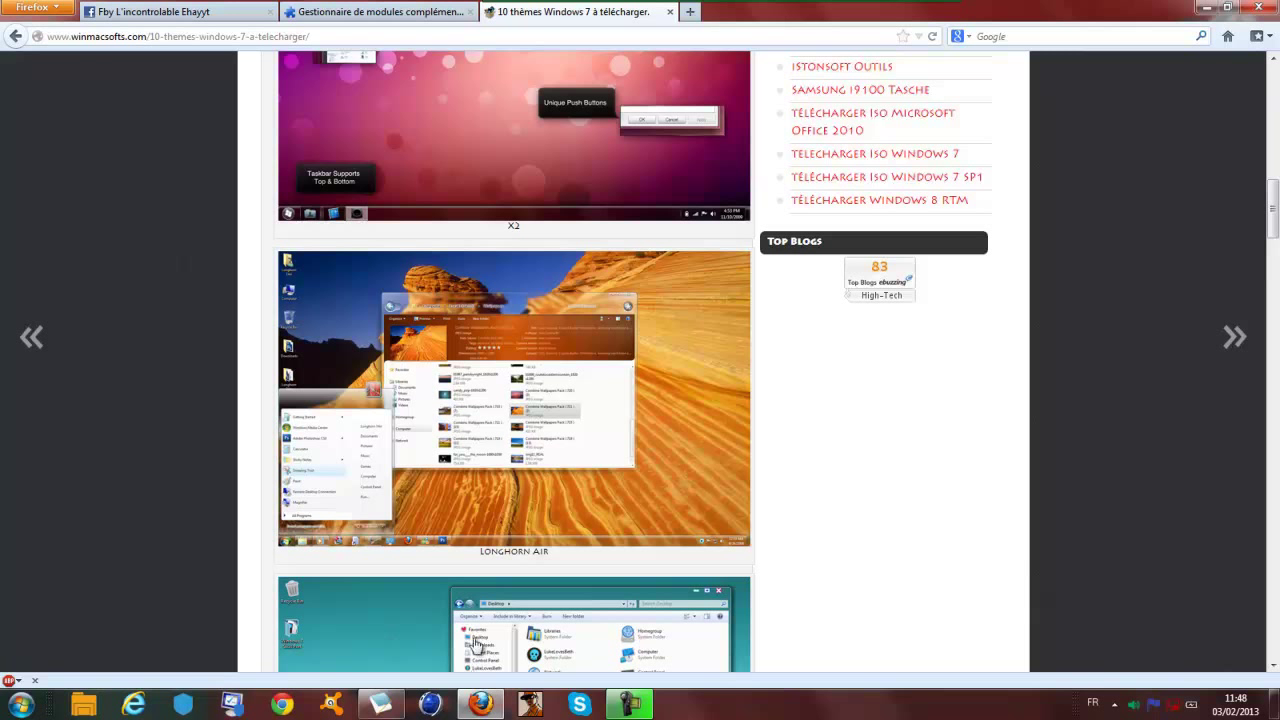
{"action": "left_click", "coordinate": [502, 320]}
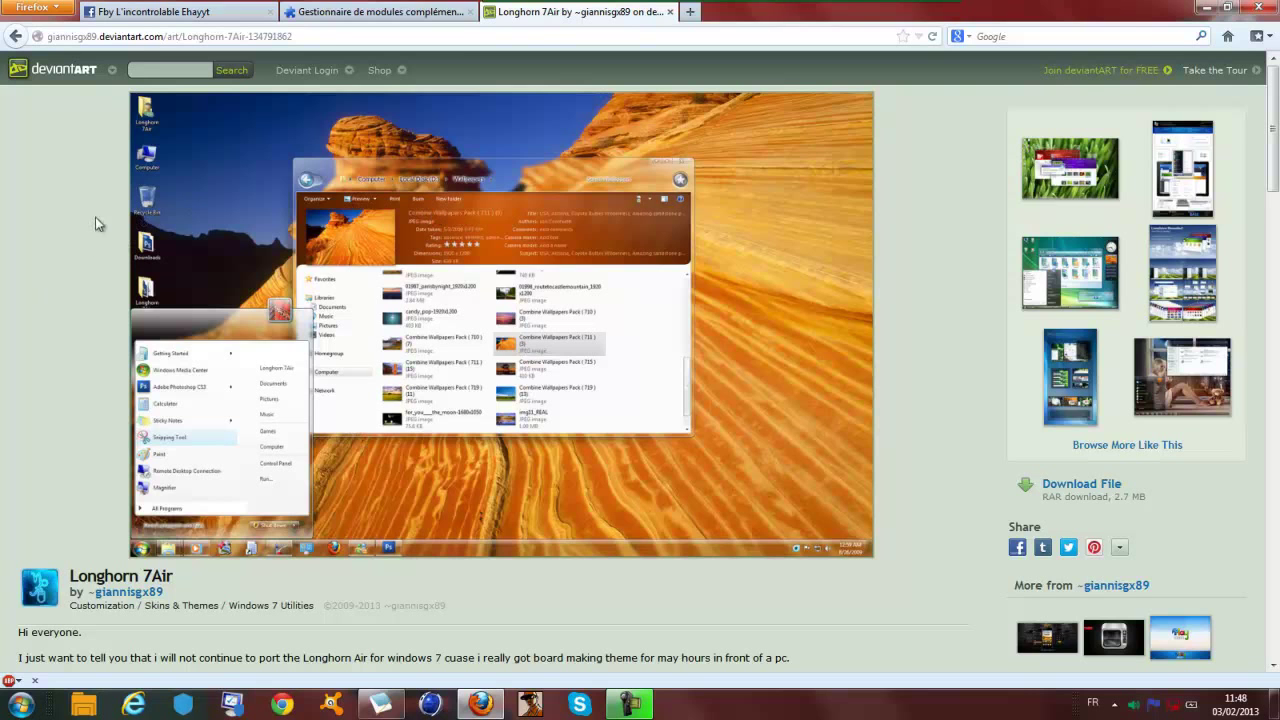
- Minimize the browser and correct the spelling to "activer" in the note's line about Facebook instant chat
{"action": "left_click", "coordinate": [1207, 8]}
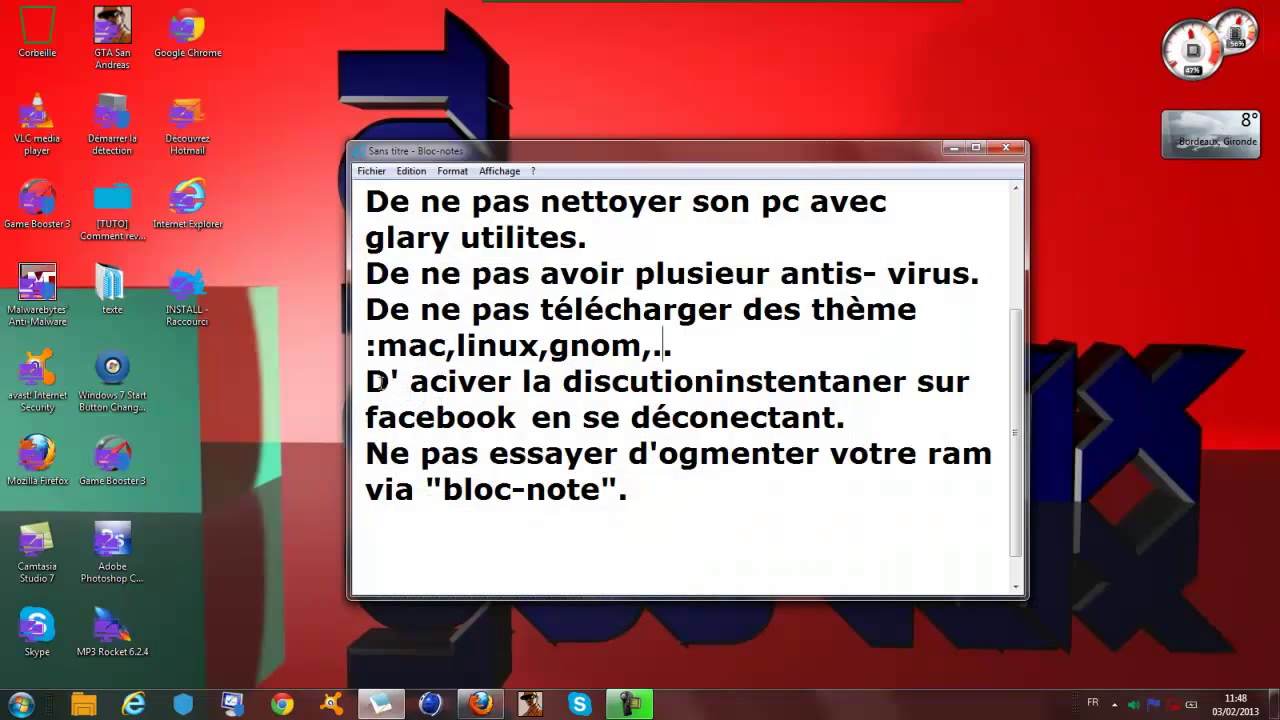
{"action": "left_click_drag", "start_coordinate": [366, 382], "coordinate": [578, 418]}
{"action": "left_click", "coordinate": [449, 383]}
{"action": "type", "text": "t"}
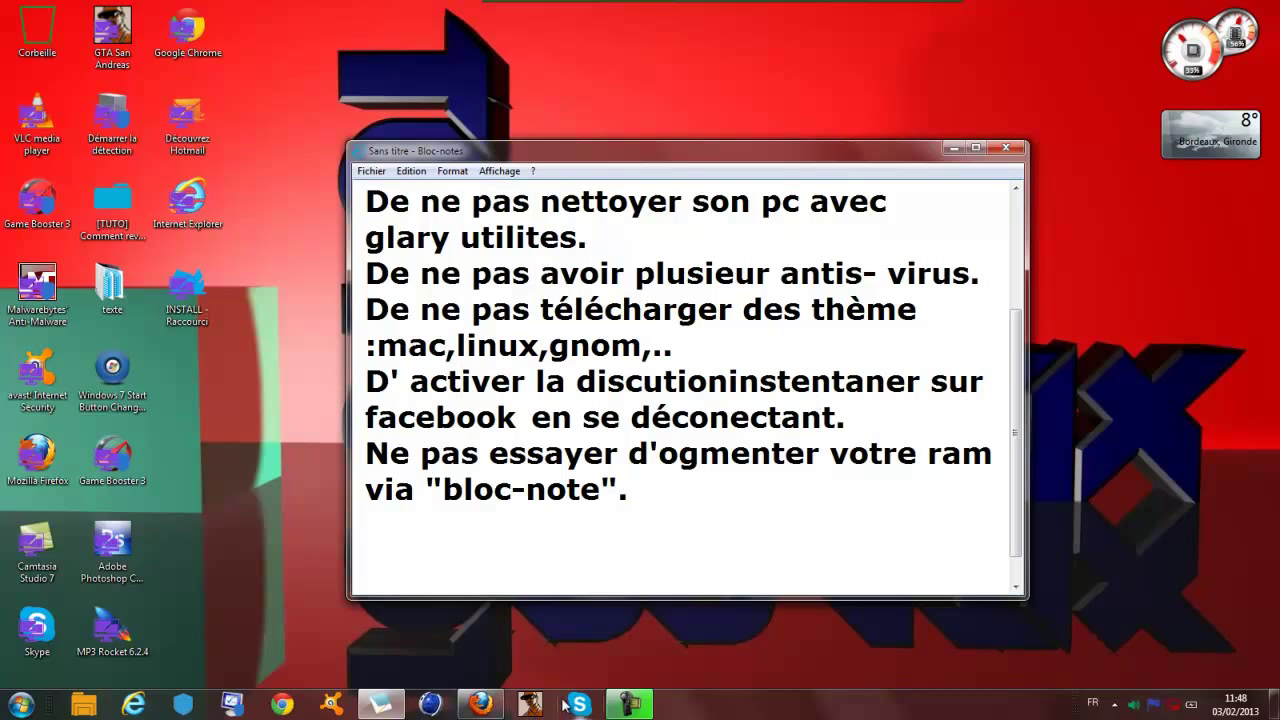
- Switch back to Firefox, go to the Facebook profile and turn off instant chat with "Désactiver la discussion instantanée"
{"action": "left_click", "coordinate": [480, 705]}
{"action": "left_click", "coordinate": [350, 12]}
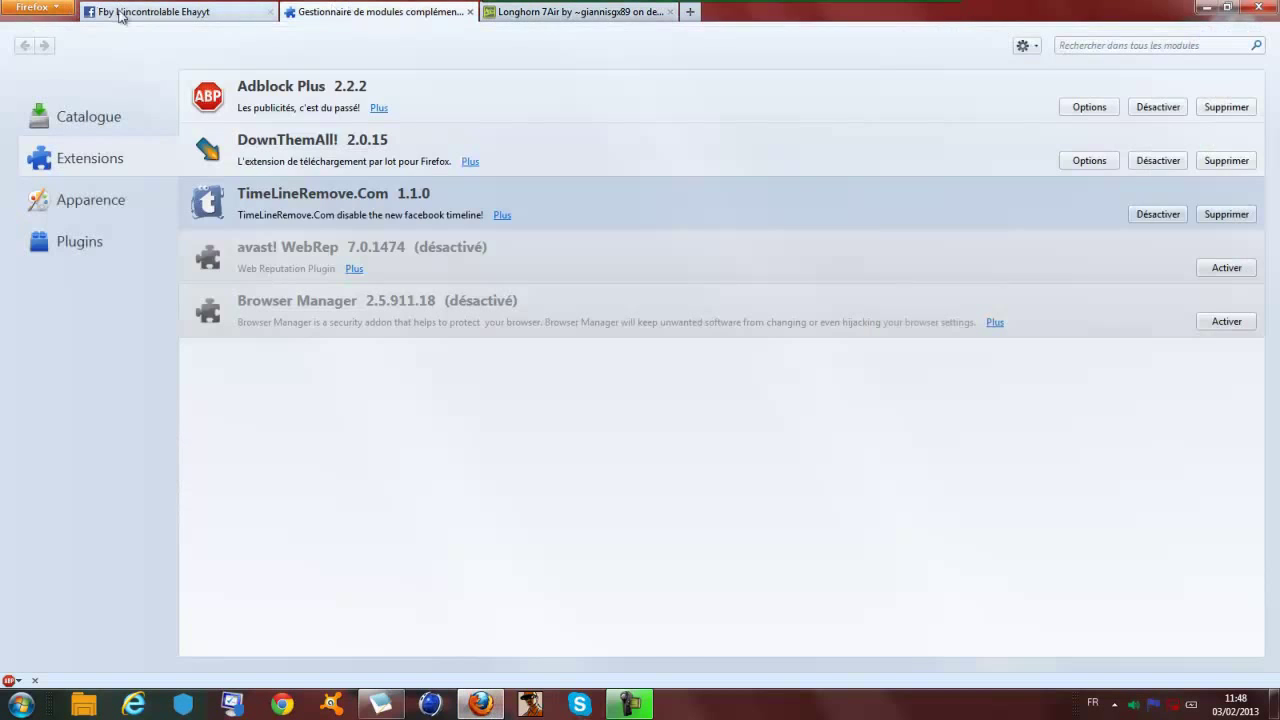
{"action": "left_click", "coordinate": [122, 13]}
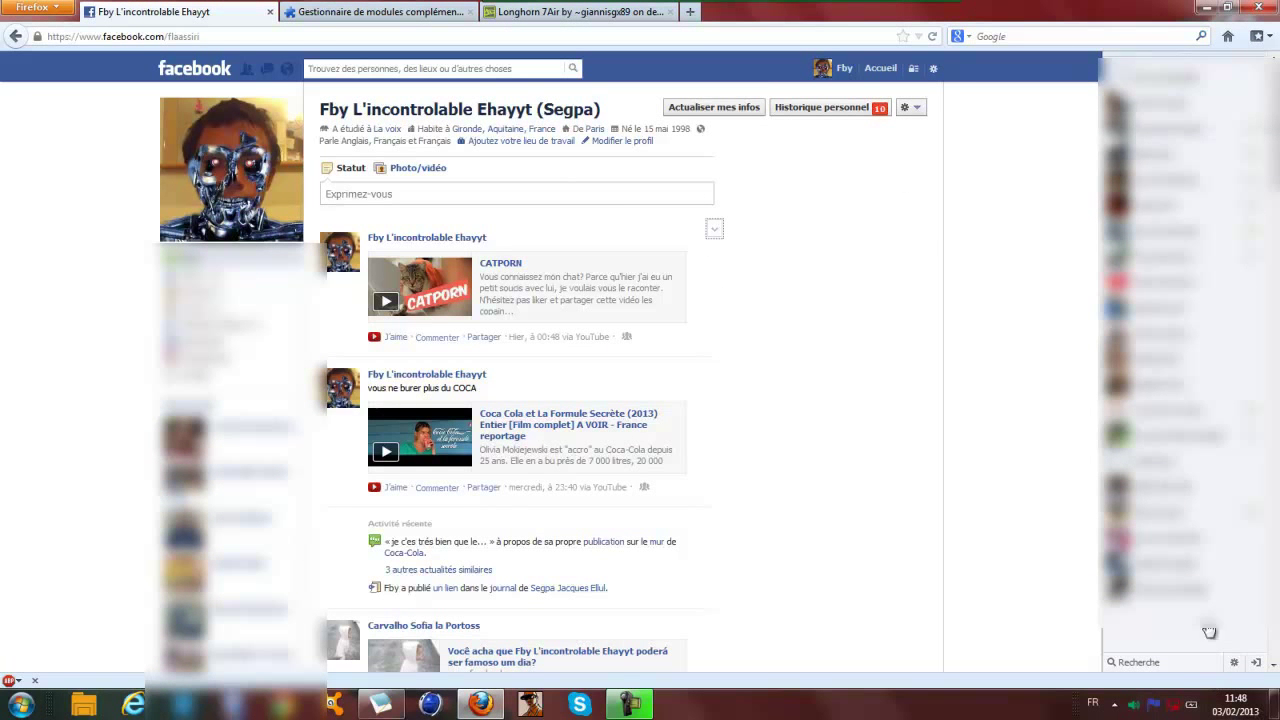
{"action": "left_click", "coordinate": [931, 72]}
{"action": "left_click", "coordinate": [991, 229]}
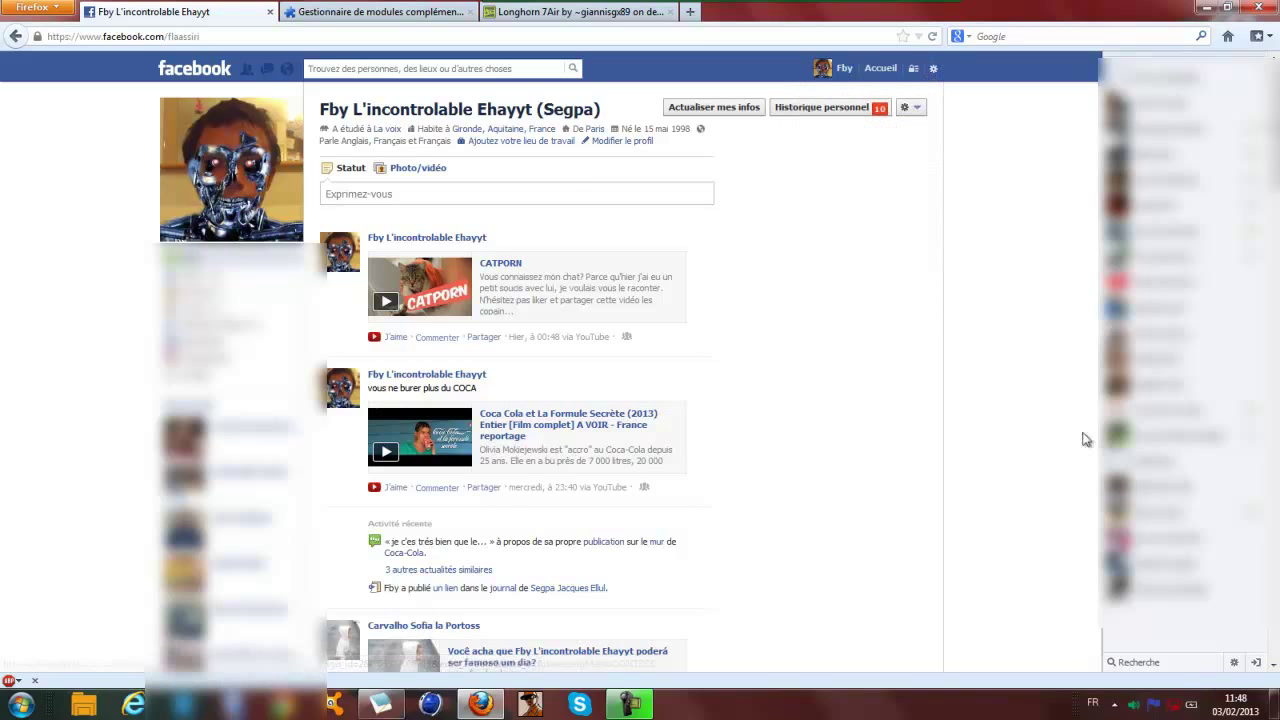
{"action": "left_click", "coordinate": [1234, 662]}
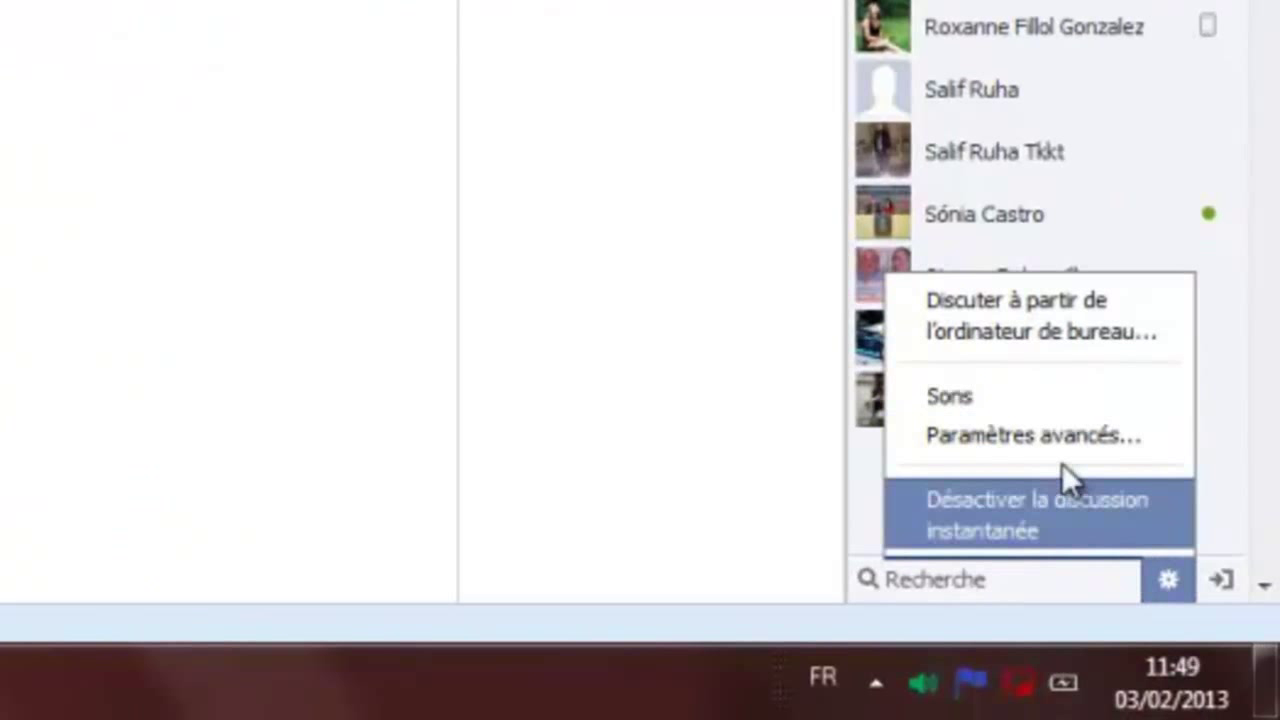
{"action": "left_click", "coordinate": [1068, 533]}
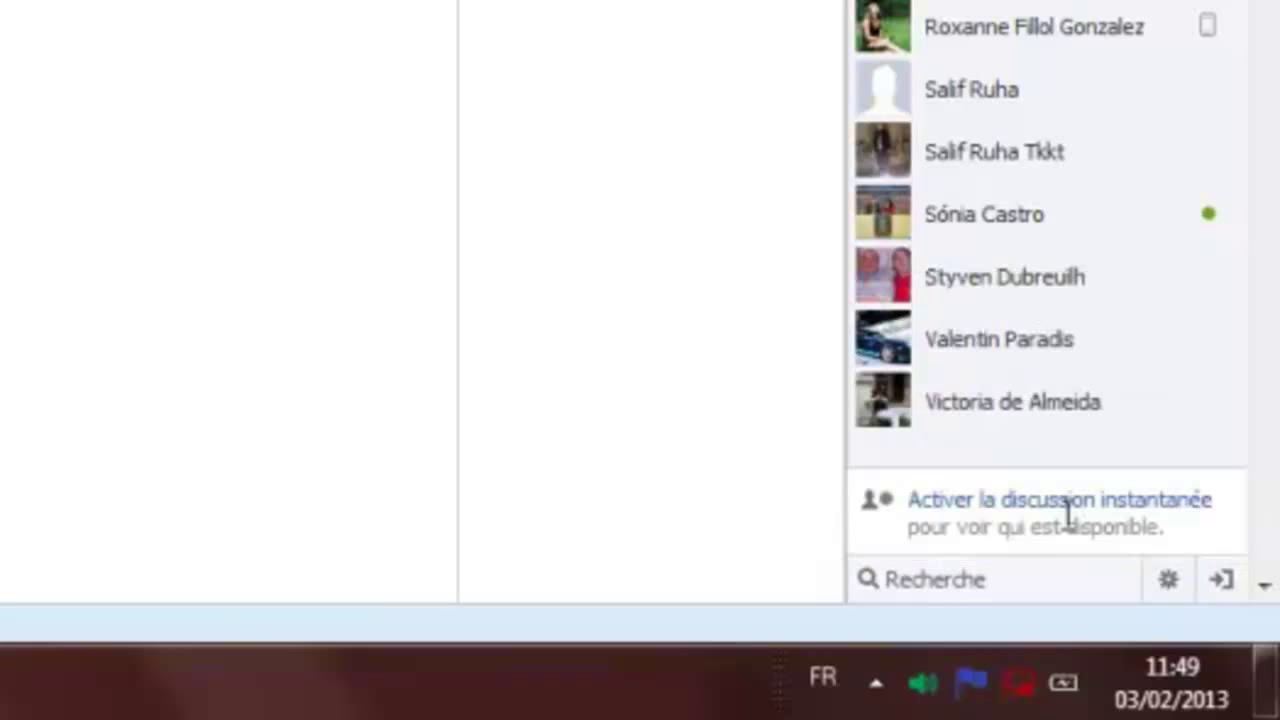